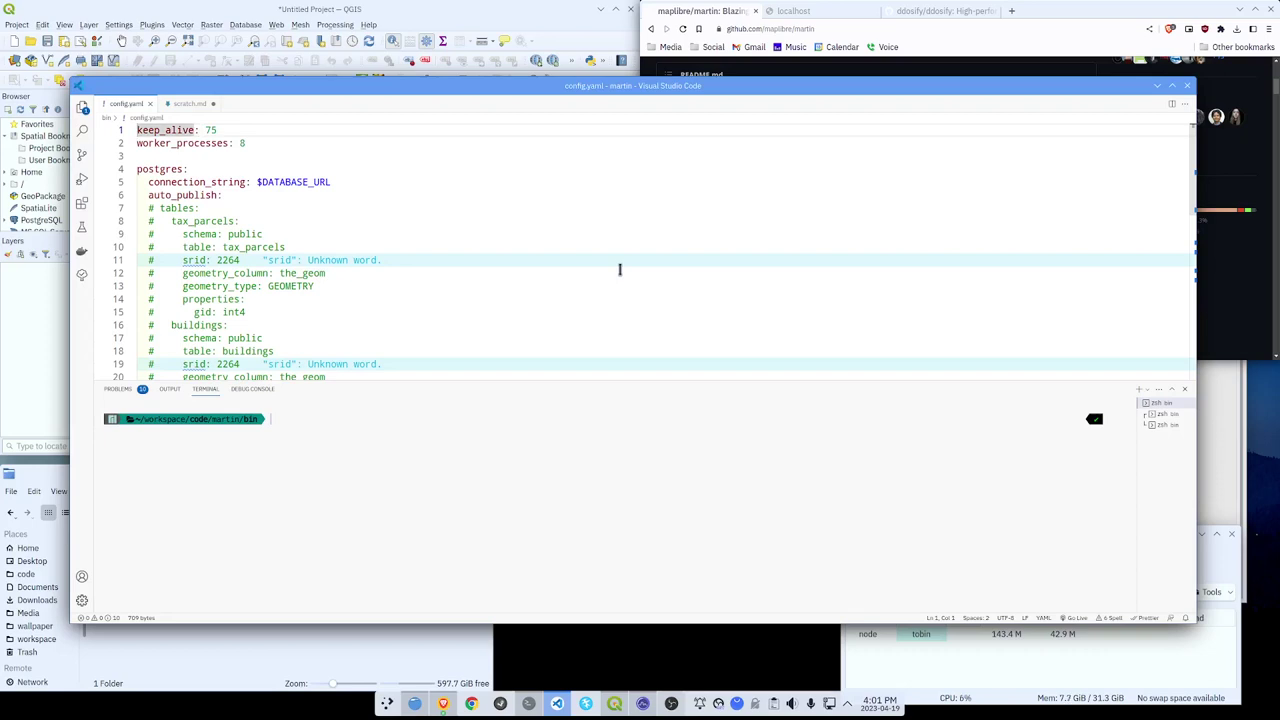
# Bring Brave's Martin GitHub README page in front of the VS Code config.yaml.
pyautogui.click(717, 18)
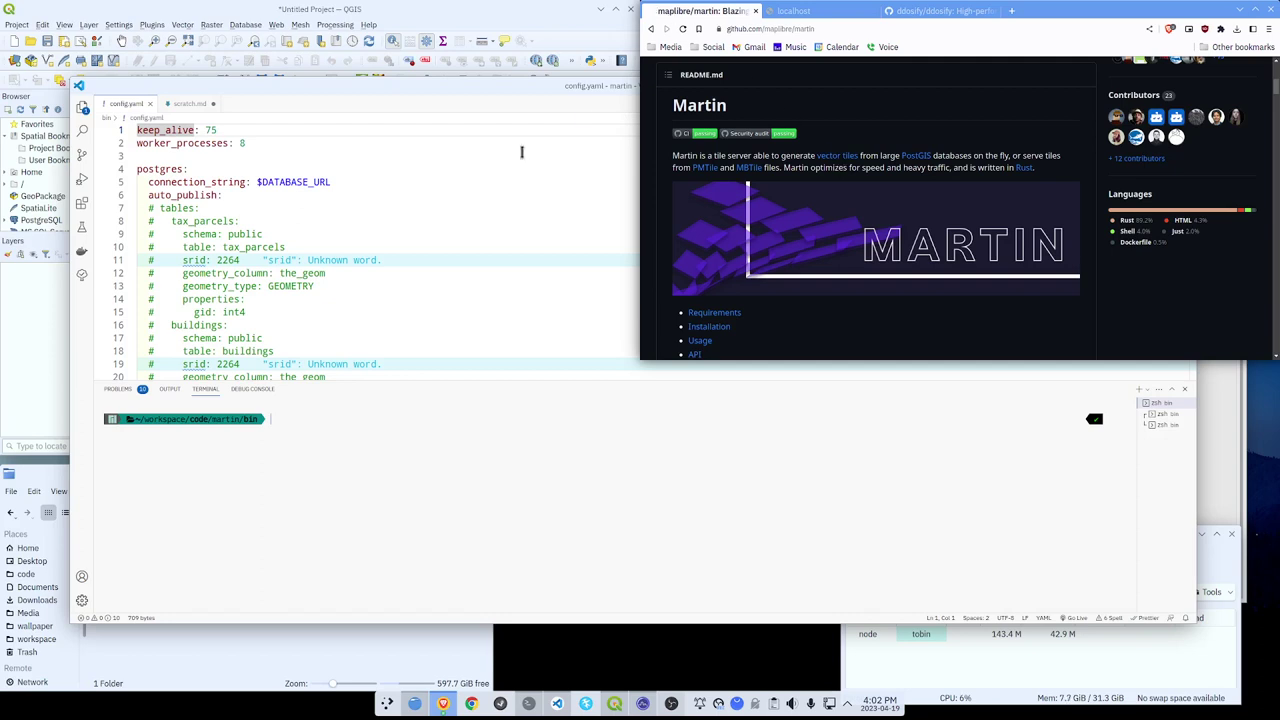
# Highlight the DATABASE_URL connection and the auto_publish setting in config.yaml.
pyautogui.click(396, 193)
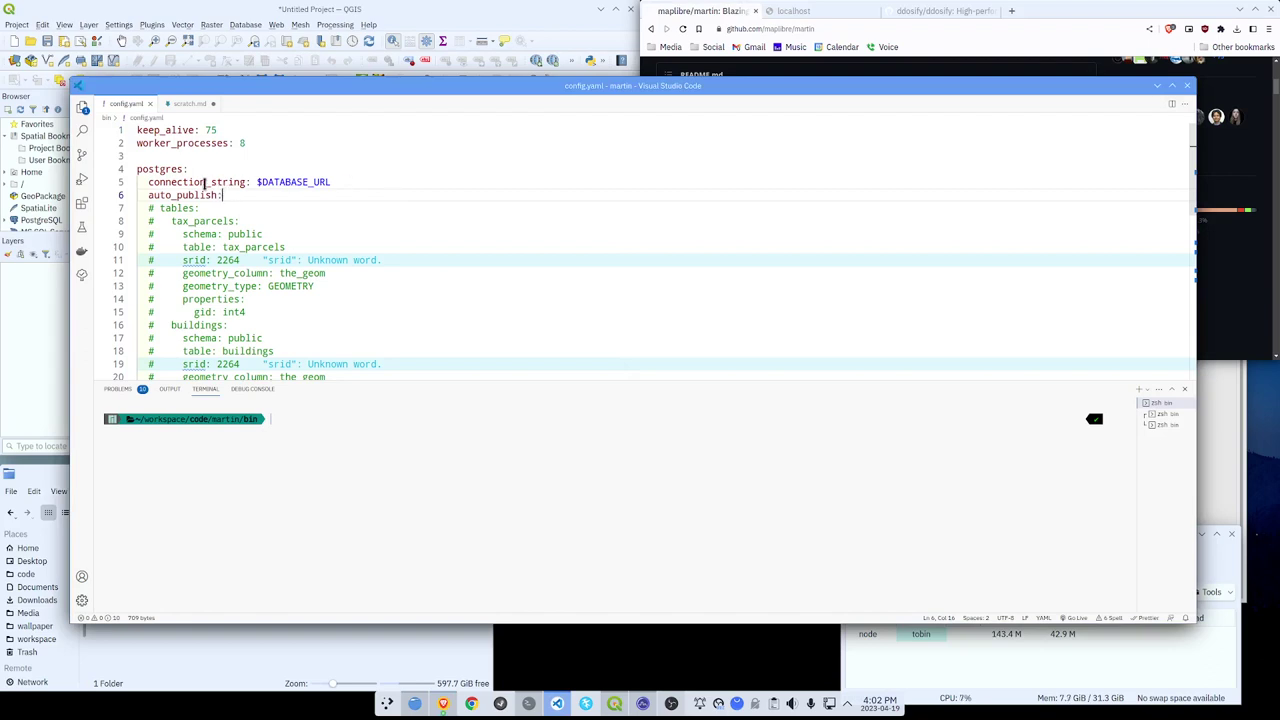
pyautogui.doubleClick(296, 182)
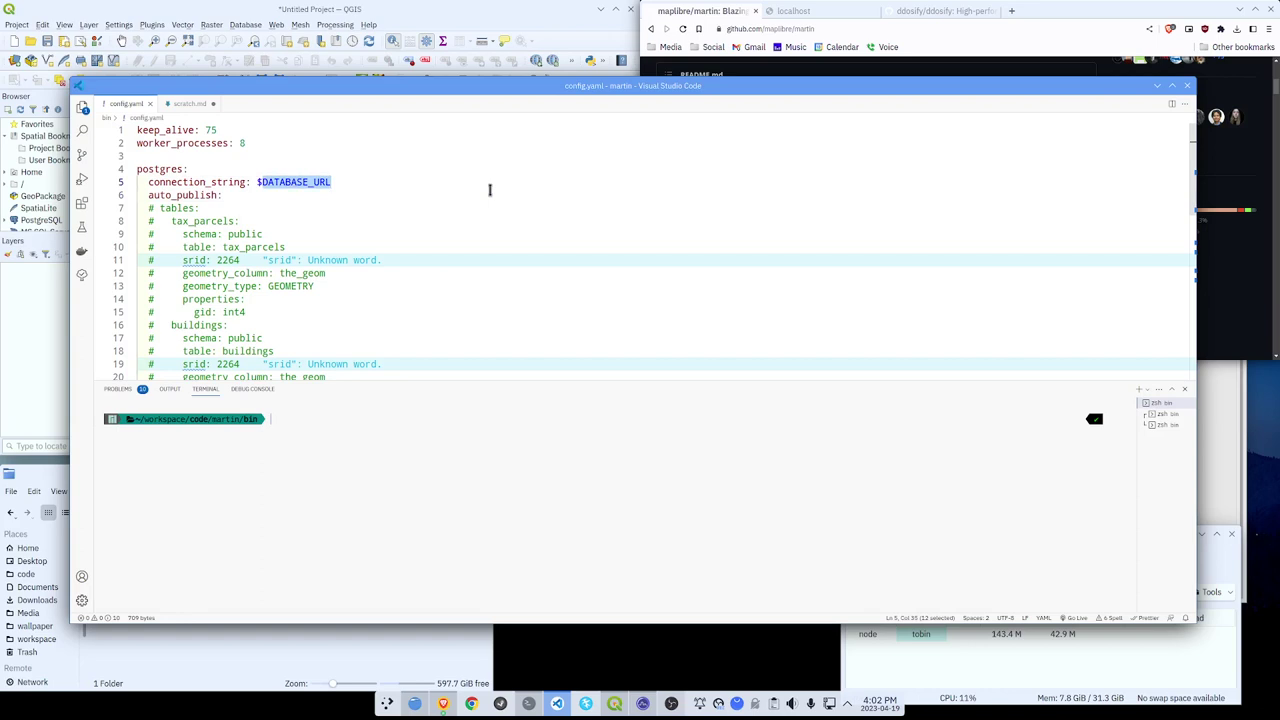
pyautogui.doubleClick(203, 195)
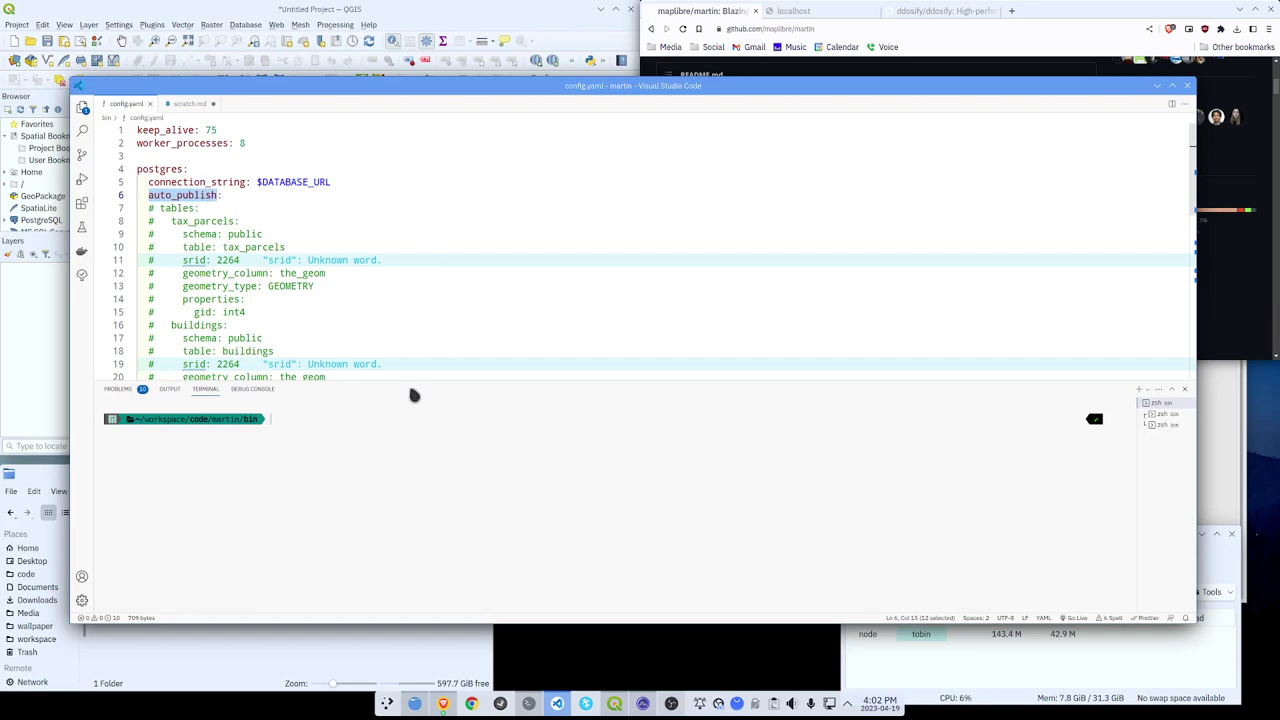
# Clear the terminal and rerun the previous martin command to start the server on port 3000.
pyautogui.click(406, 432)
pyautogui.write('clear')
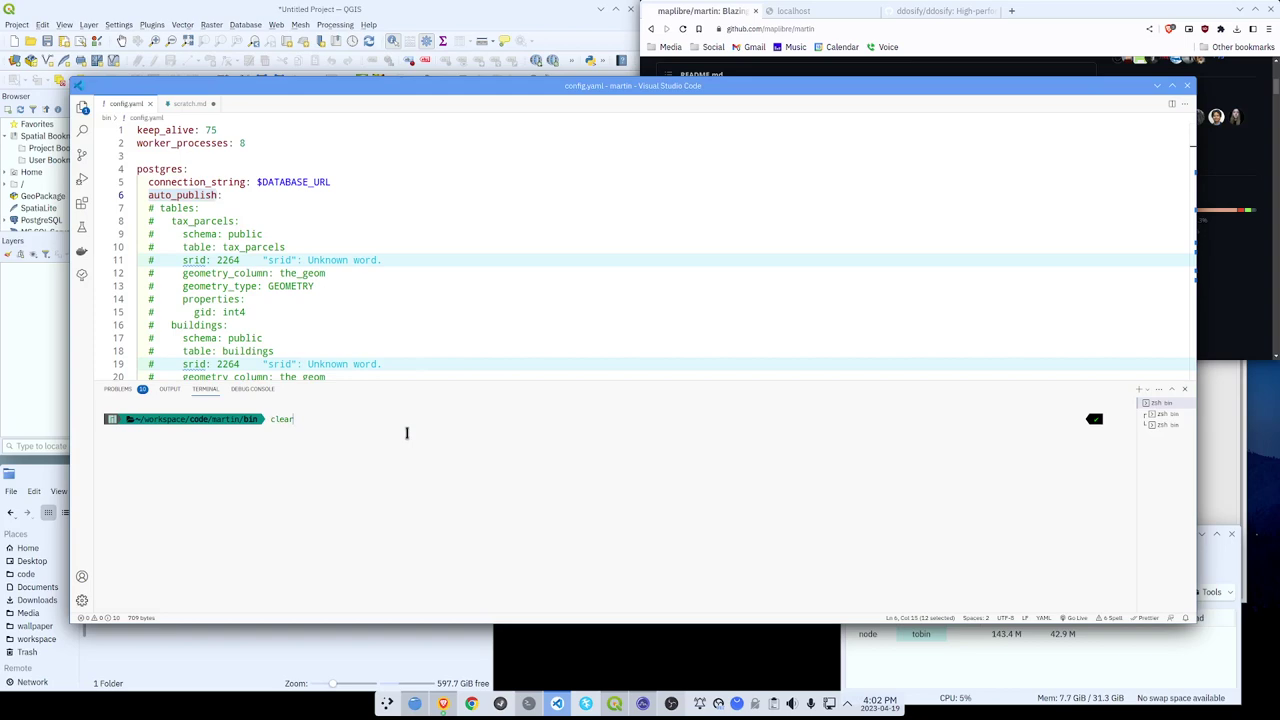
pyautogui.press('Return')
pyautogui.press('Up')
pyautogui.press('Return')
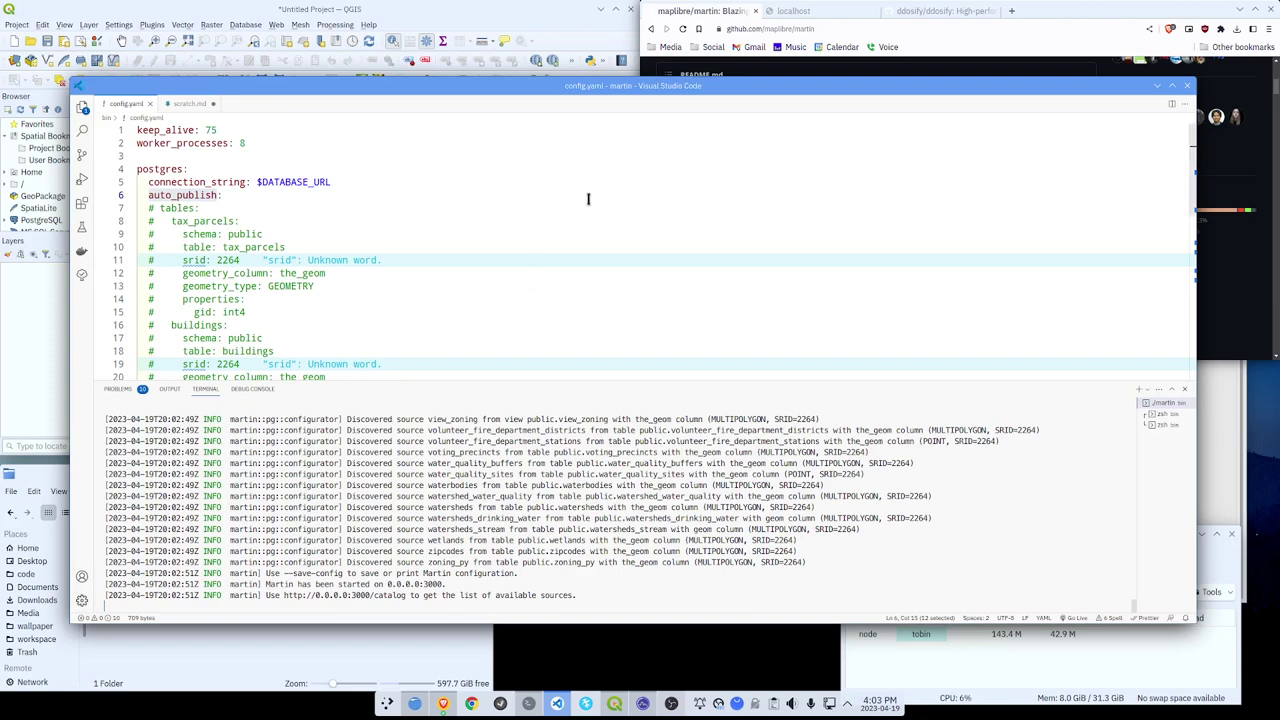
# Reload localhost:3000/catalog in Brave and look over Martin's listed sources.
pyautogui.click(820, 11)
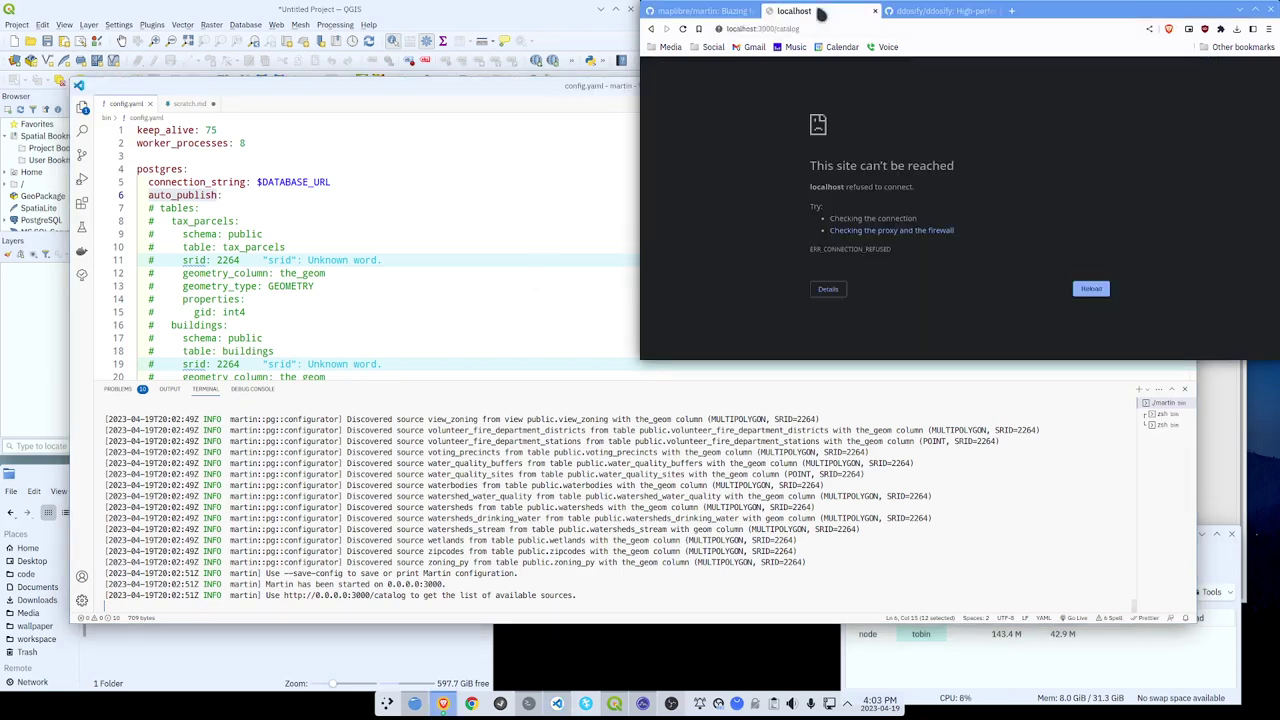
pyautogui.click(683, 28)
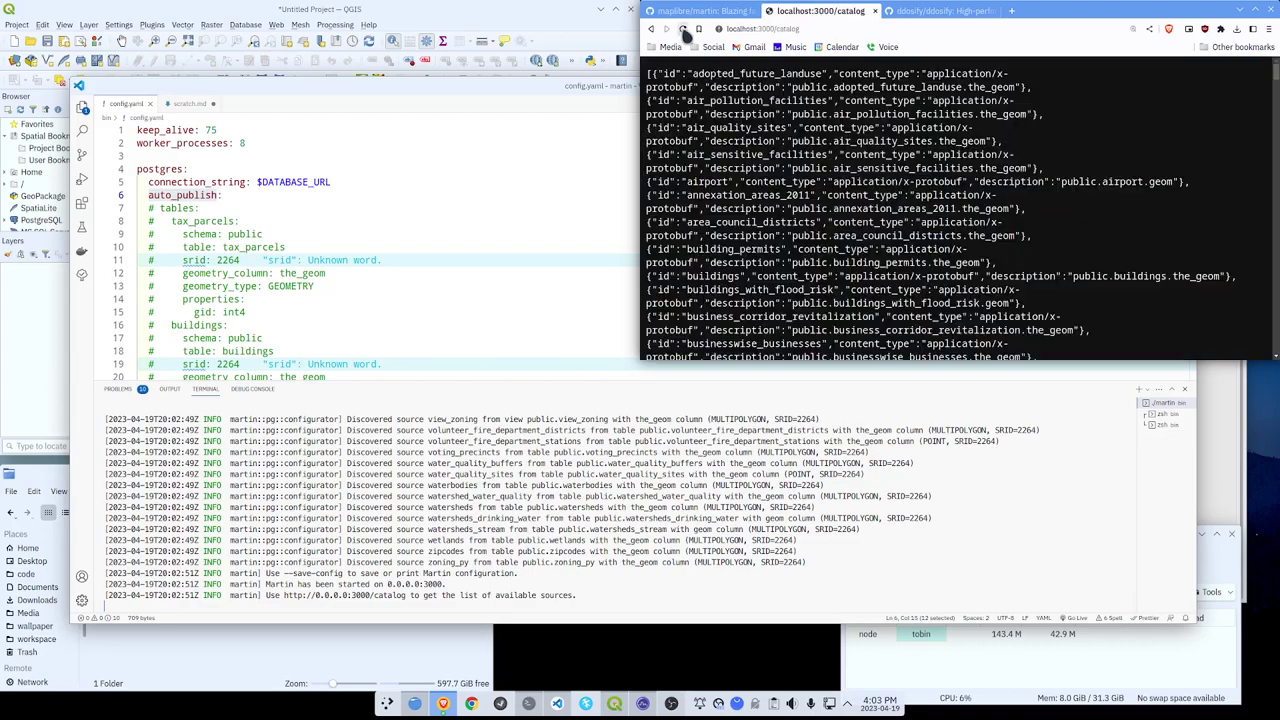
pyautogui.scroll(-10, 920, 200)
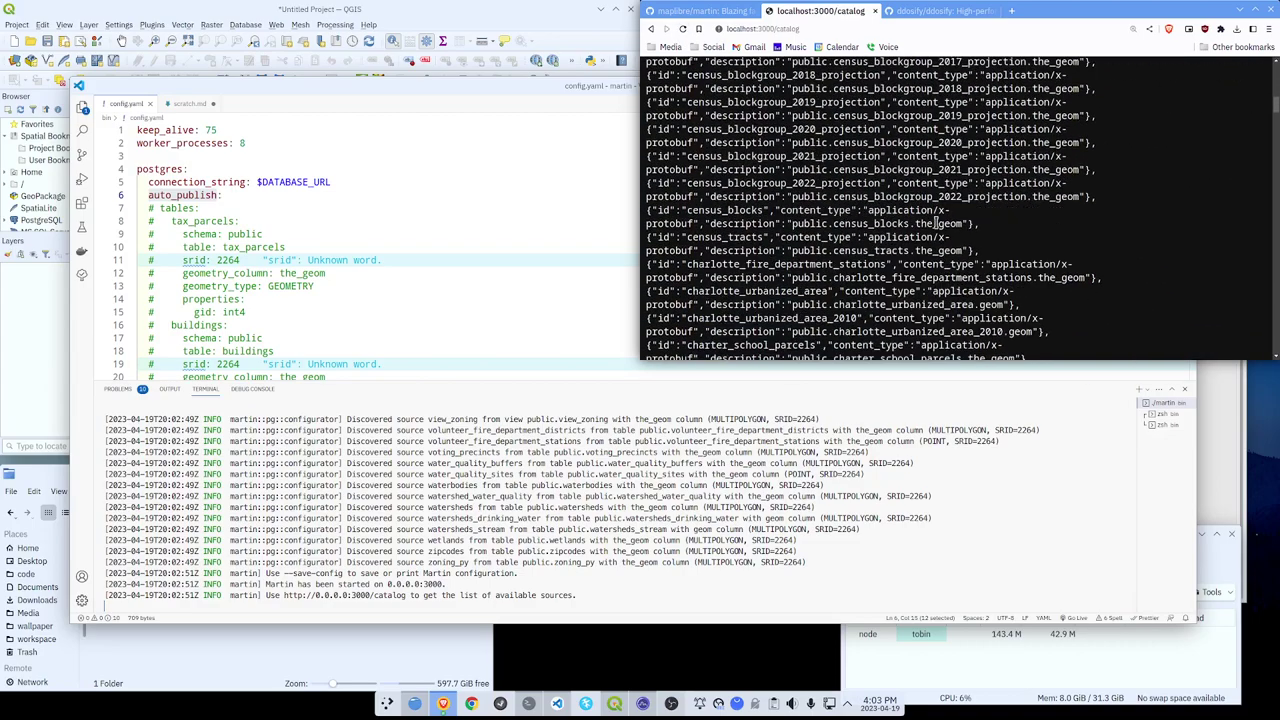
pyautogui.scroll(-10, 937, 221)
pyautogui.scroll(15, 937, 221)
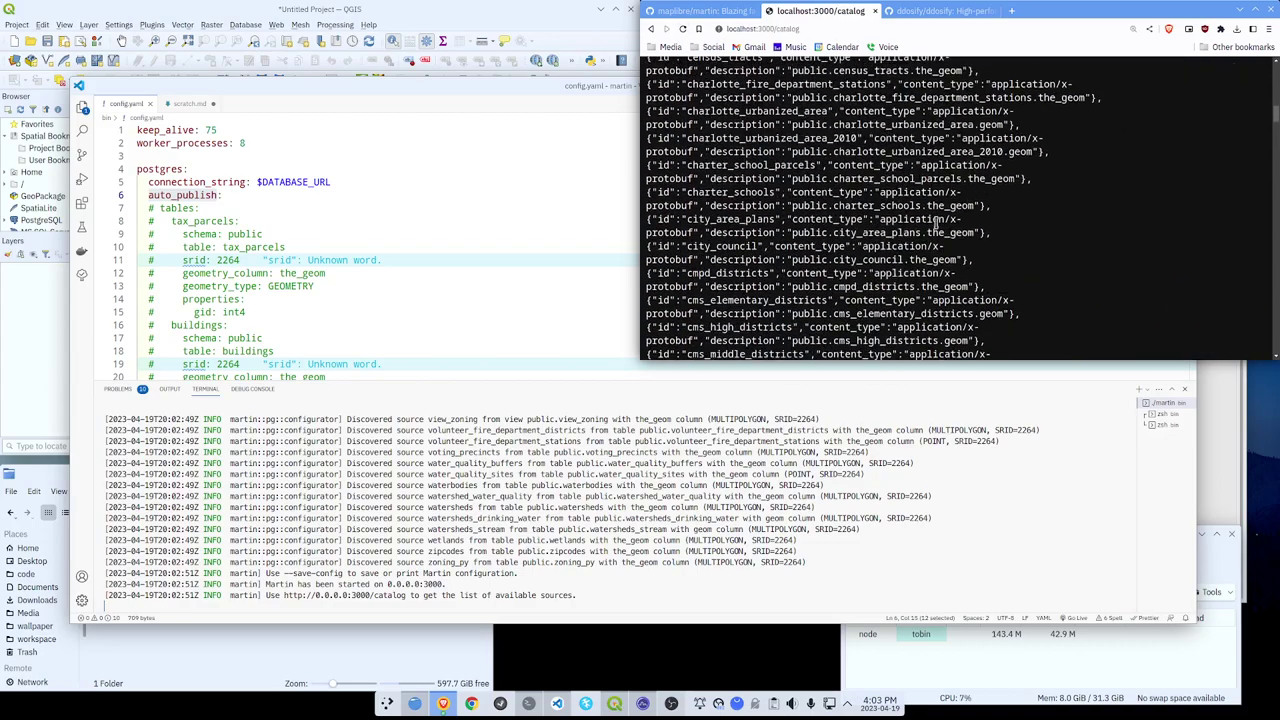
pyautogui.scroll(-3, 937, 221)
pyautogui.scroll(12, 937, 221)
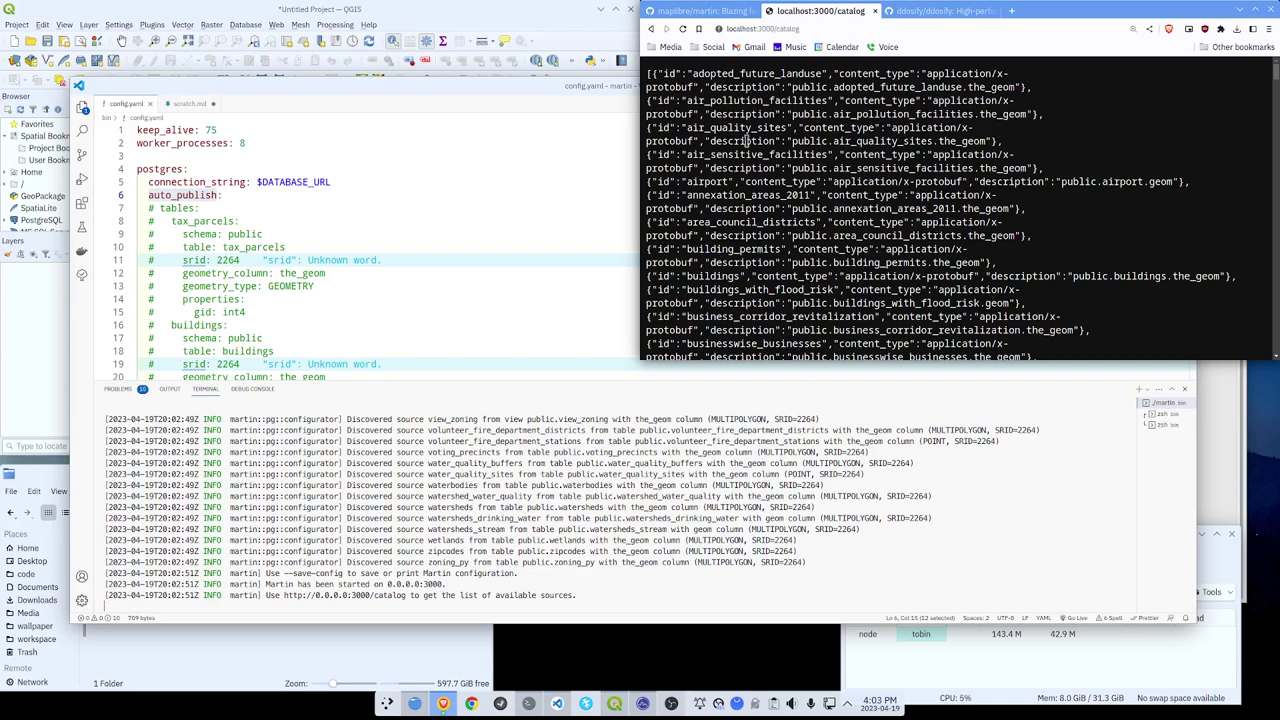
# Copy the tax_parcels tile URL from scratch.md, request it in Brave, and save it as 6477.
pyautogui.click(195, 104)
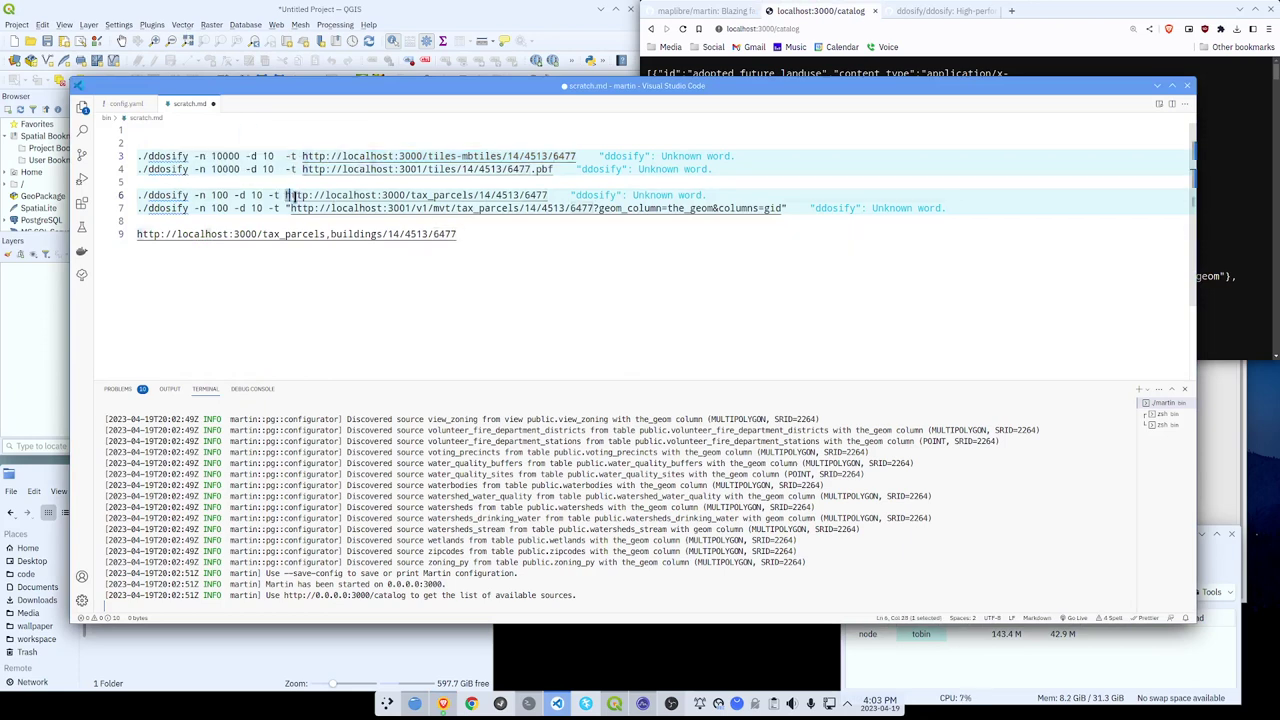
pyautogui.moveTo(287, 195); pyautogui.dragTo(550, 195)
pyautogui.hotkey('ctrl', 'c')
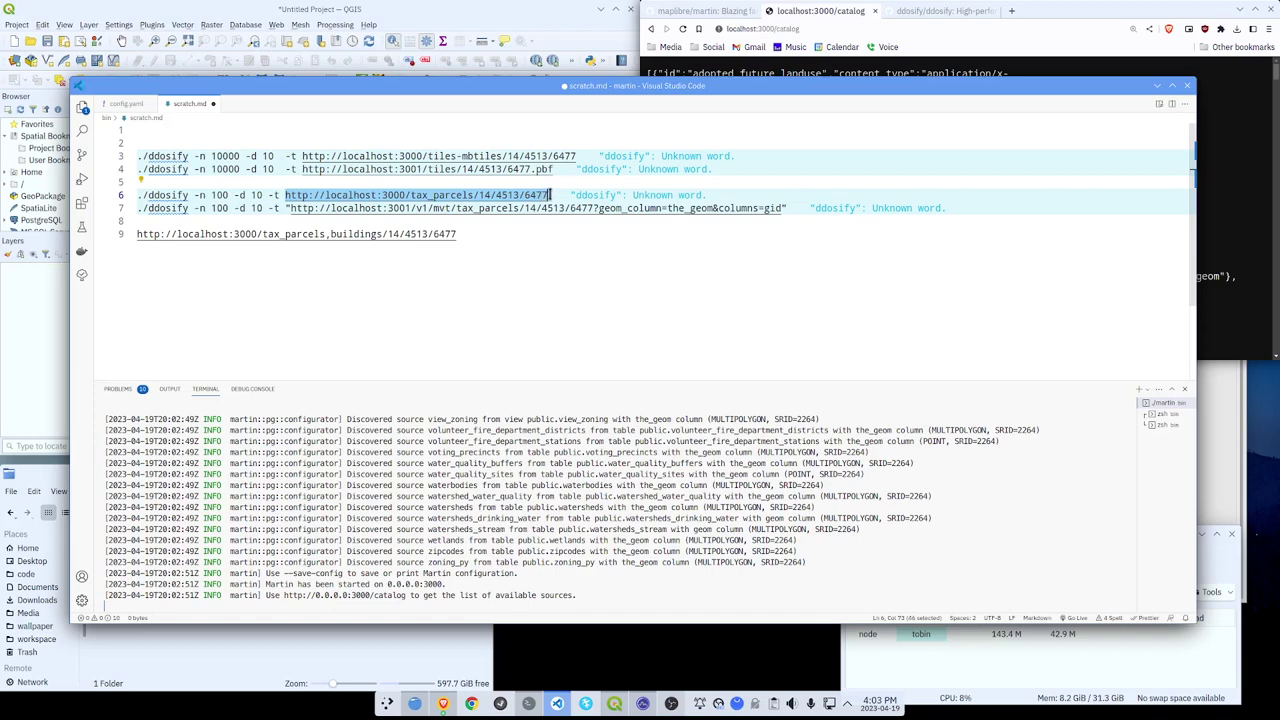
pyautogui.click(815, 18)
pyautogui.click(818, 27)
pyautogui.hotkey('ctrl', 'v')
pyautogui.press('Return')
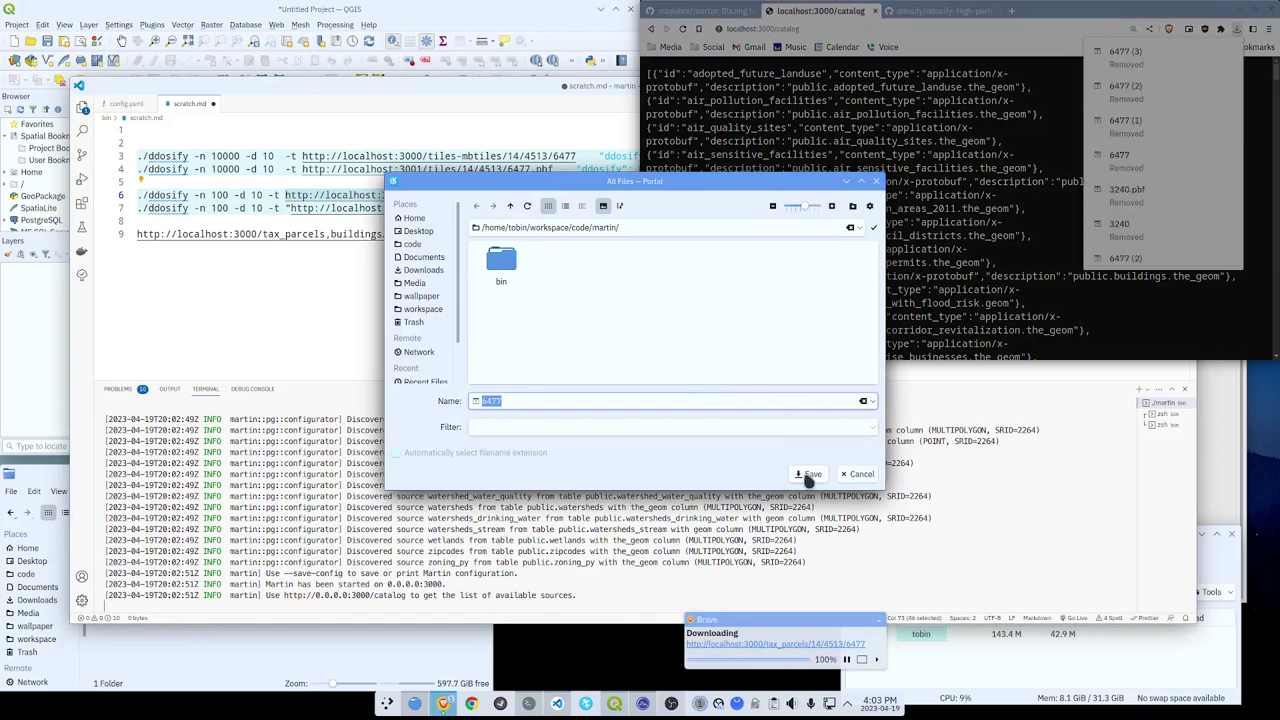
pyautogui.click(808, 474)
# Drag the 6477 tile from Dolphin into the QGIS Layers panel and zoom the map.
pyautogui.click(55, 480)
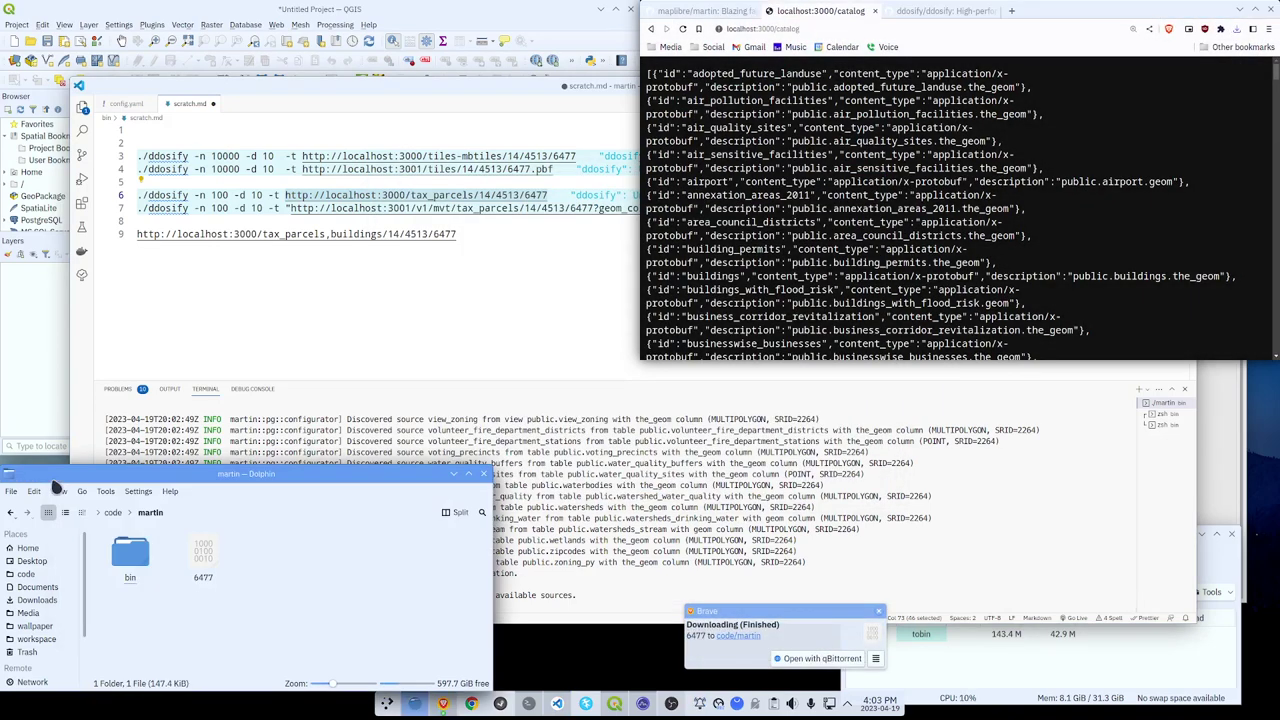
pyautogui.moveTo(203, 556); pyautogui.dragTo(40, 365)
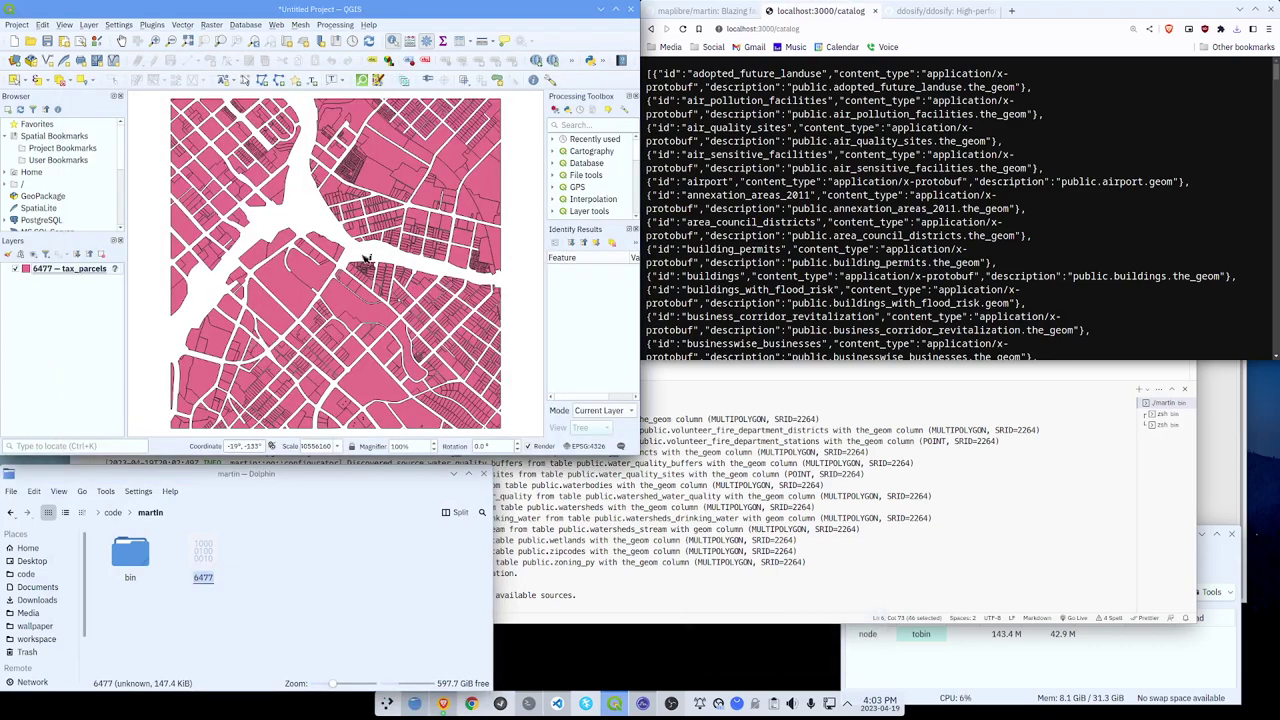
pyautogui.scroll(3, 385, 240)
pyautogui.scroll(-3, 384, 225)
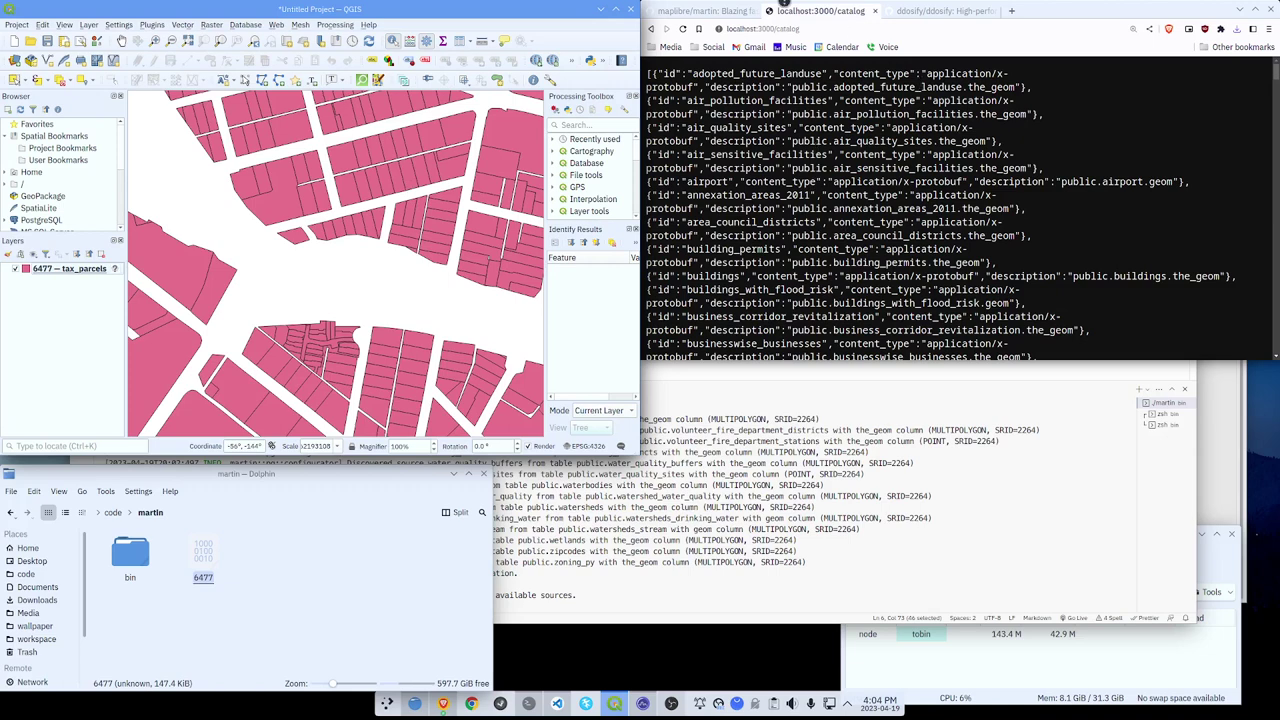
# Download the combined tax_parcels,buildings tile as 6477 (1) and delete the old QGIS layer.
pyautogui.click(846, 29)
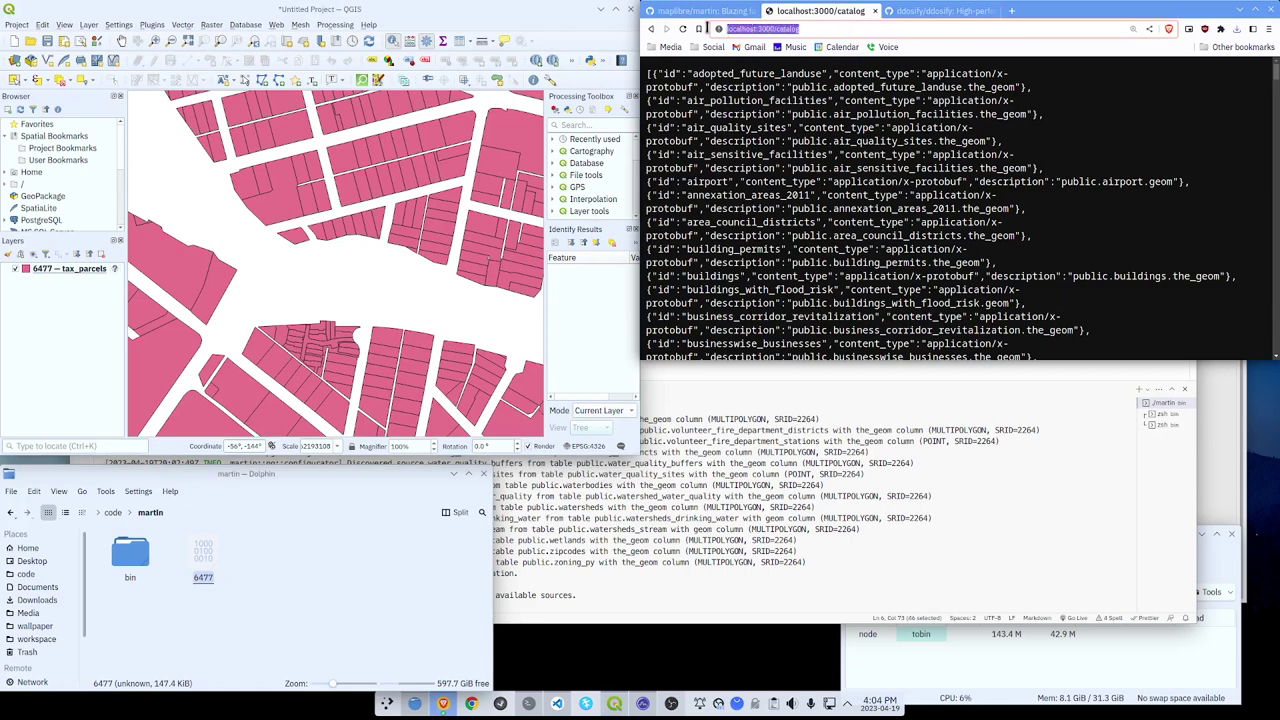
pyautogui.hotkey('ctrl', 'v')
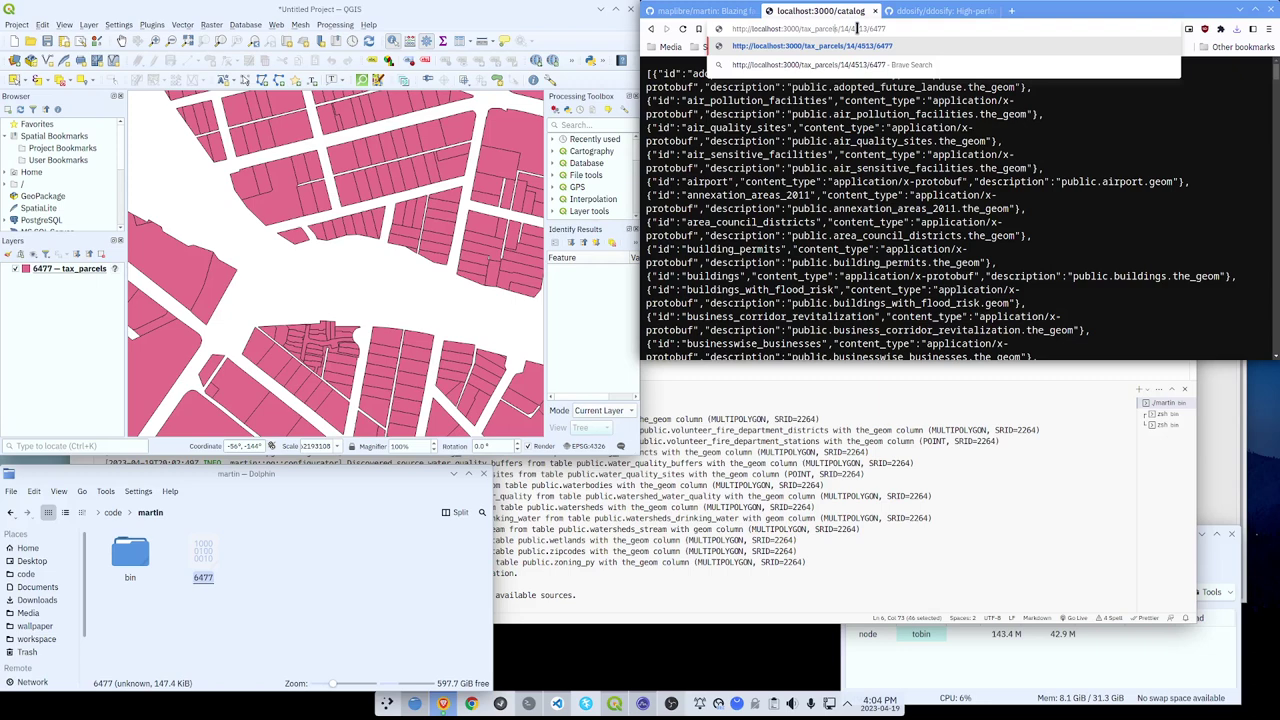
pyautogui.write(',buildings')
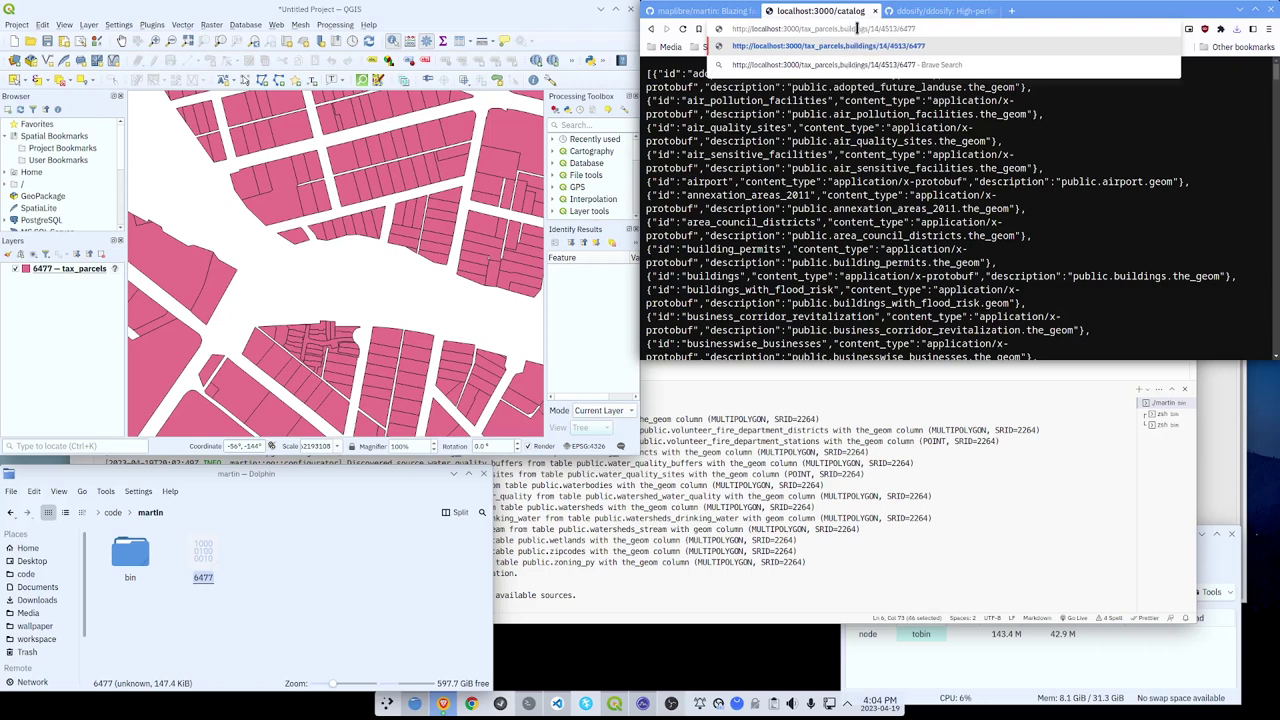
pyautogui.press('Return')
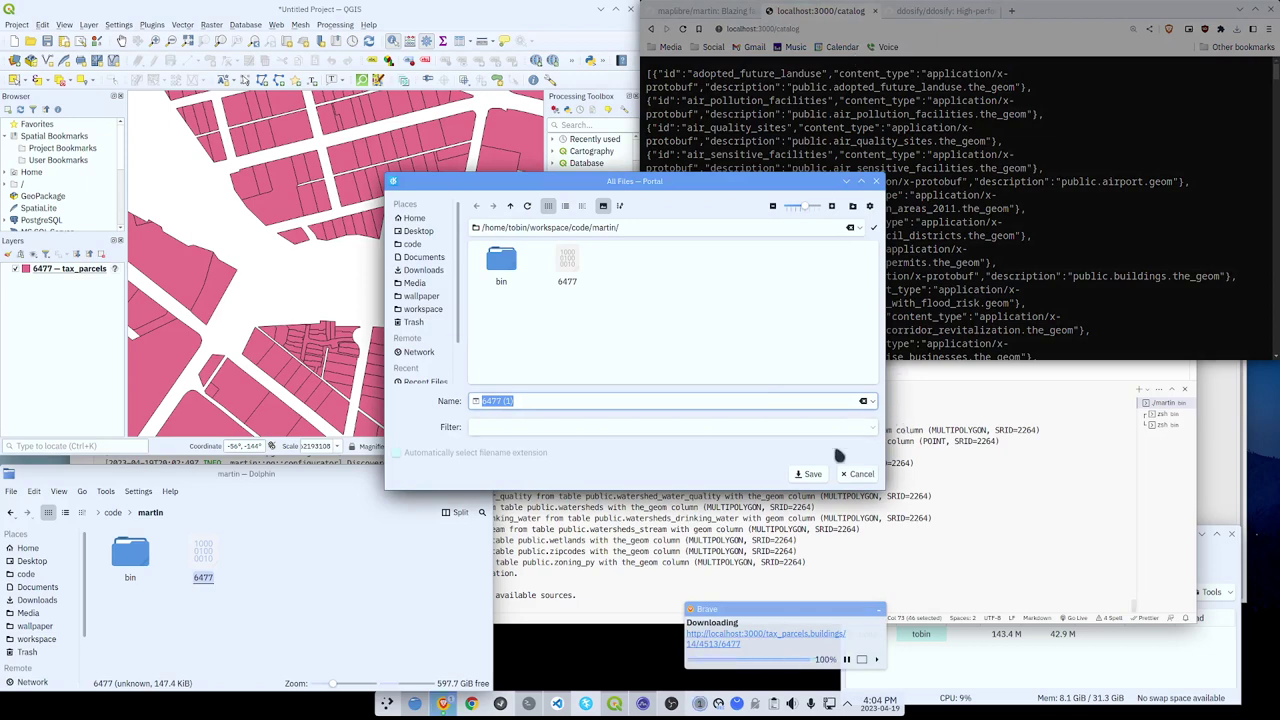
pyautogui.click(810, 474)
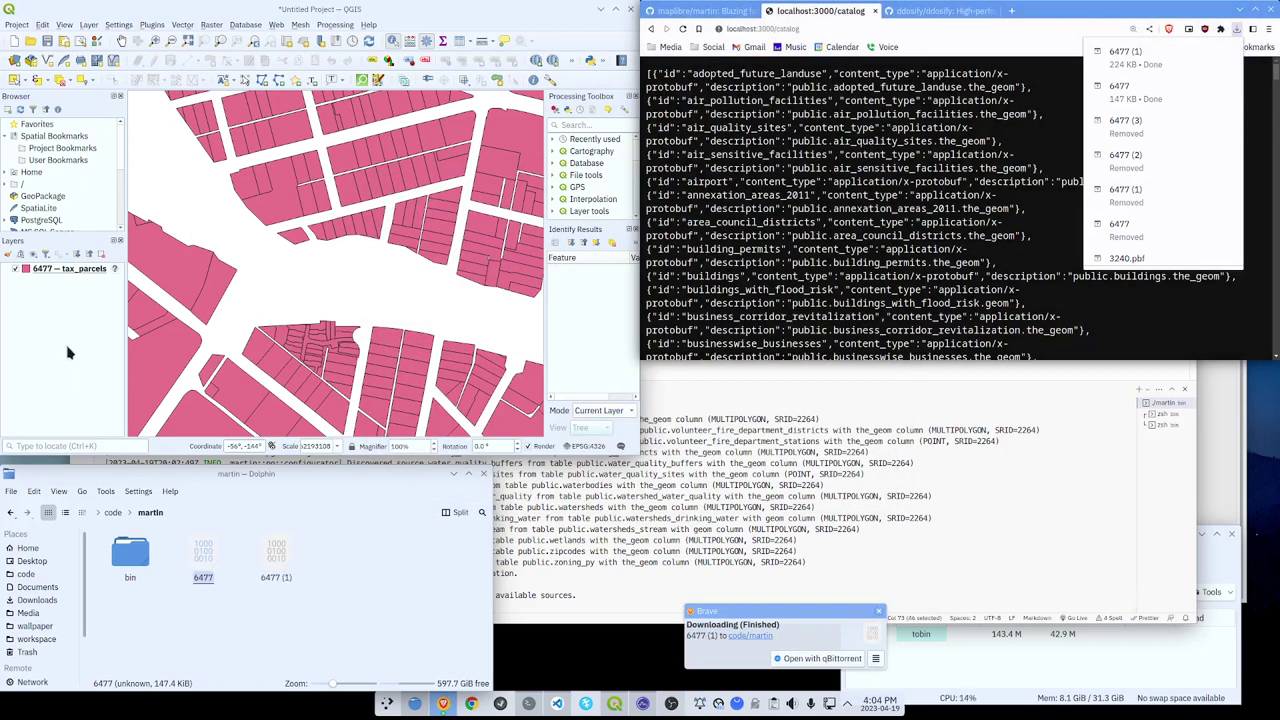
pyautogui.click(64, 270)
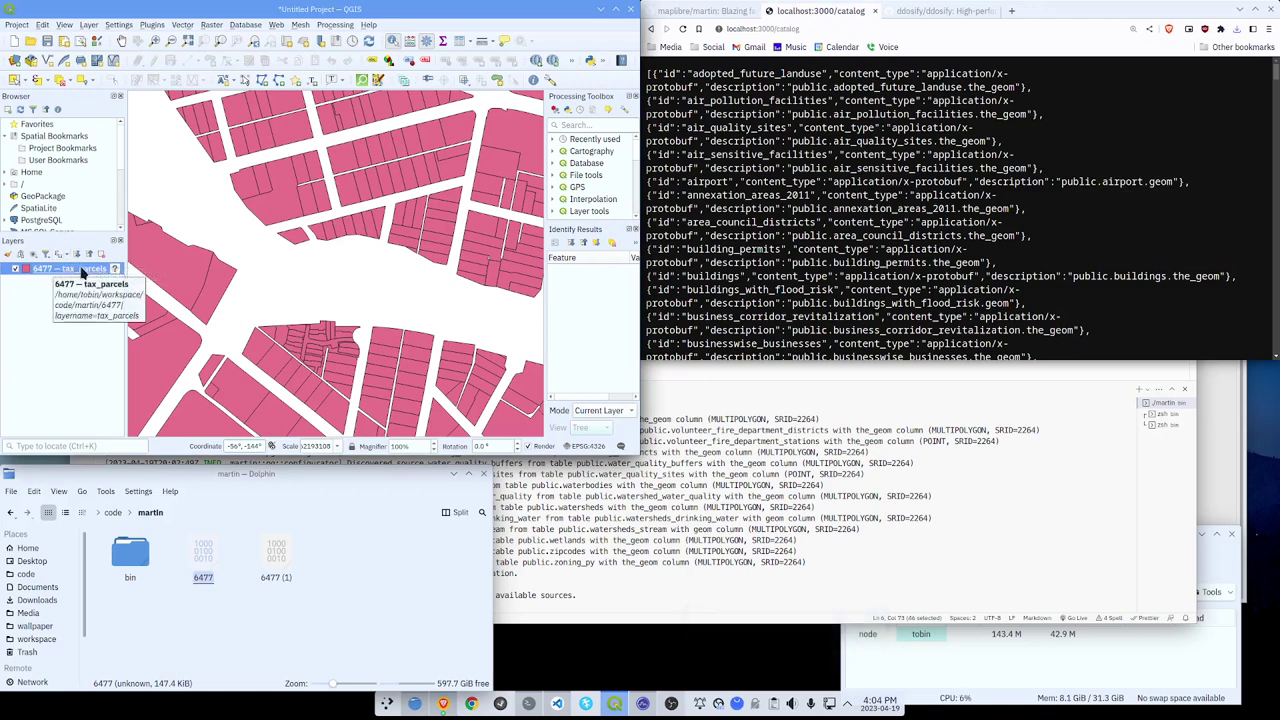
pyautogui.hotkey('ctrl', 'd')
# Confirm the layer removal and load 6477 (1) with both buildings and tax_parcels layers.
pyautogui.click(311, 230)
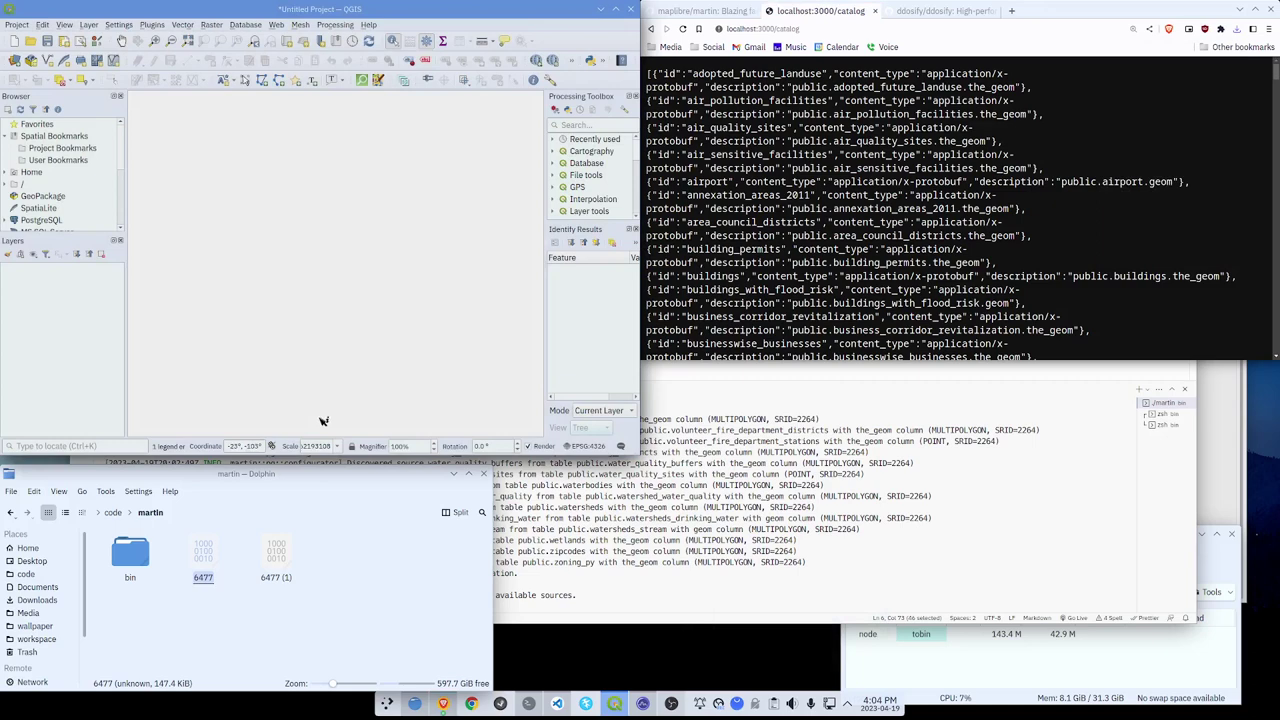
pyautogui.moveTo(284, 558); pyautogui.dragTo(69, 352)
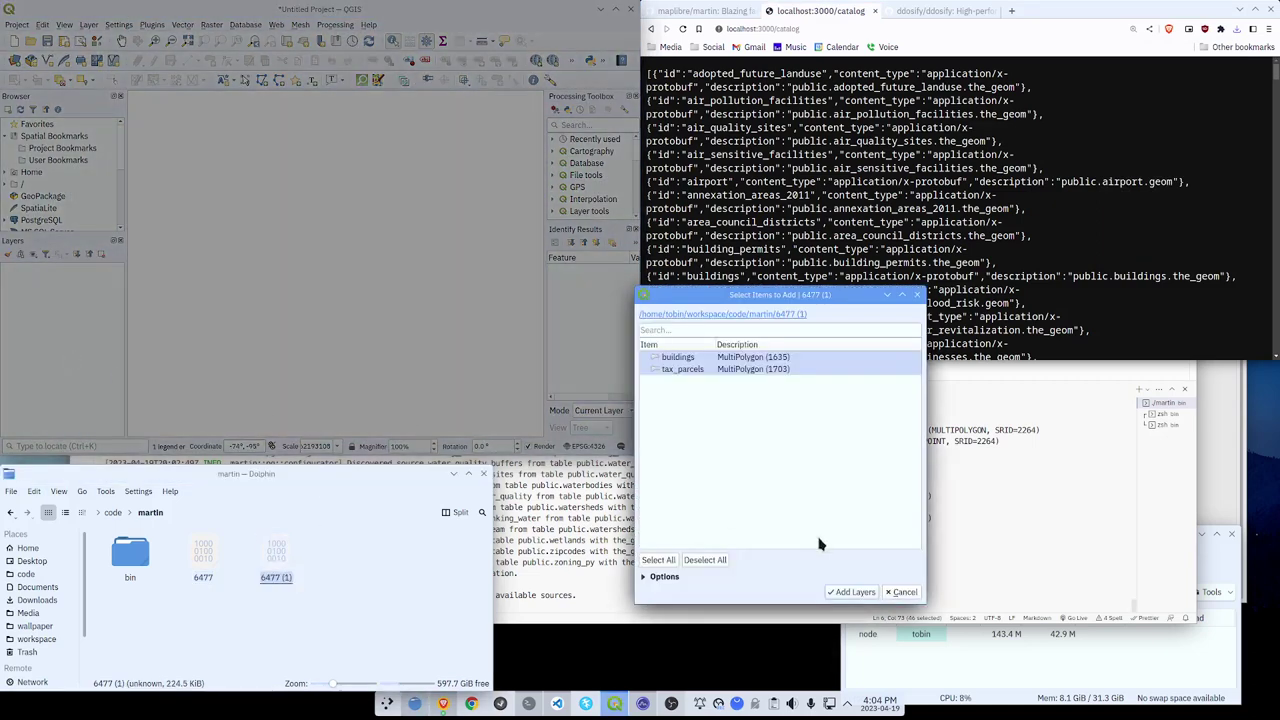
pyautogui.click(854, 592)
# Move buildings above tax_parcels, then identify one parcel's attributes.
pyautogui.moveTo(58, 270); pyautogui.dragTo(60, 300)
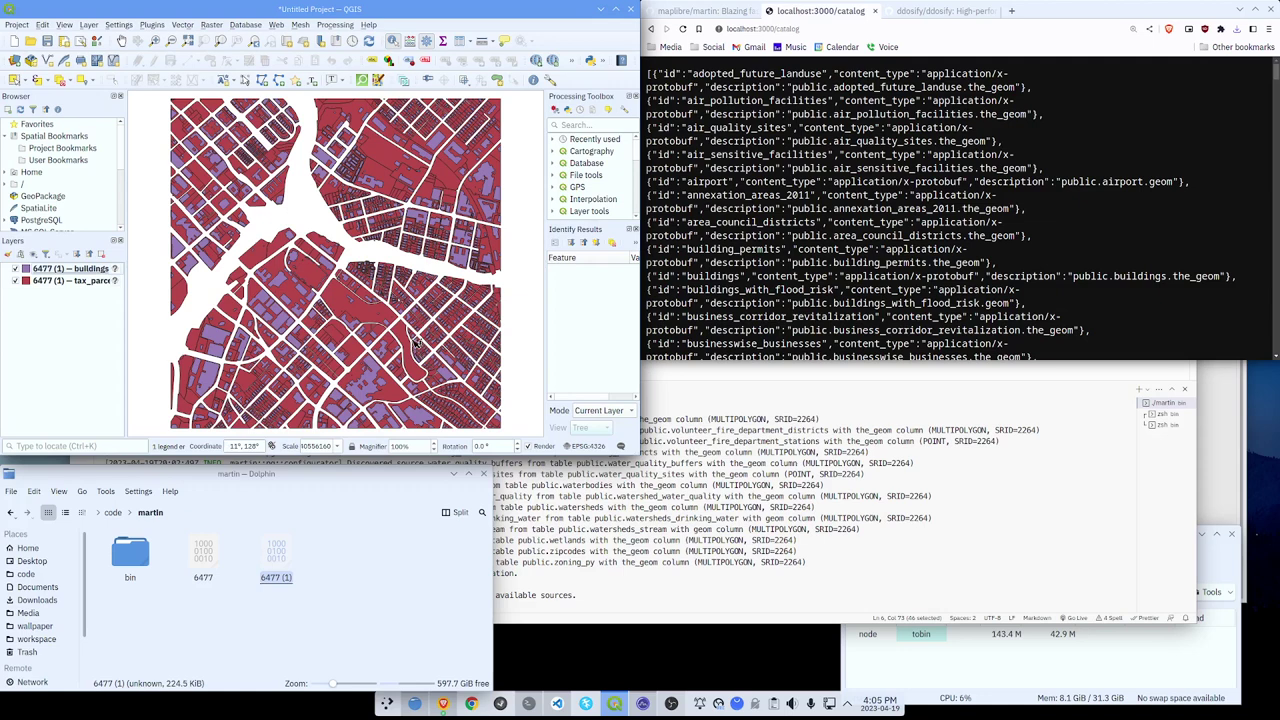
pyautogui.click(84, 282)
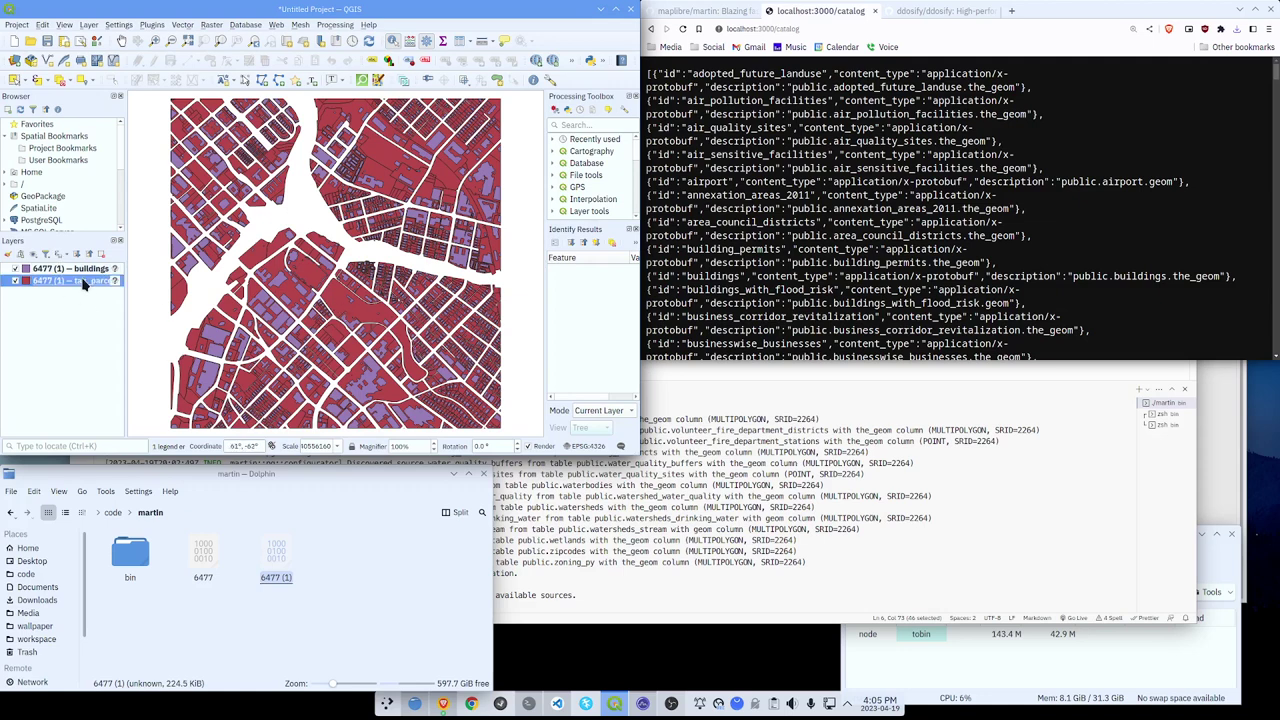
pyautogui.click(345, 302)
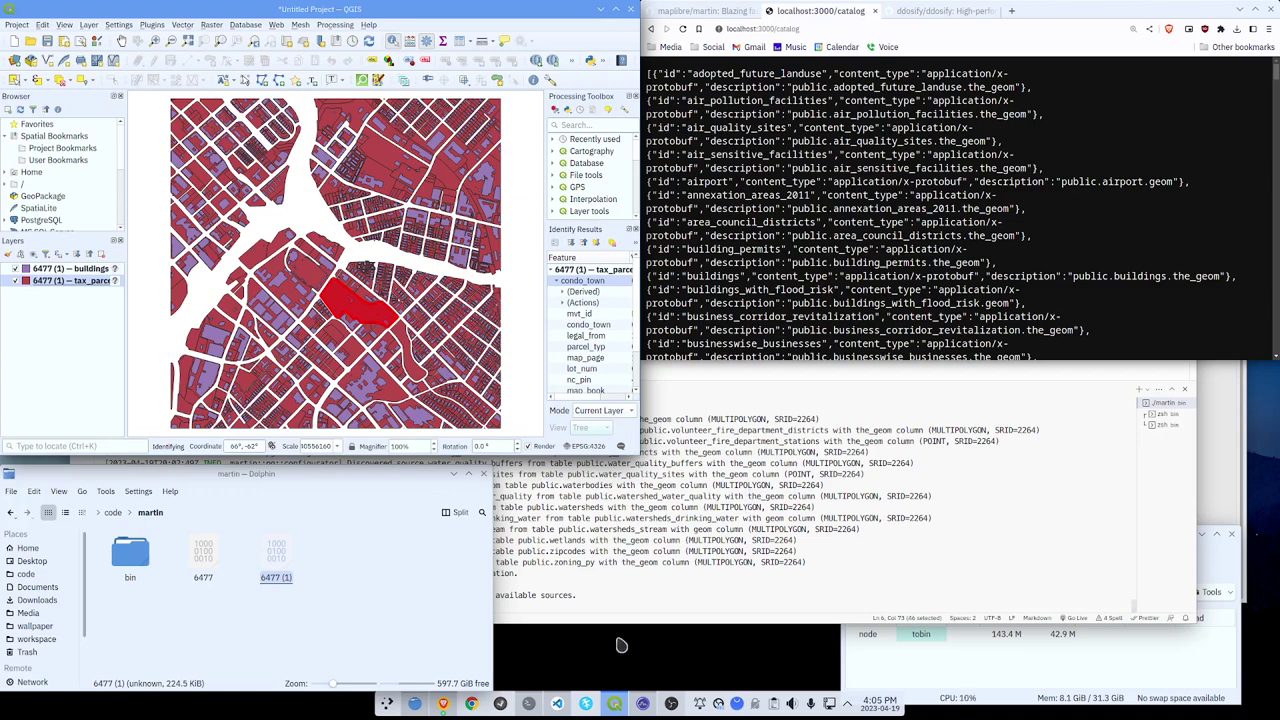
# Stop the running Martin server in the VS Code terminal.
pyautogui.click(557, 703)
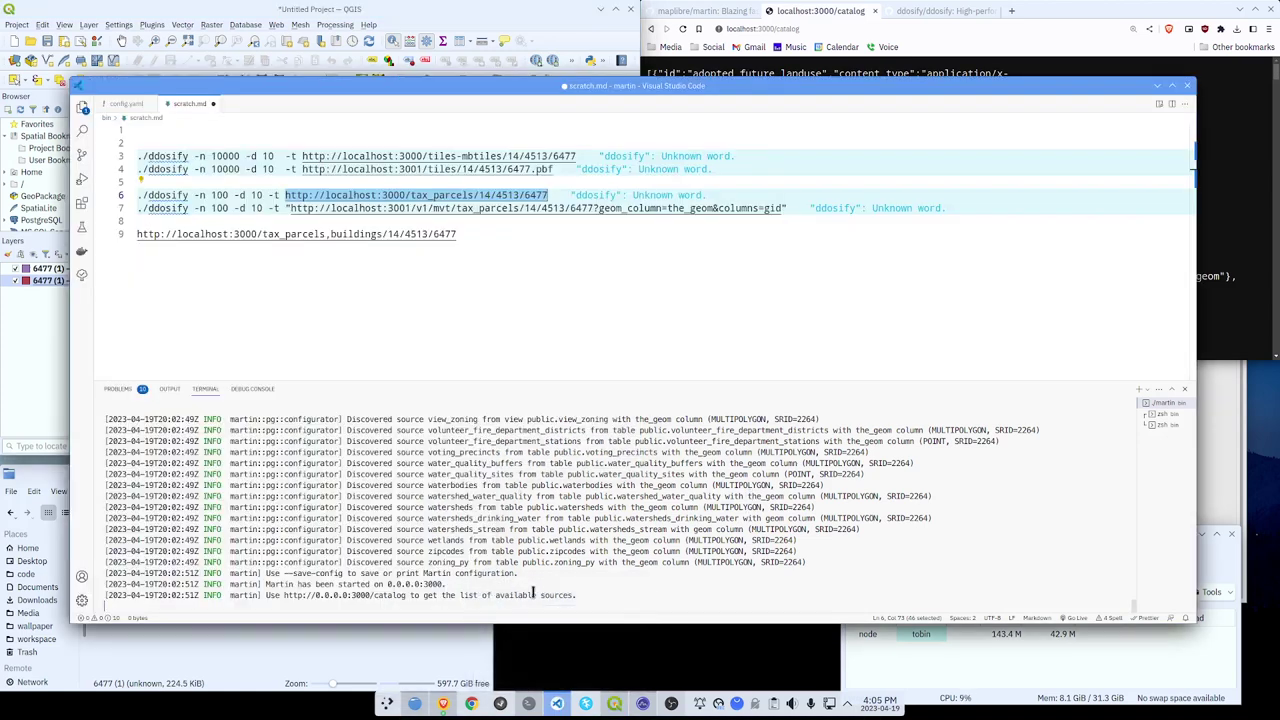
pyautogui.click(533, 593)
pyautogui.hotkey('ctrl', 'c')
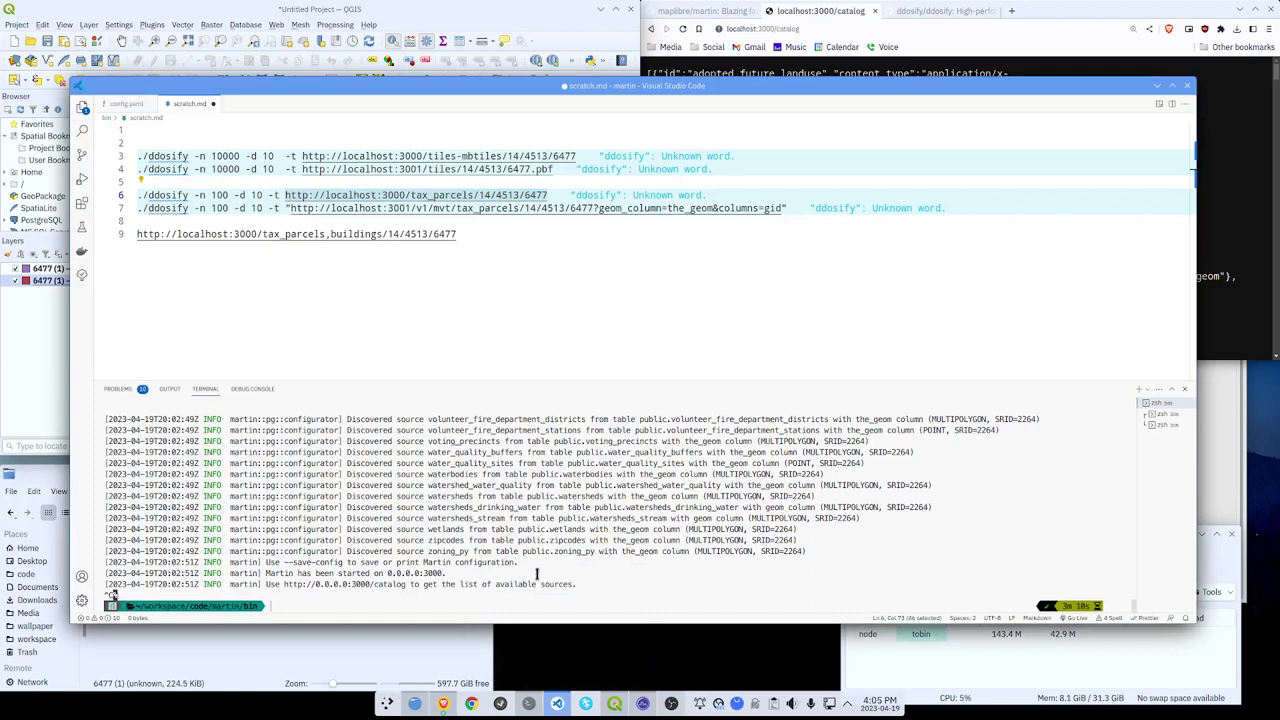
# In config.yaml, comment out auto_publish and uncomment the tax_parcels and buildings tables block.
pyautogui.click(122, 104)
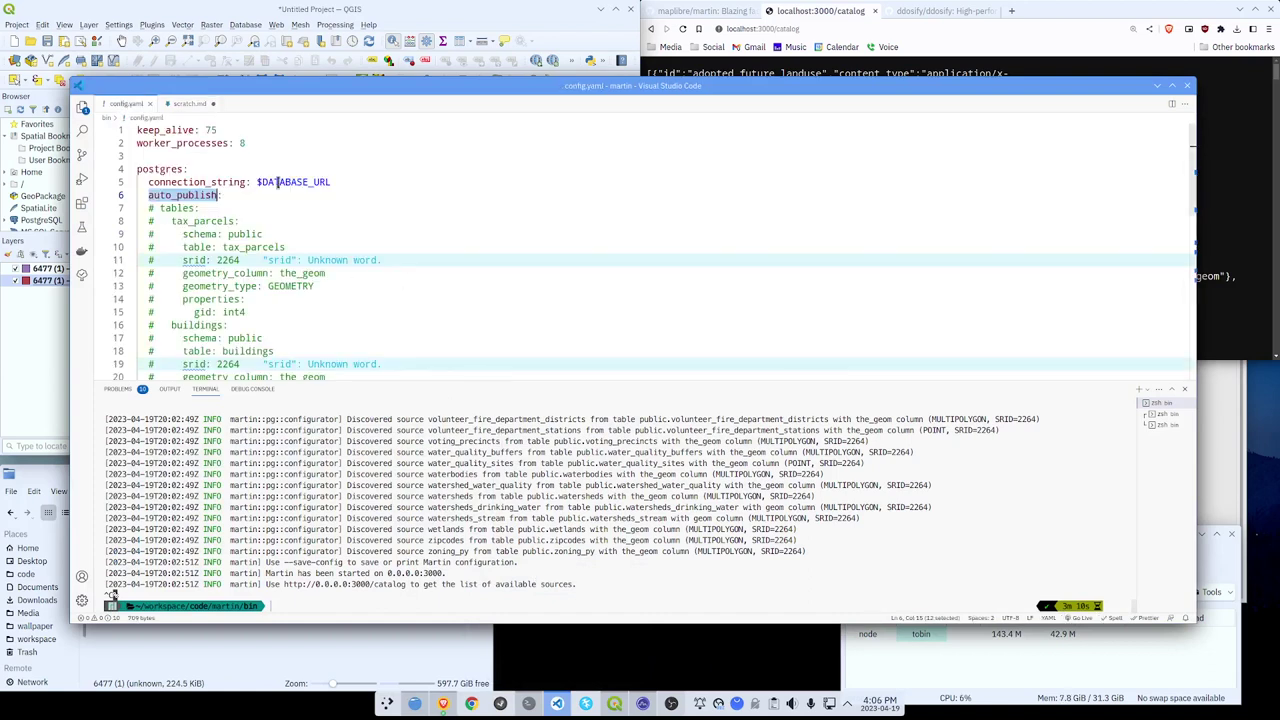
pyautogui.hotkey('ctrl', '/')
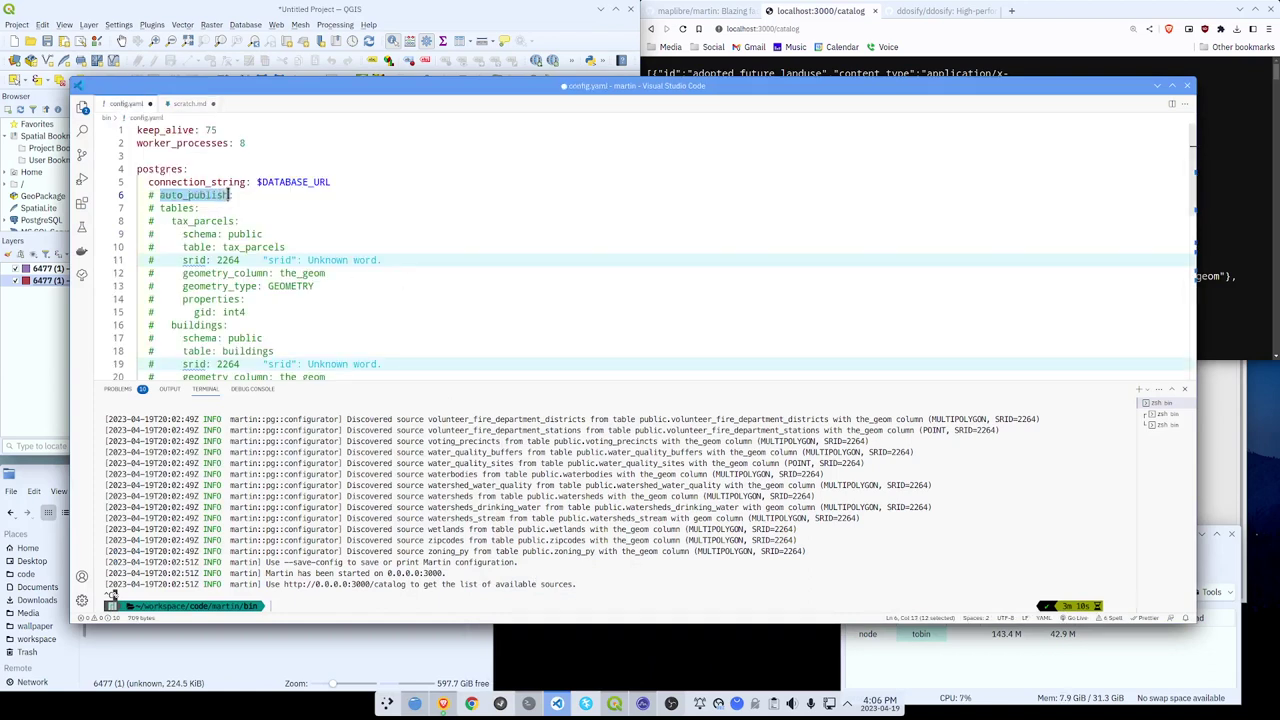
pyautogui.click(179, 209)
pyautogui.scroll(-3, 260, 320)
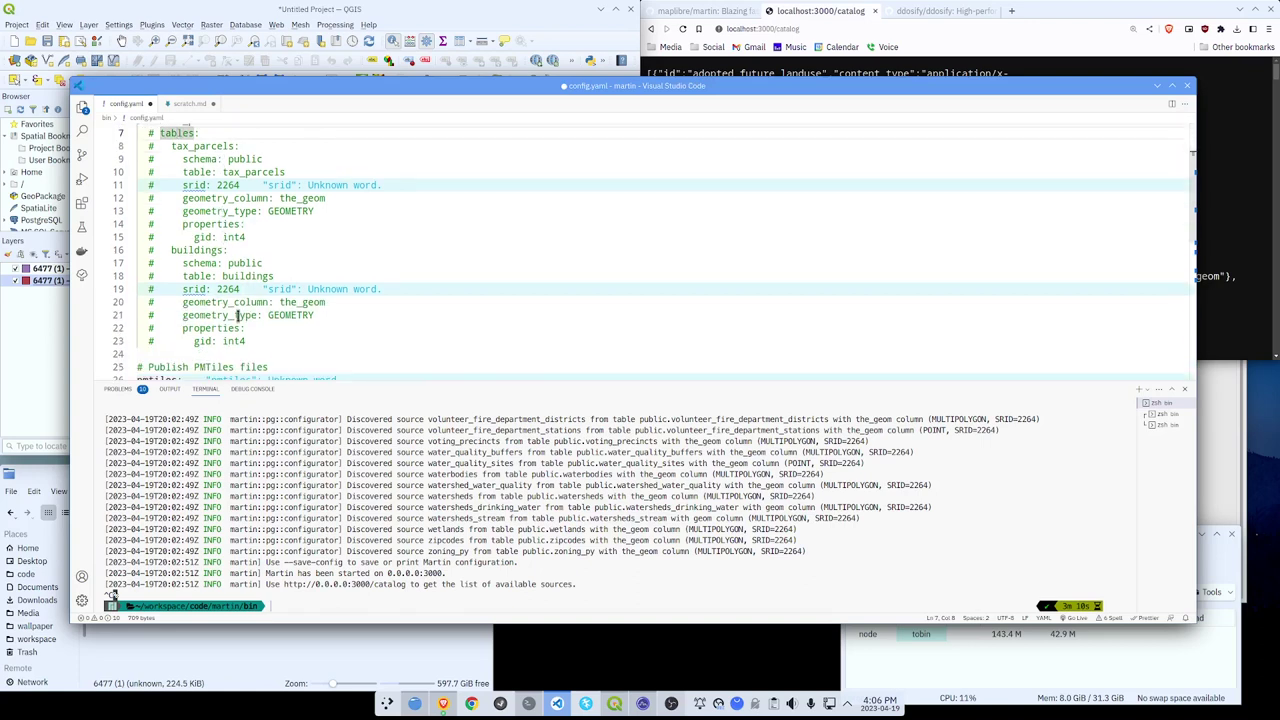
pyautogui.keyDown('shift'); pyautogui.click(260, 320); pyautogui.keyUp('shift')
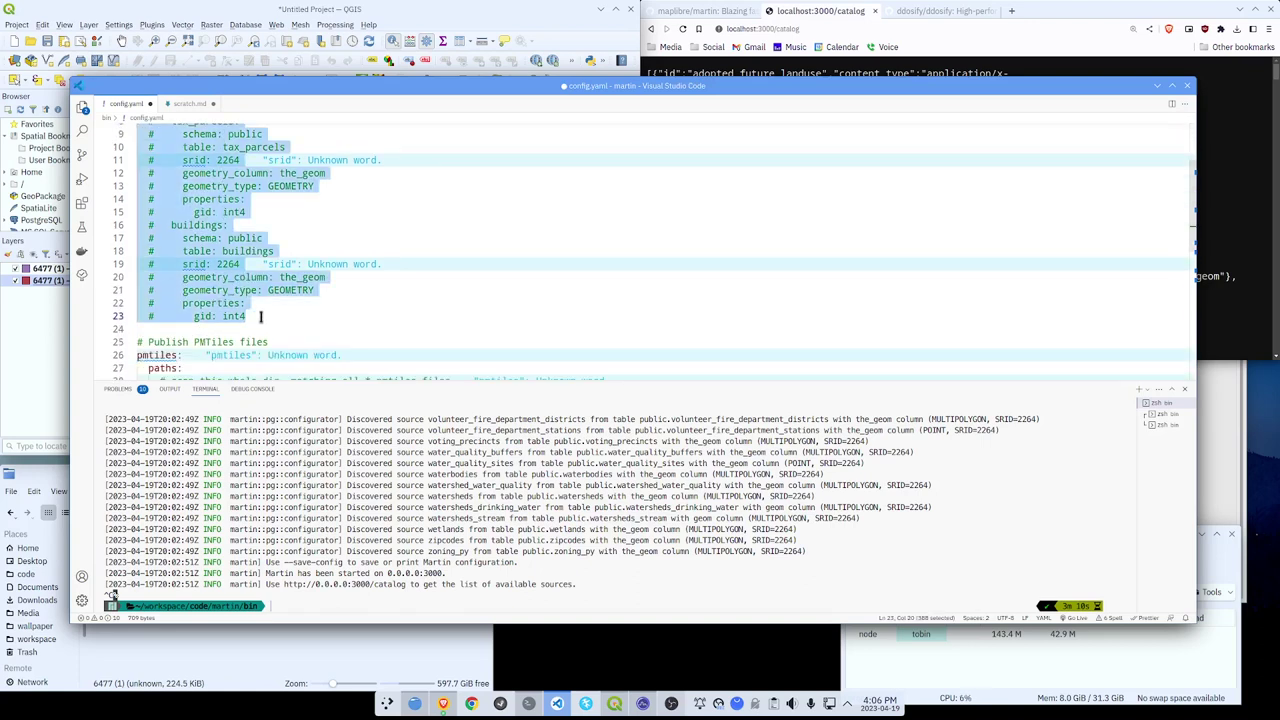
pyautogui.hotkey('ctrl', '/')
pyautogui.scroll(3, 347, 263)
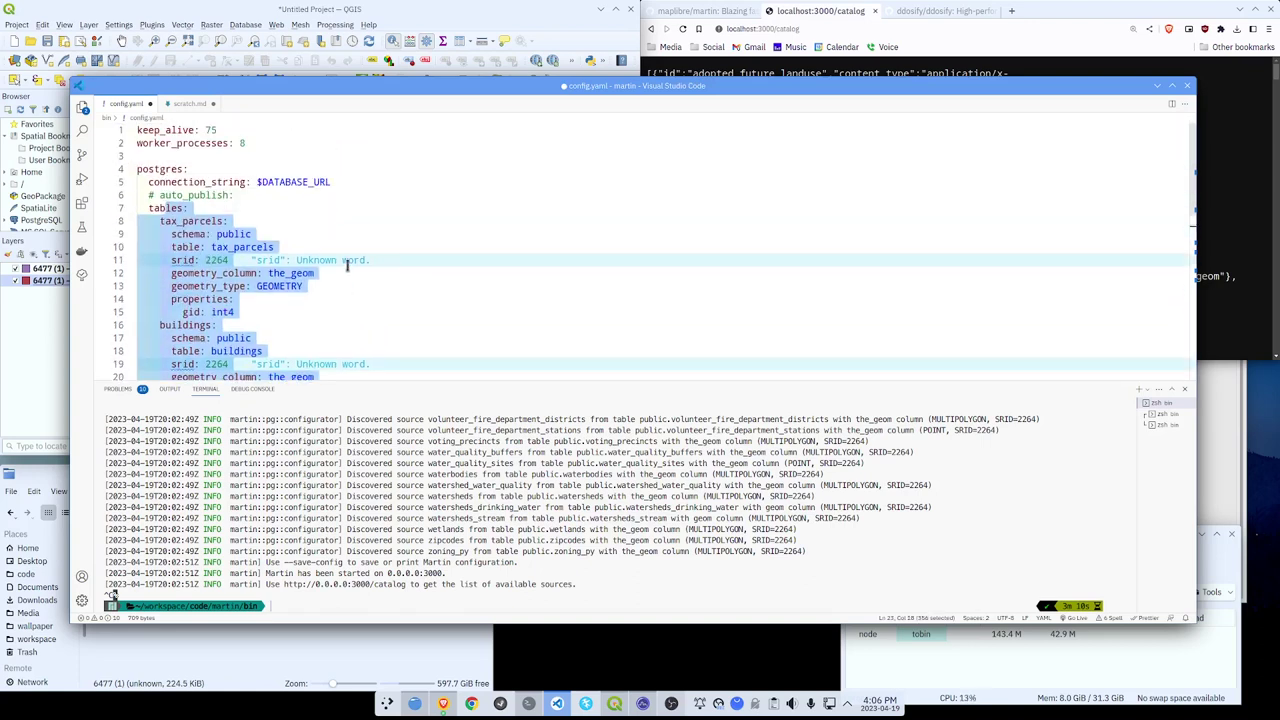
pyautogui.click(333, 234)
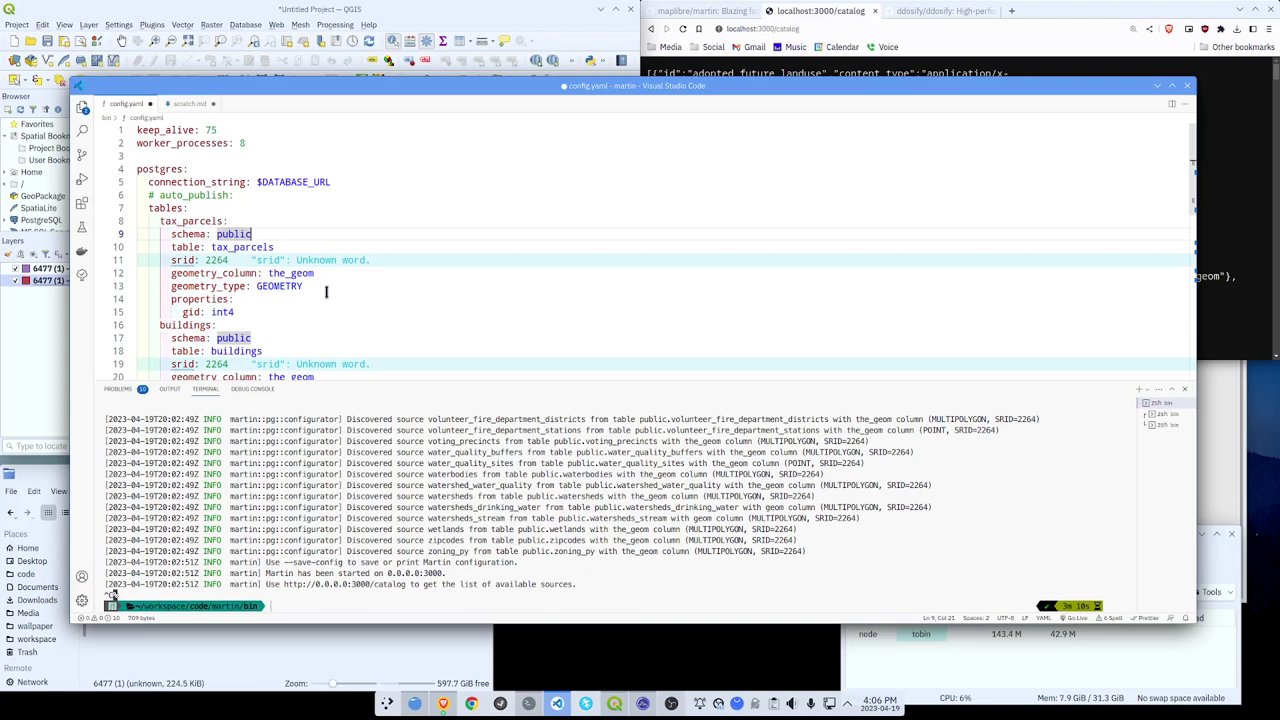
# Review the tax_parcels and buildings table settings and restart Martin with the edited config.
pyautogui.scroll(-2, 326, 292)
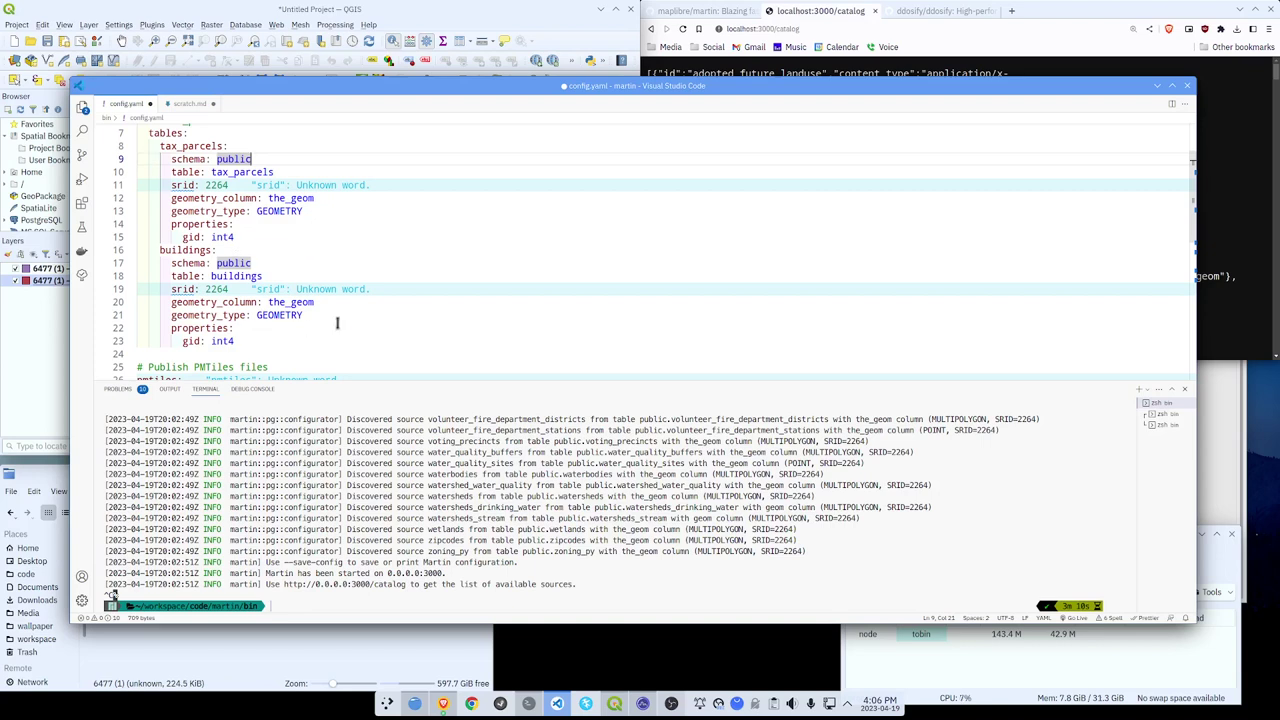
pyautogui.click(405, 212)
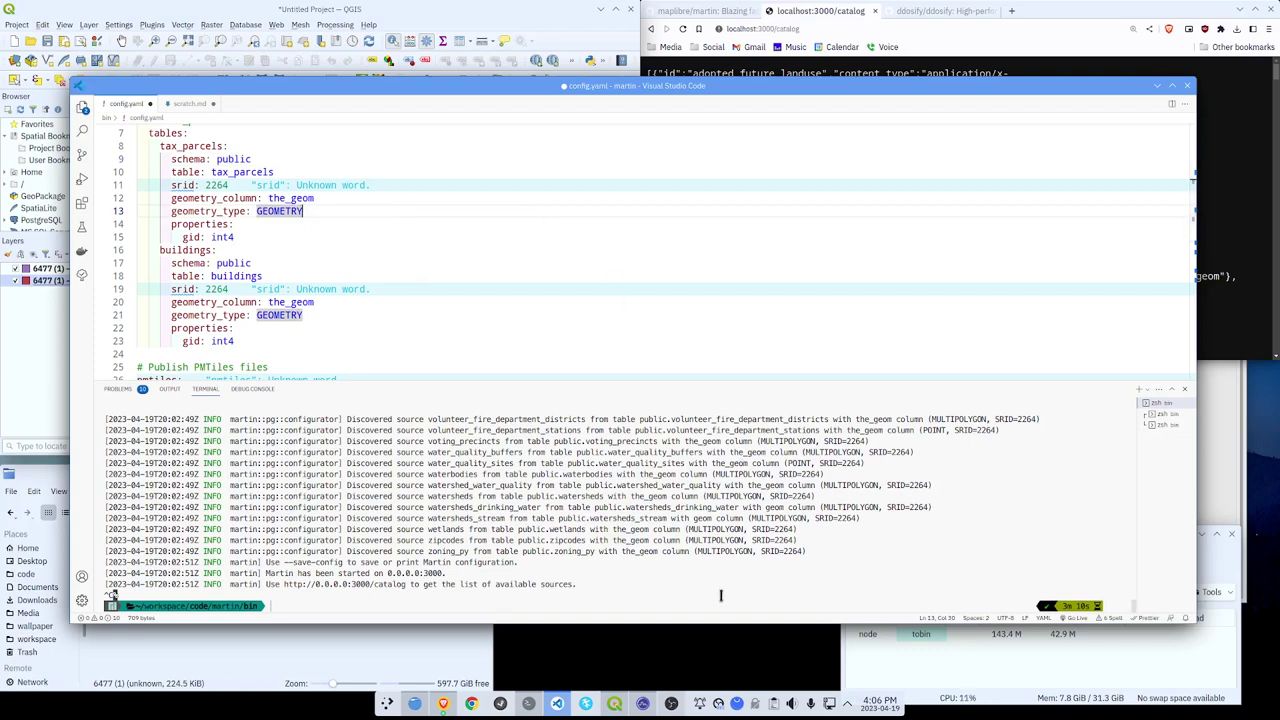
pyautogui.click(563, 265)
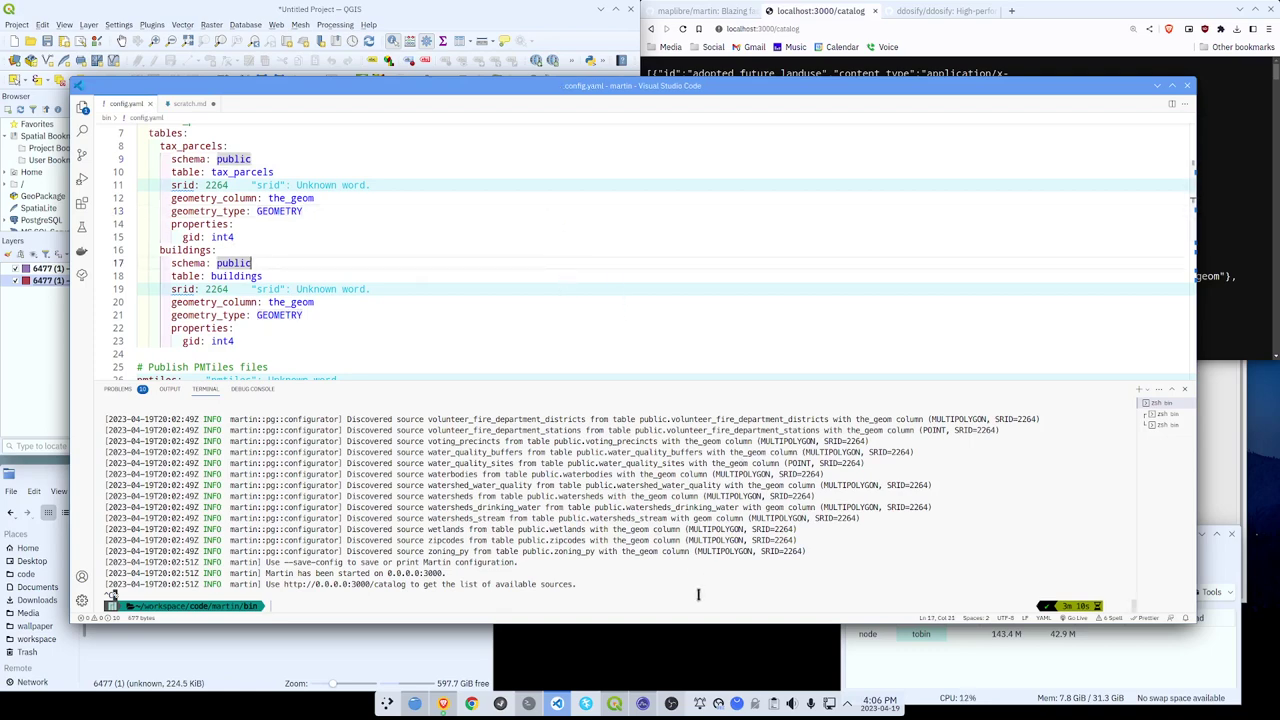
pyautogui.press('Up')
pyautogui.press('Return')
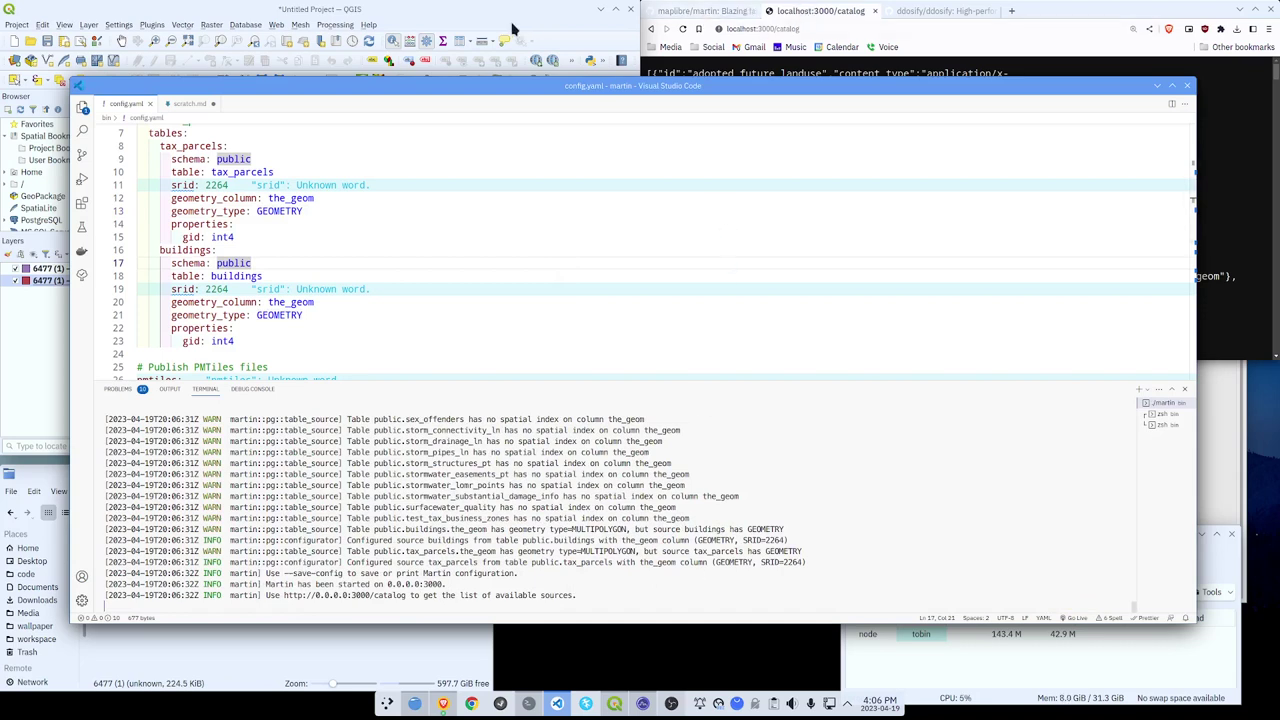
# Copy the line 6 tax_parcels tile URL from scratch.md and request it in Brave.
pyautogui.click(187, 104)
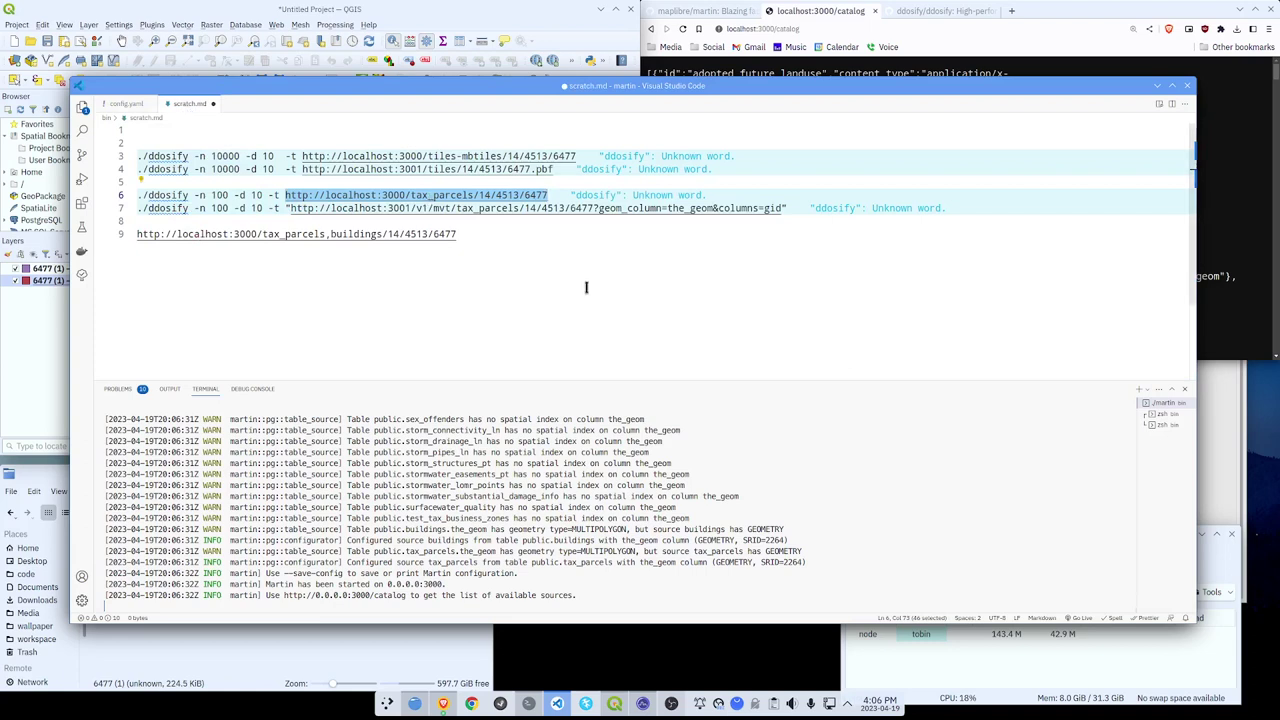
pyautogui.moveTo(549, 196); pyautogui.dragTo(286, 199)
pyautogui.hotkey('ctrl', 'c')
pyautogui.click(832, 27)
pyautogui.click(832, 28)
pyautogui.hotkey('ctrl', 'v')
pyautogui.press('Return')
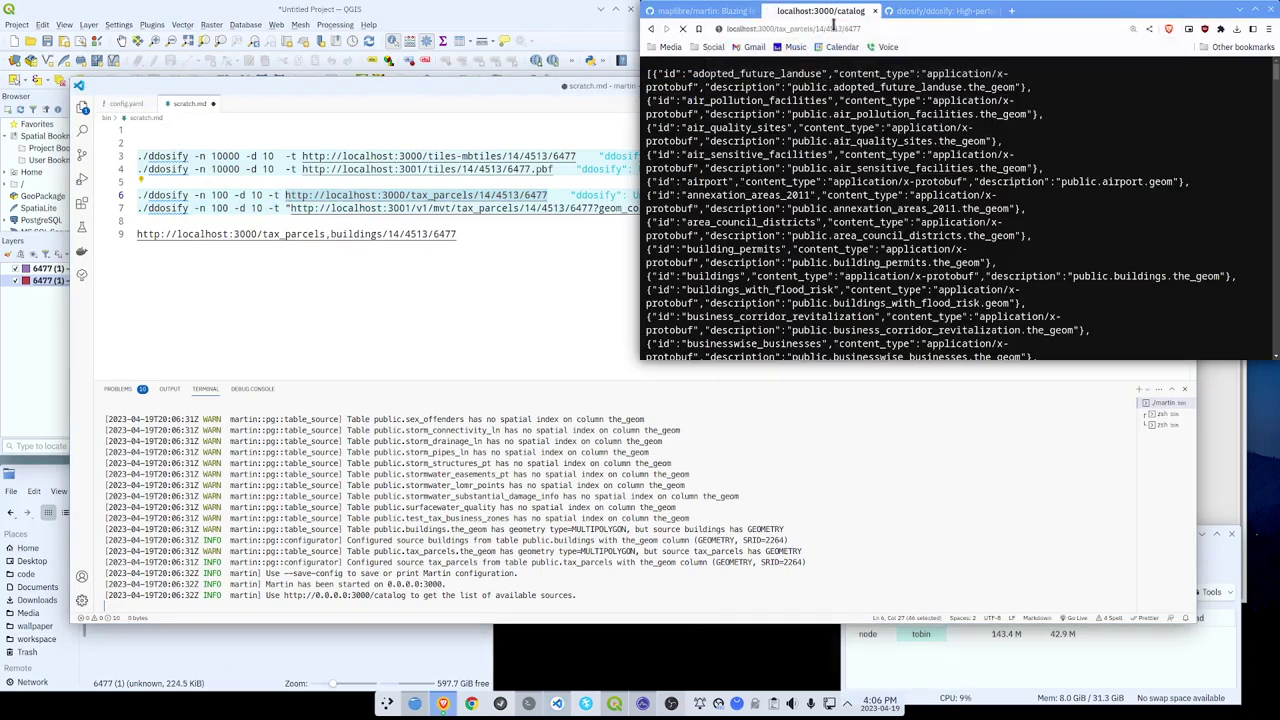
# Save the tile as 6477 (2) and remove both 6477 (1) layers from QGIS.
pyautogui.click(810, 474)
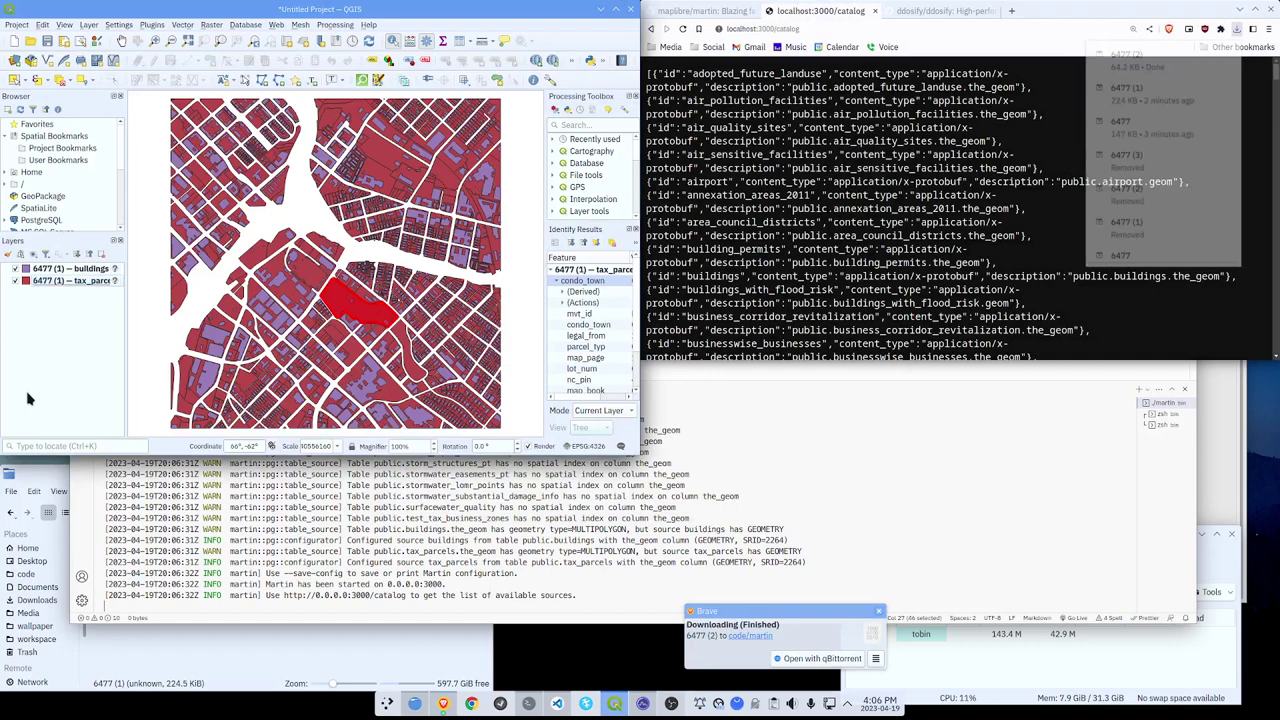
pyautogui.click(45, 442)
pyautogui.click(80, 270)
pyautogui.keyDown('shift'); pyautogui.click(85, 281); pyautogui.keyUp('shift')
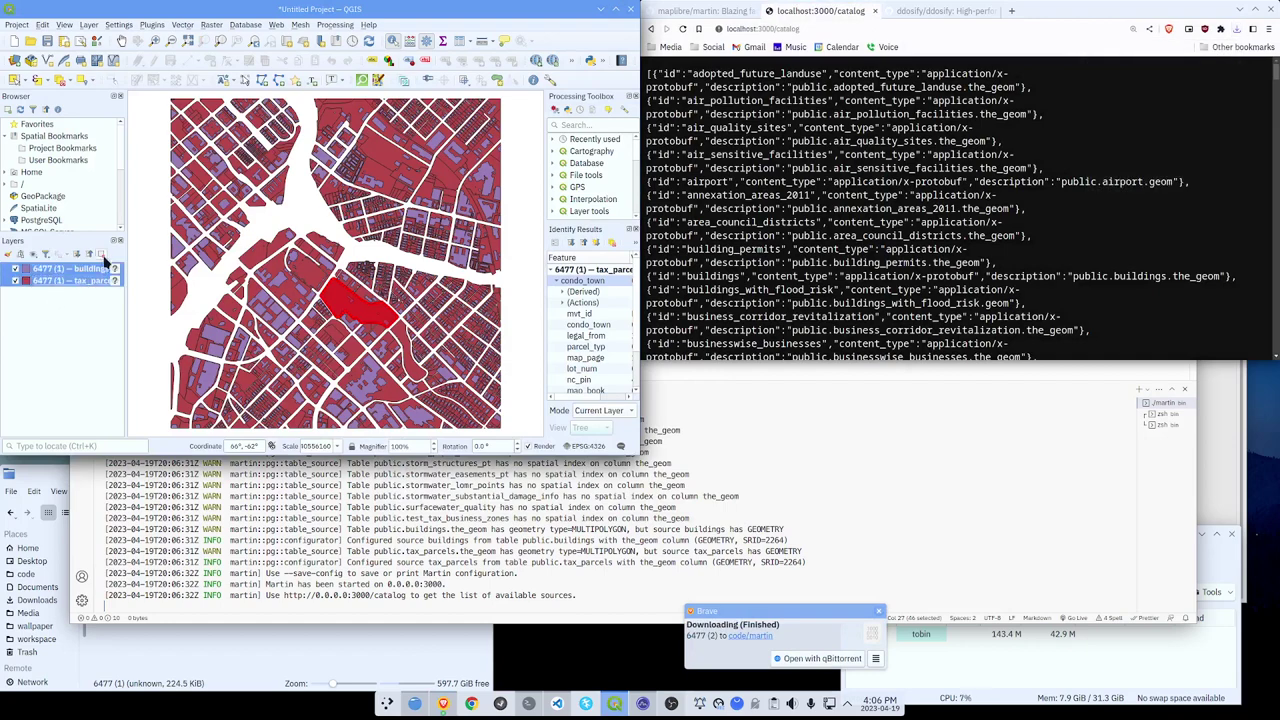
pyautogui.click(107, 255)
pyautogui.click(312, 231)
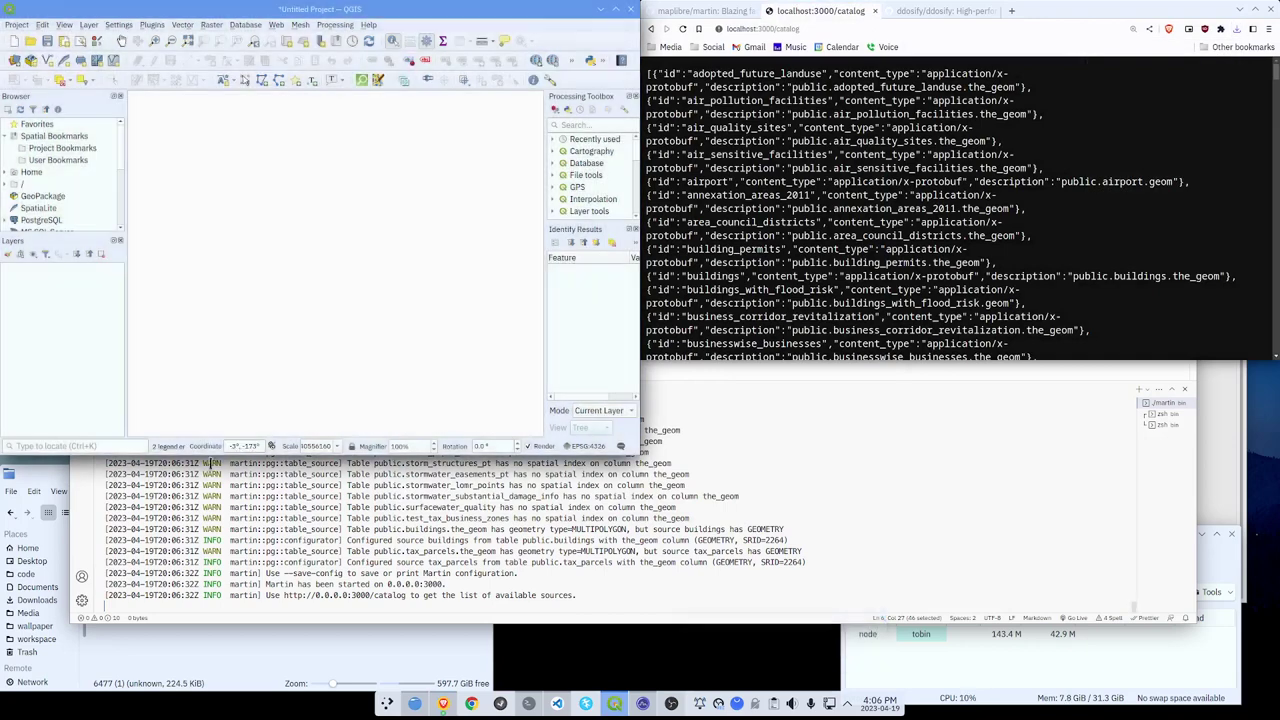
# Drag 6477 (2) from Dolphin into QGIS and identify one parcel's attributes.
pyautogui.click(203, 676)
pyautogui.moveTo(351, 587); pyautogui.dragTo(89, 403)
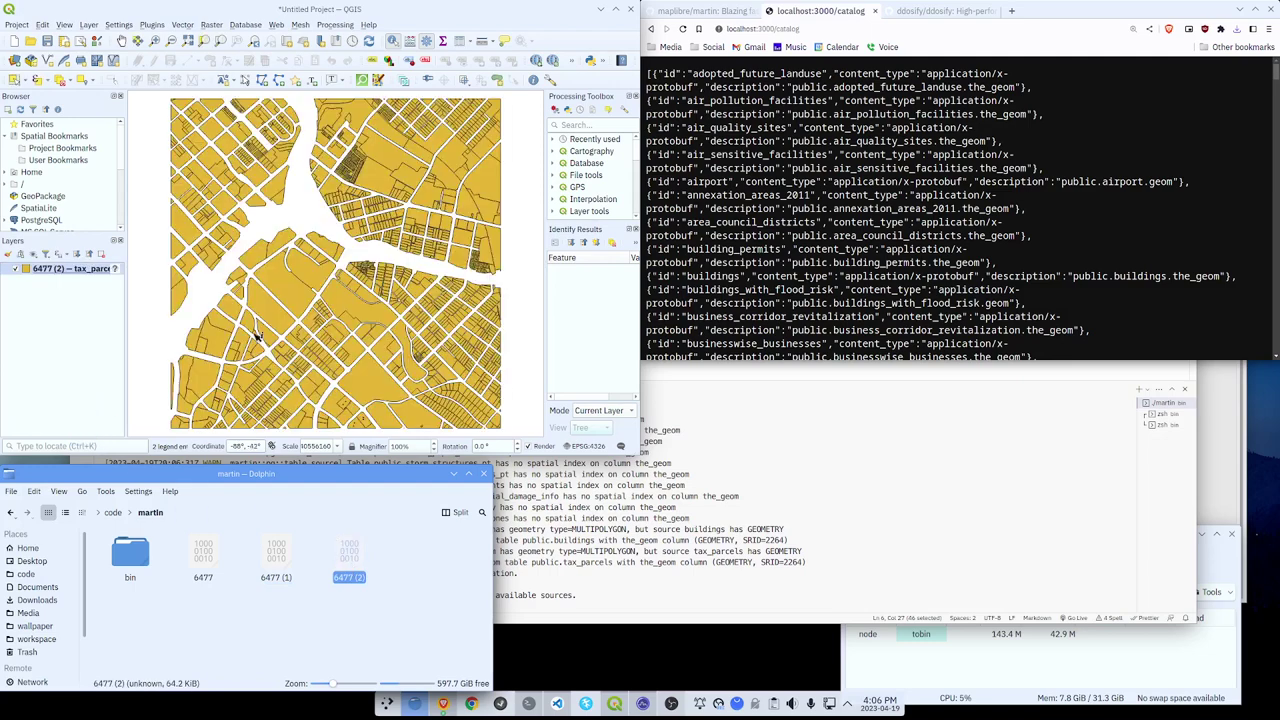
pyautogui.click(298, 298)
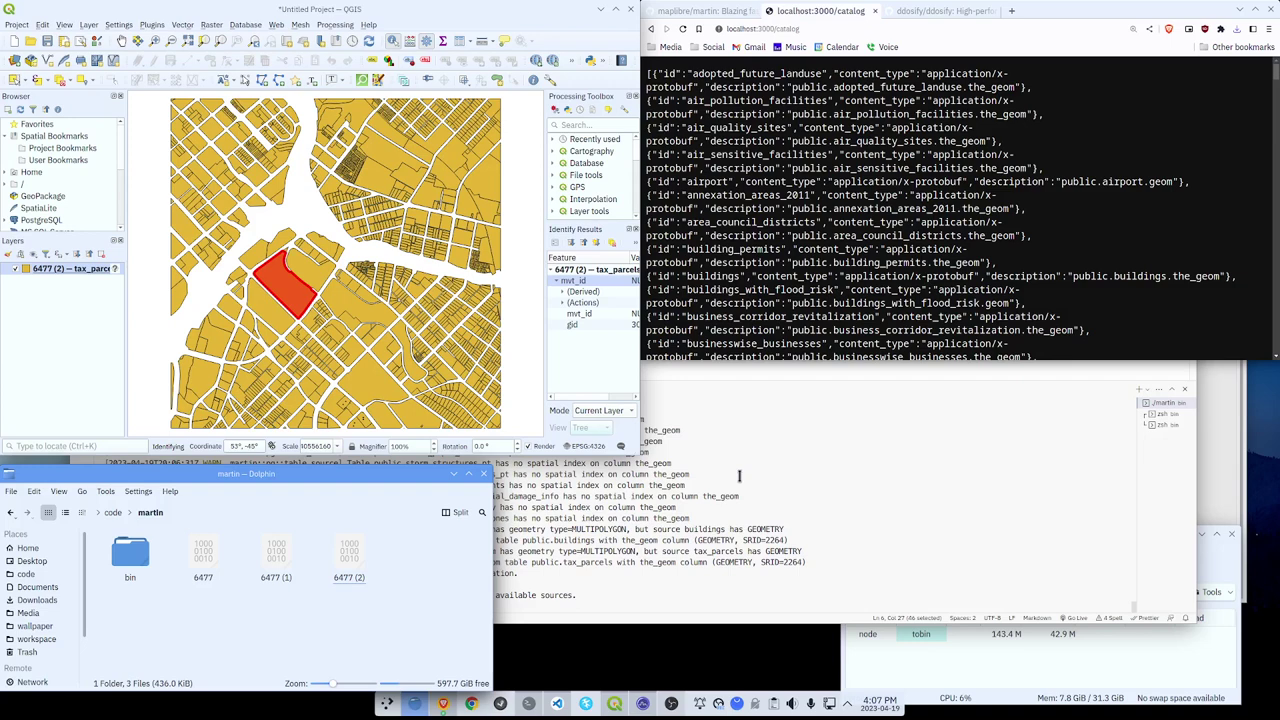
# Clear the URL selection in the notes and stop the mbtiles tile server in Konsole.
pyautogui.click(787, 456)
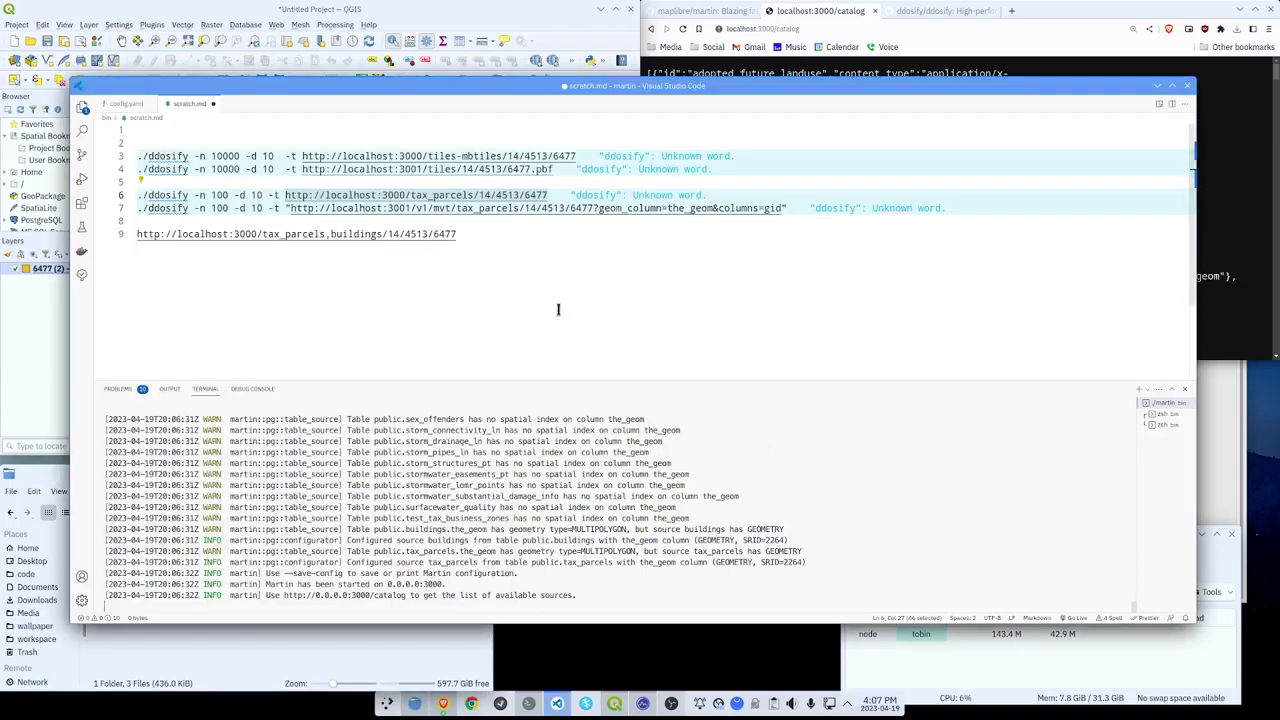
pyautogui.click(487, 233)
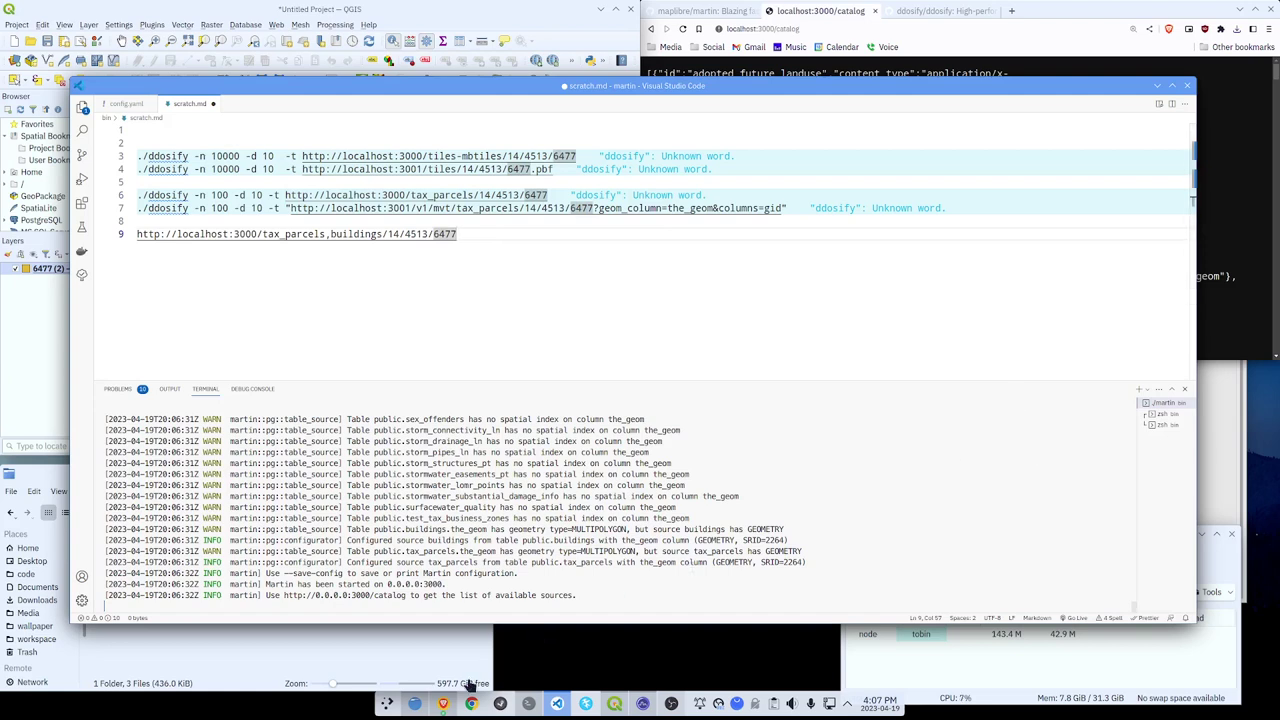
pyautogui.click(527, 706)
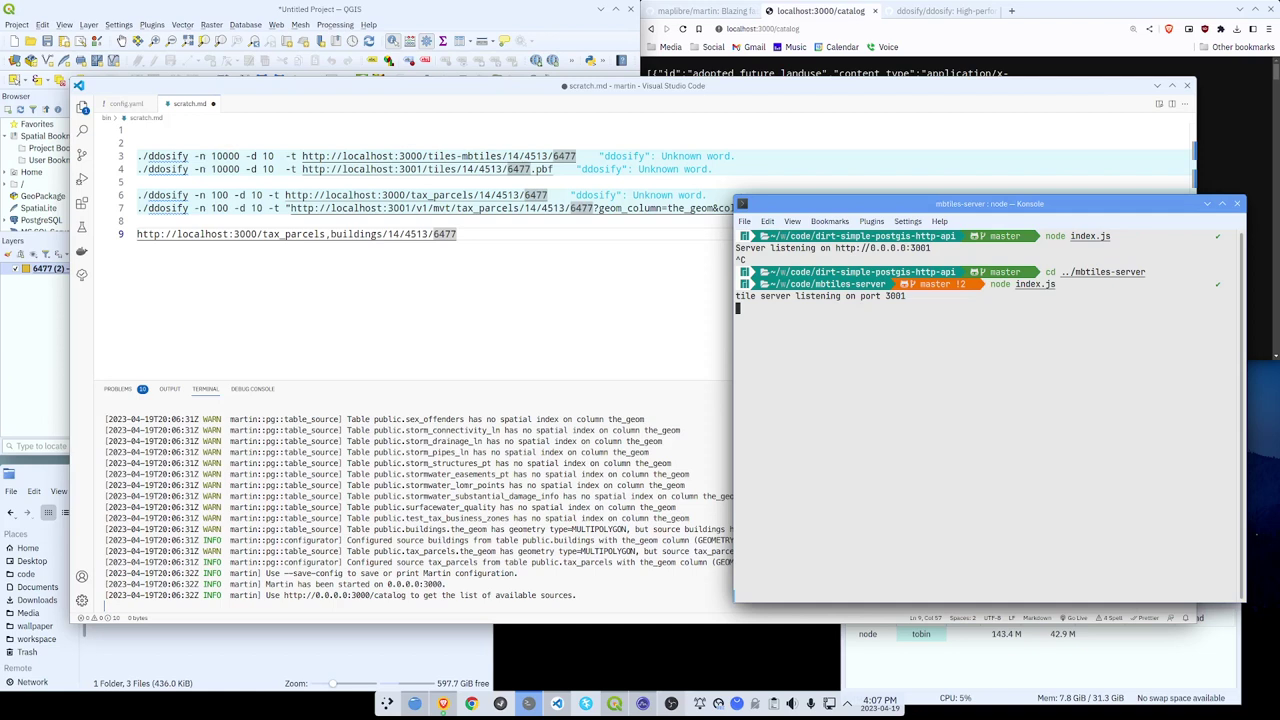
pyautogui.hotkey('ctrl', 'c')
# Change to ../dirt-simple-postgis-http-api and start it with node index.js on port 3001.
pyautogui.write('cd ../di')
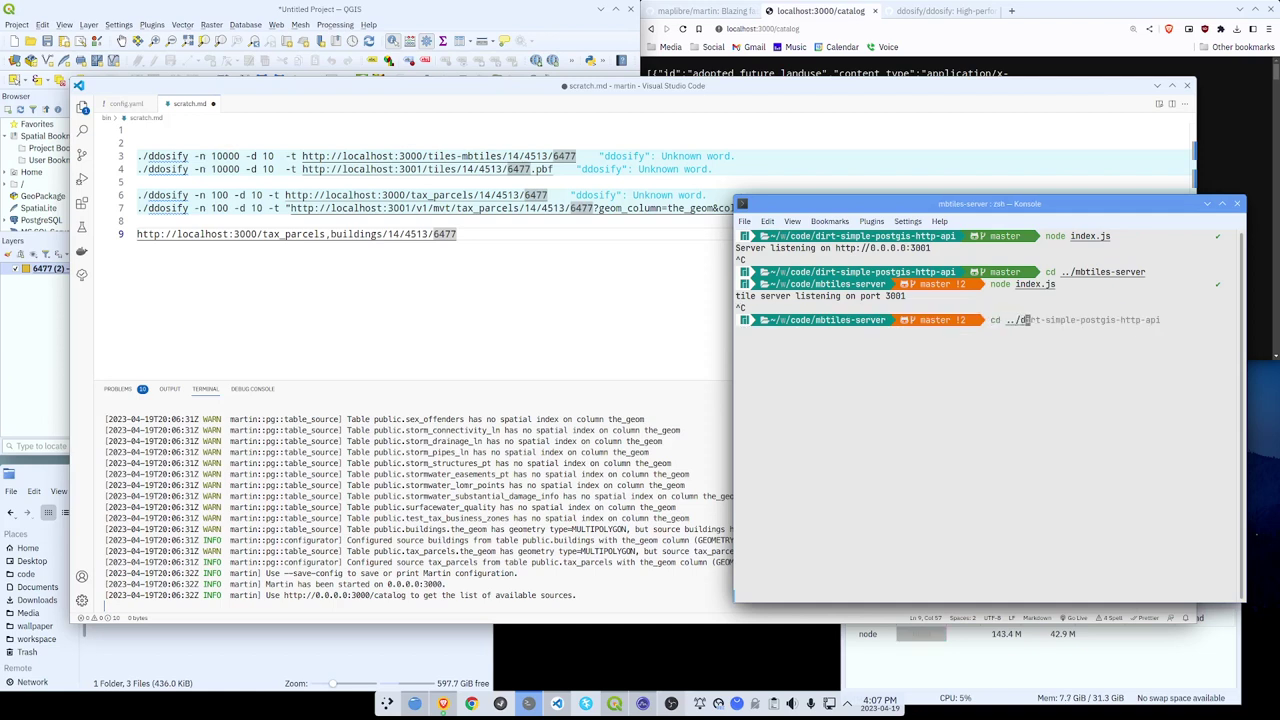
pyautogui.press('Right')
pyautogui.press('Return')
pyautogui.write('n')
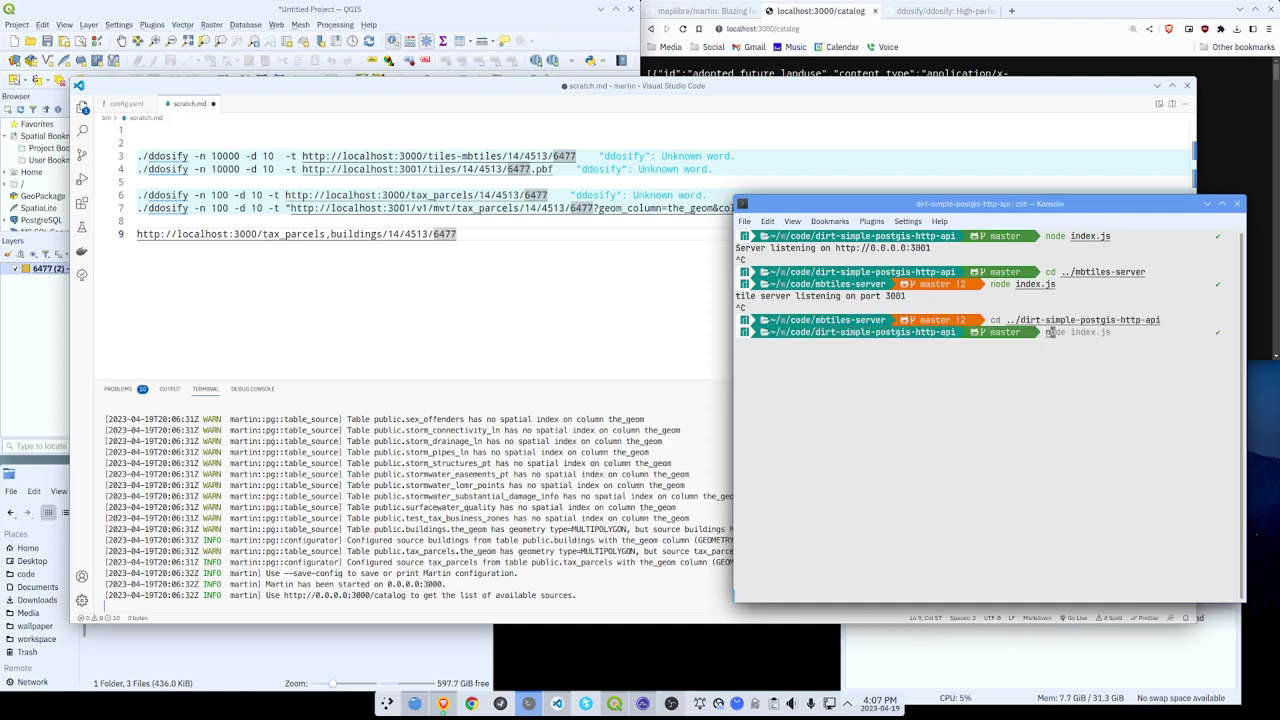
pyautogui.press('Right')
pyautogui.press('Return')
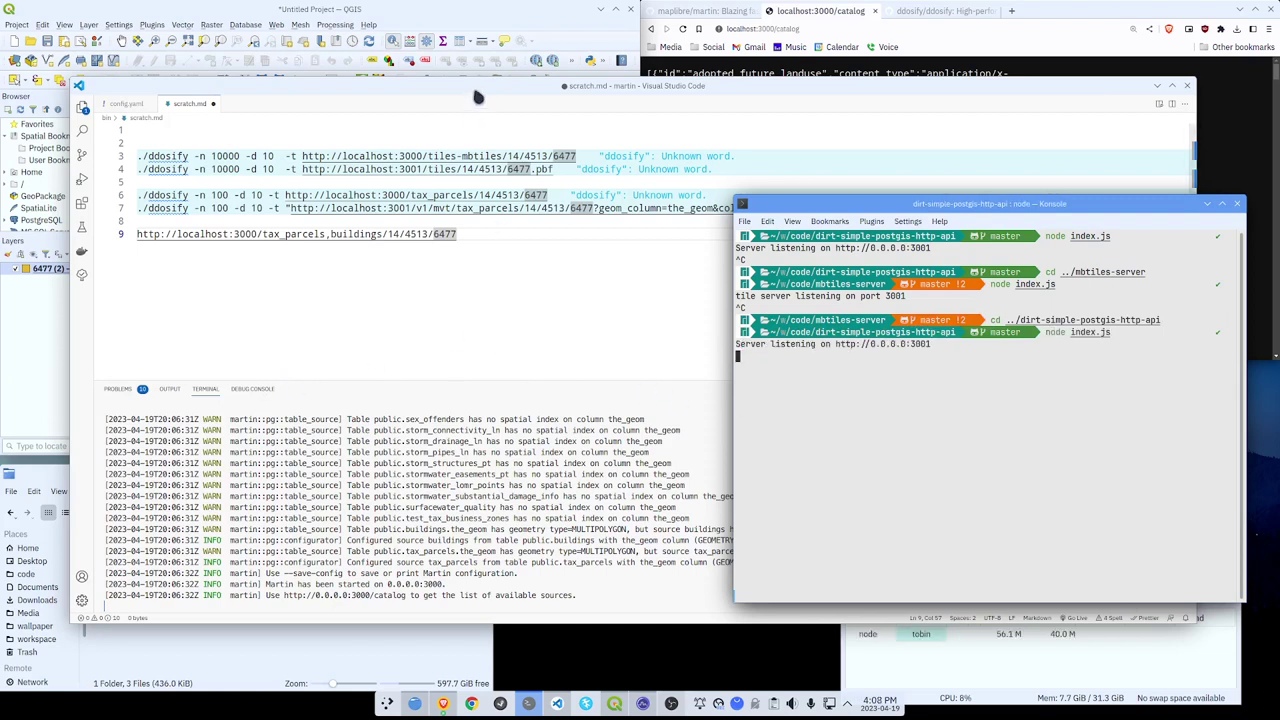
pyautogui.click(515, 265)
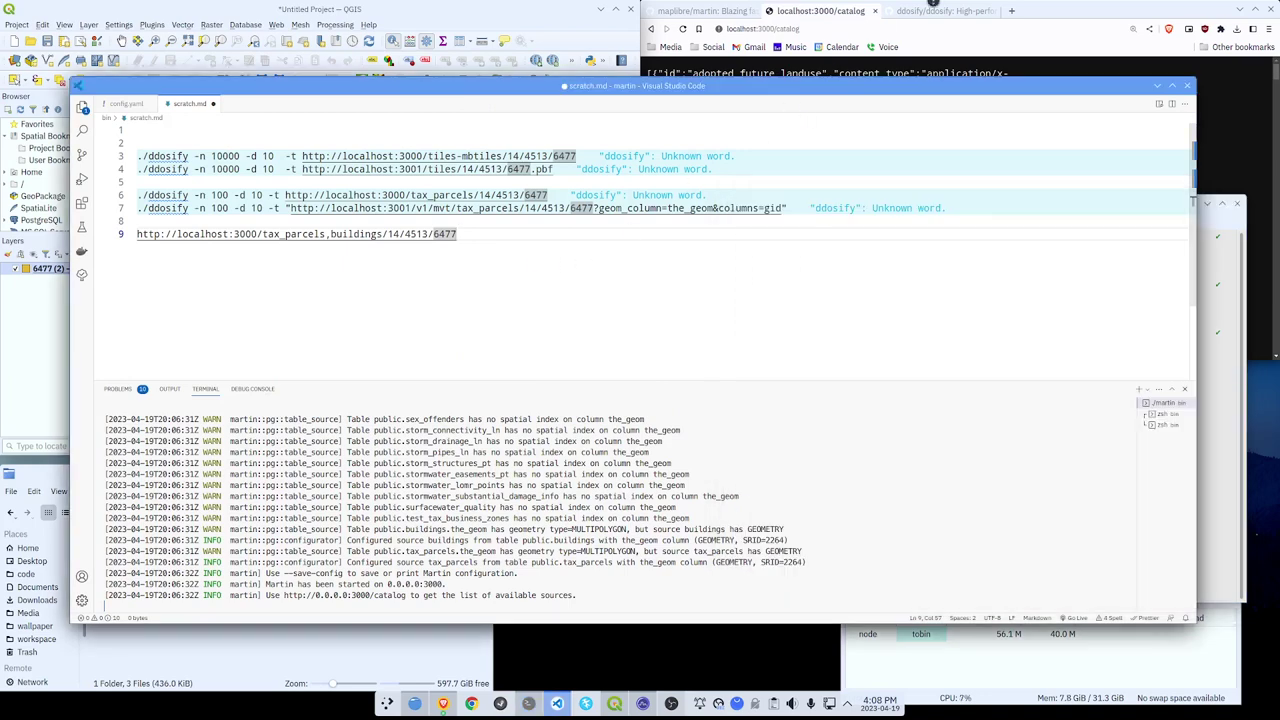
# Look over the ddosify page and the Martin catalog page in the browser.
pyautogui.click(942, 12)
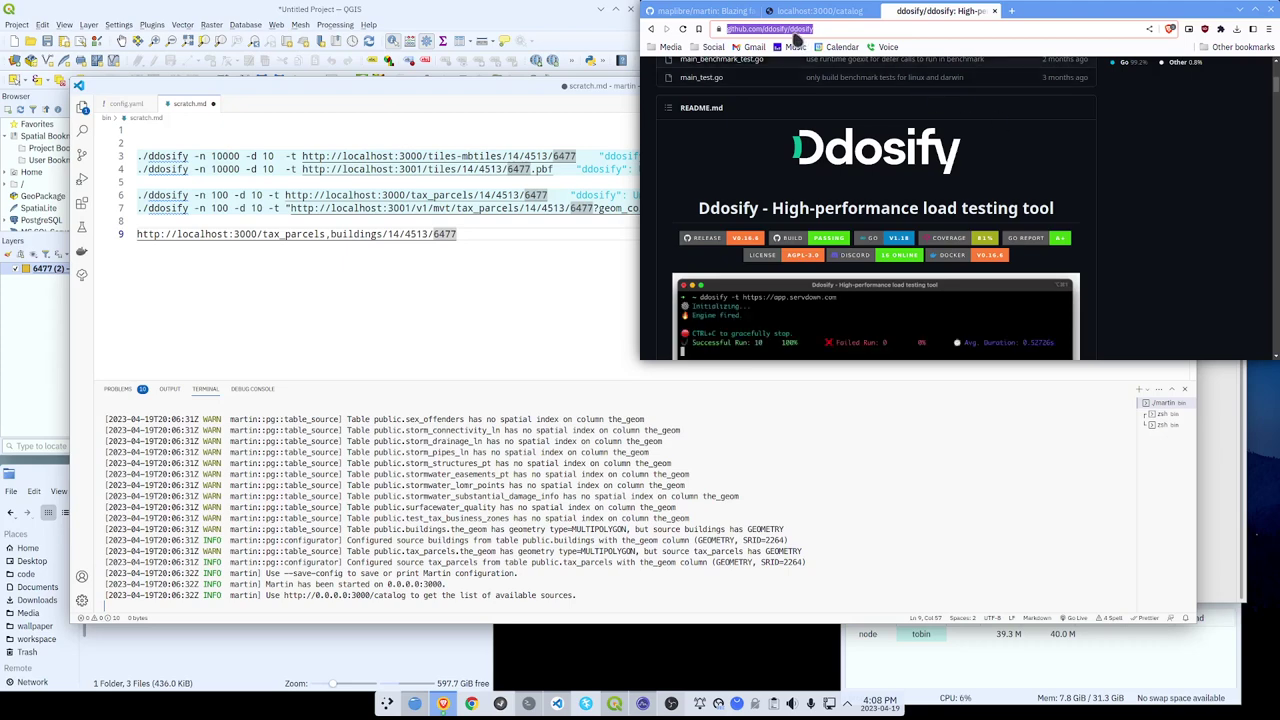
pyautogui.click(797, 13)
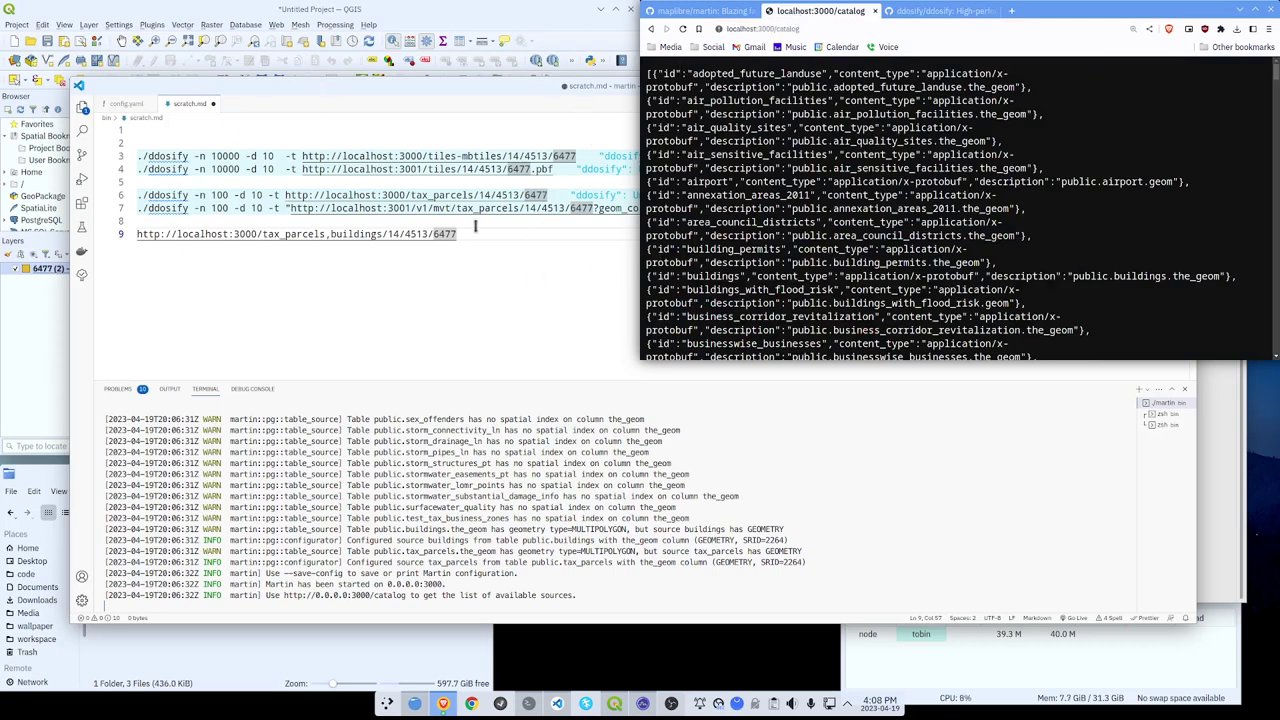
pyautogui.click(559, 290)
# Change line 6's ddosify request count from -n 100 to -n 200 and select the line.
pyautogui.click(551, 195)
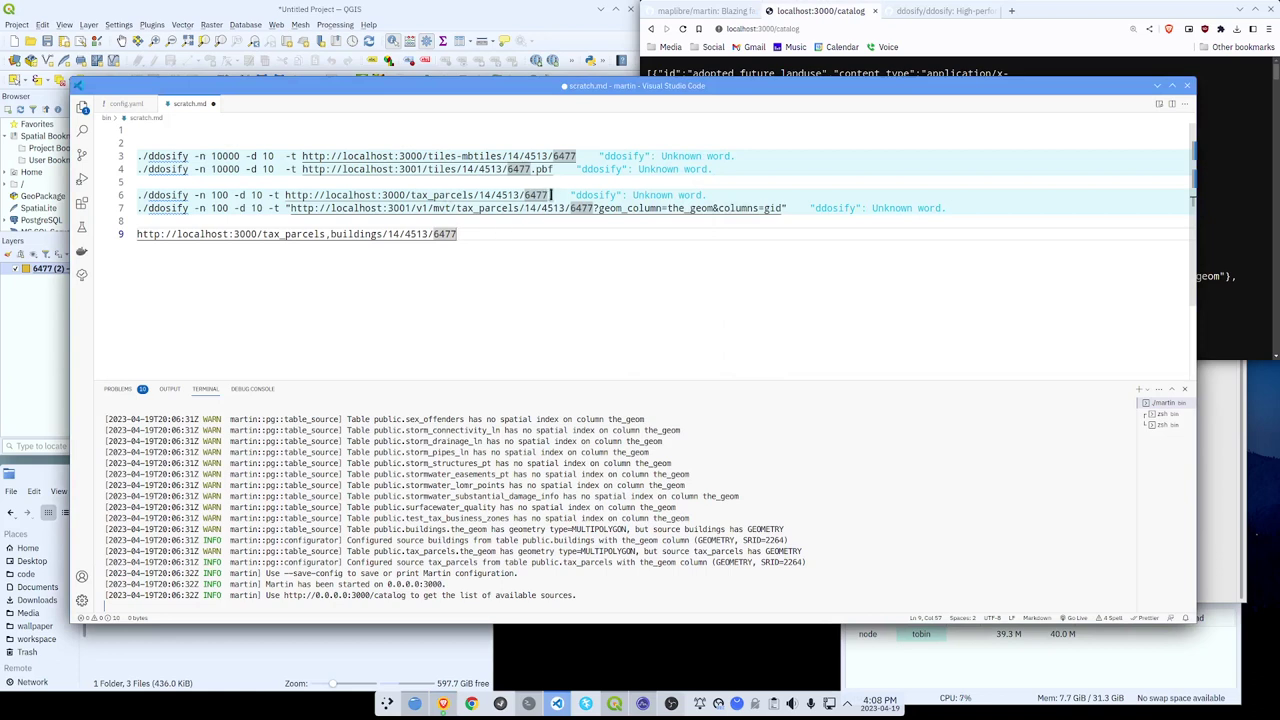
pyautogui.moveTo(551, 195); pyautogui.dragTo(137, 197)
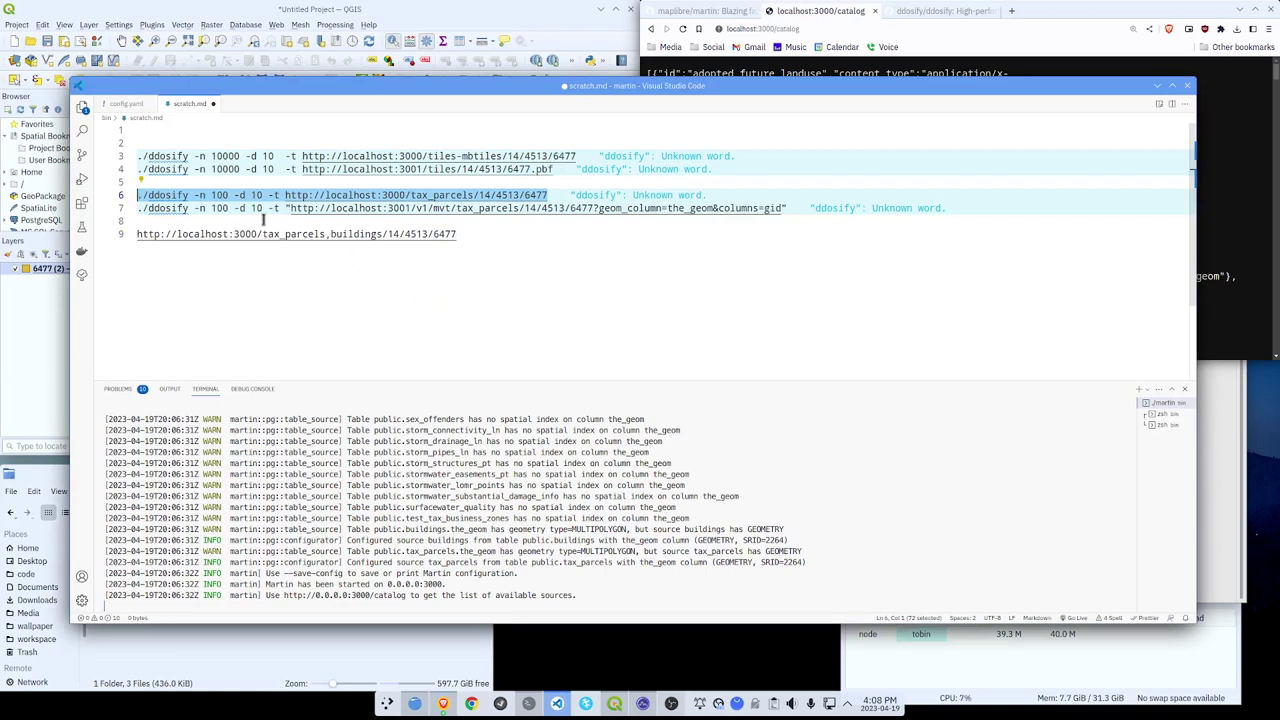
pyautogui.click(213, 196)
pyautogui.press('BackSpace')
pyautogui.write('2')
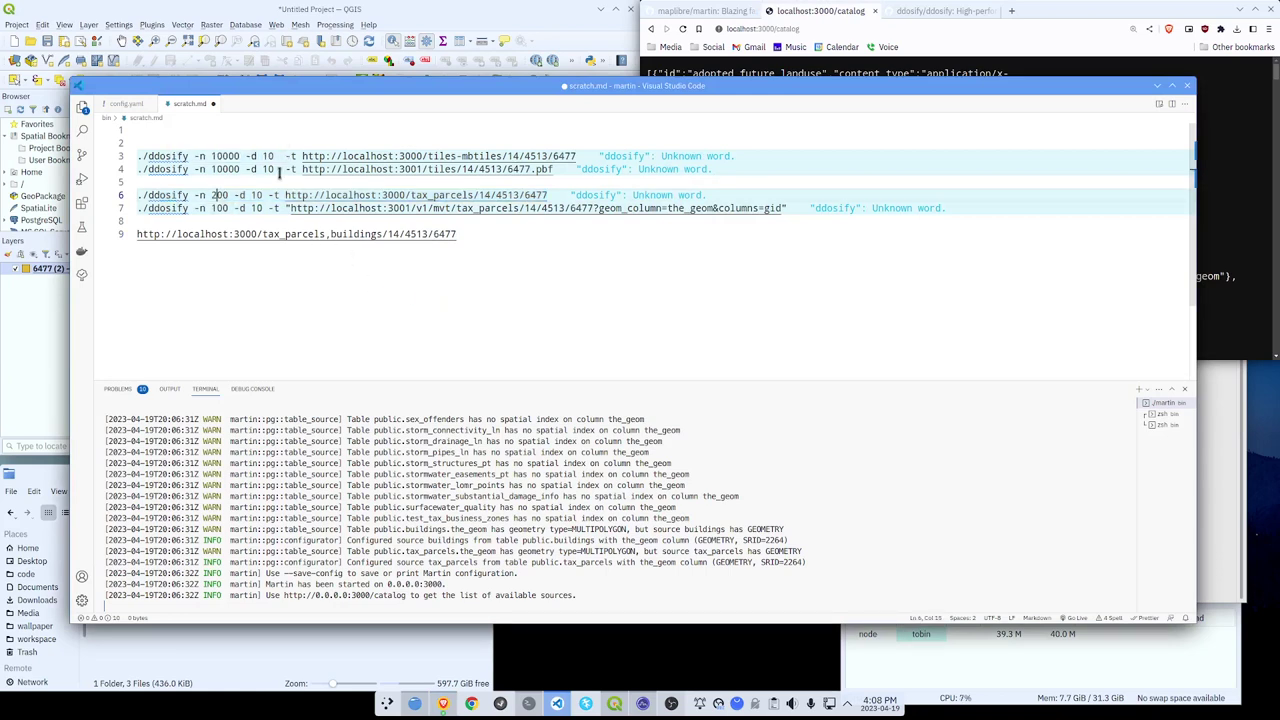
pyautogui.moveTo(552, 195); pyautogui.dragTo(137, 195)
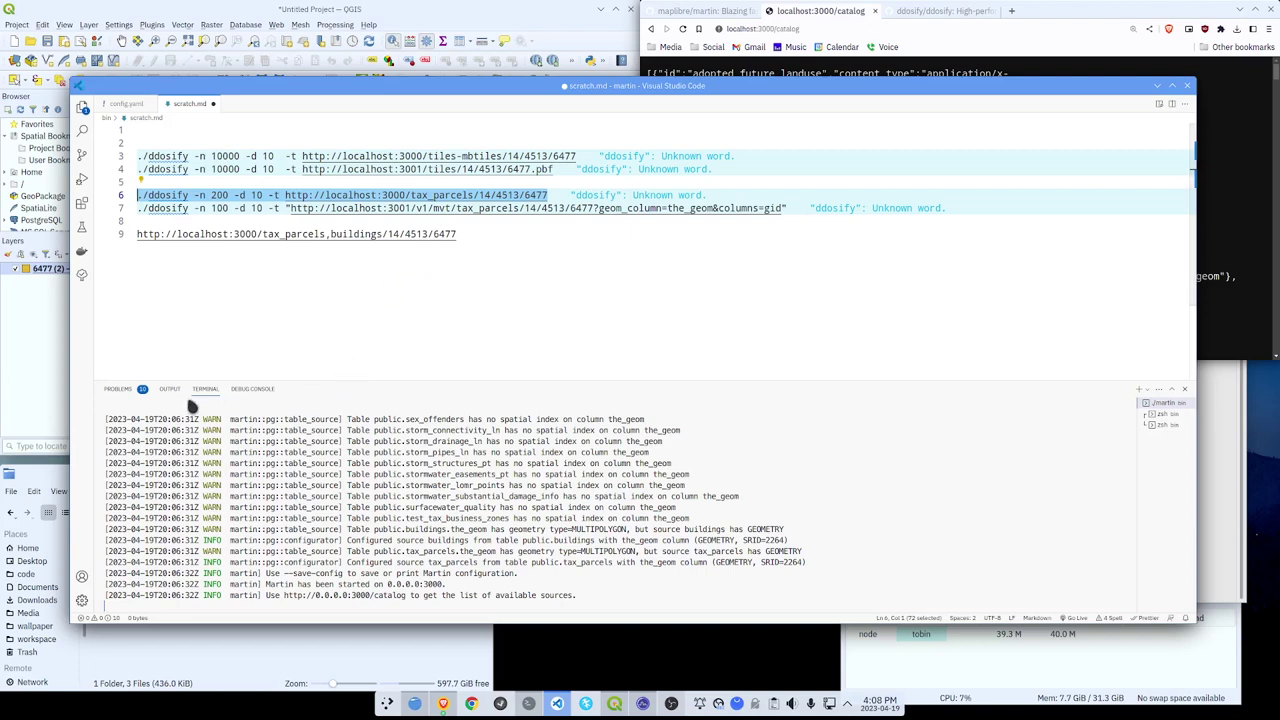
# Run line 6's 200-request ddosify test on Martin in the left shell, watching martin in System Monitor.
pyautogui.click(1162, 413)
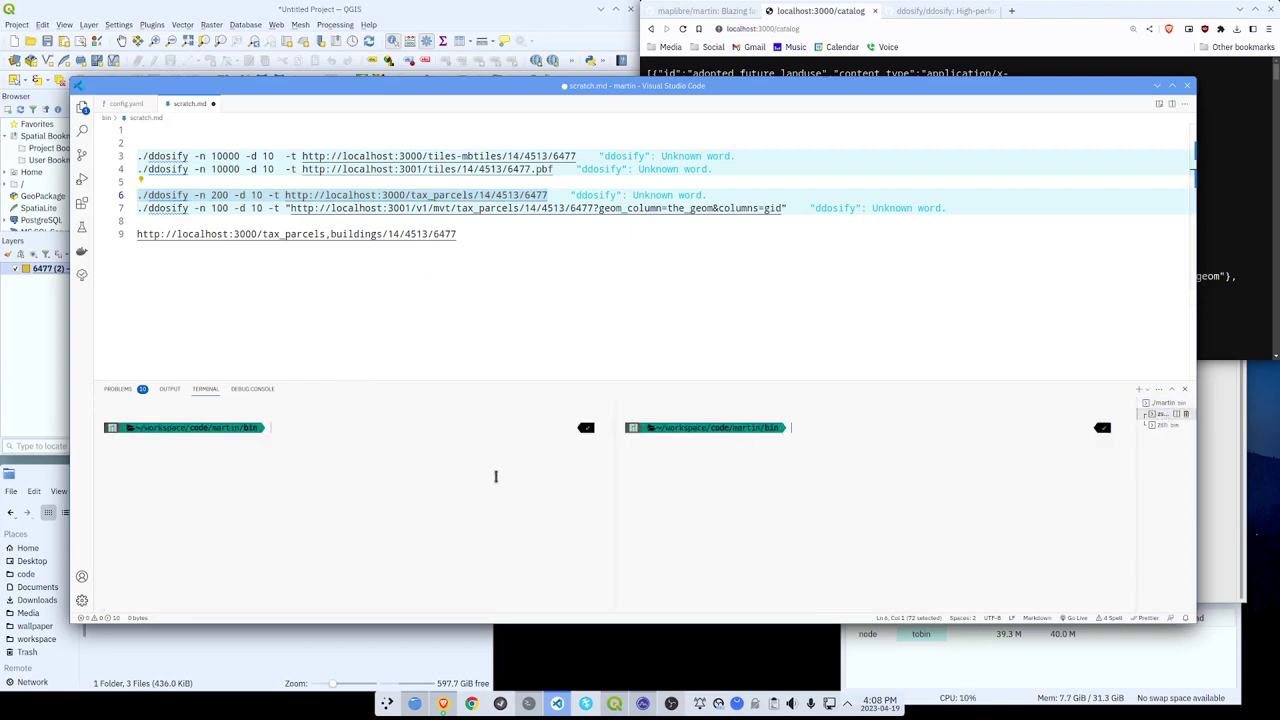
pyautogui.hotkey('ctrl', 'shift', 'v')
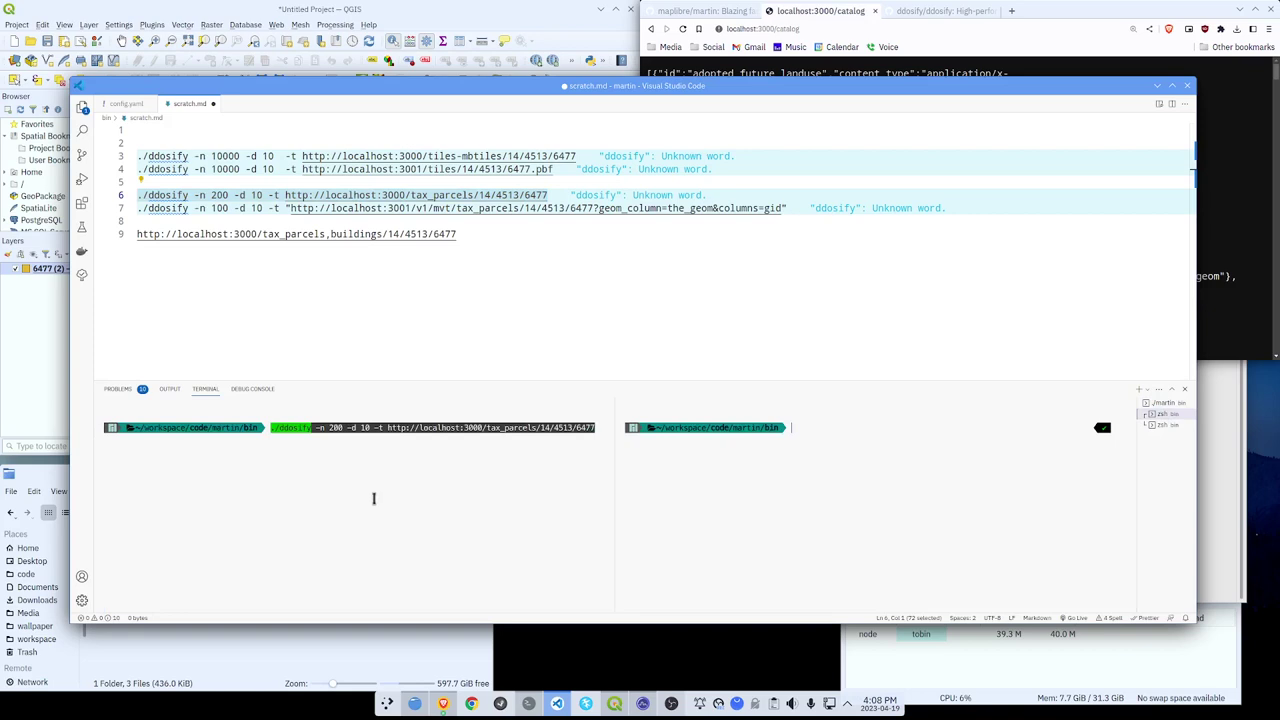
pyautogui.click(978, 664)
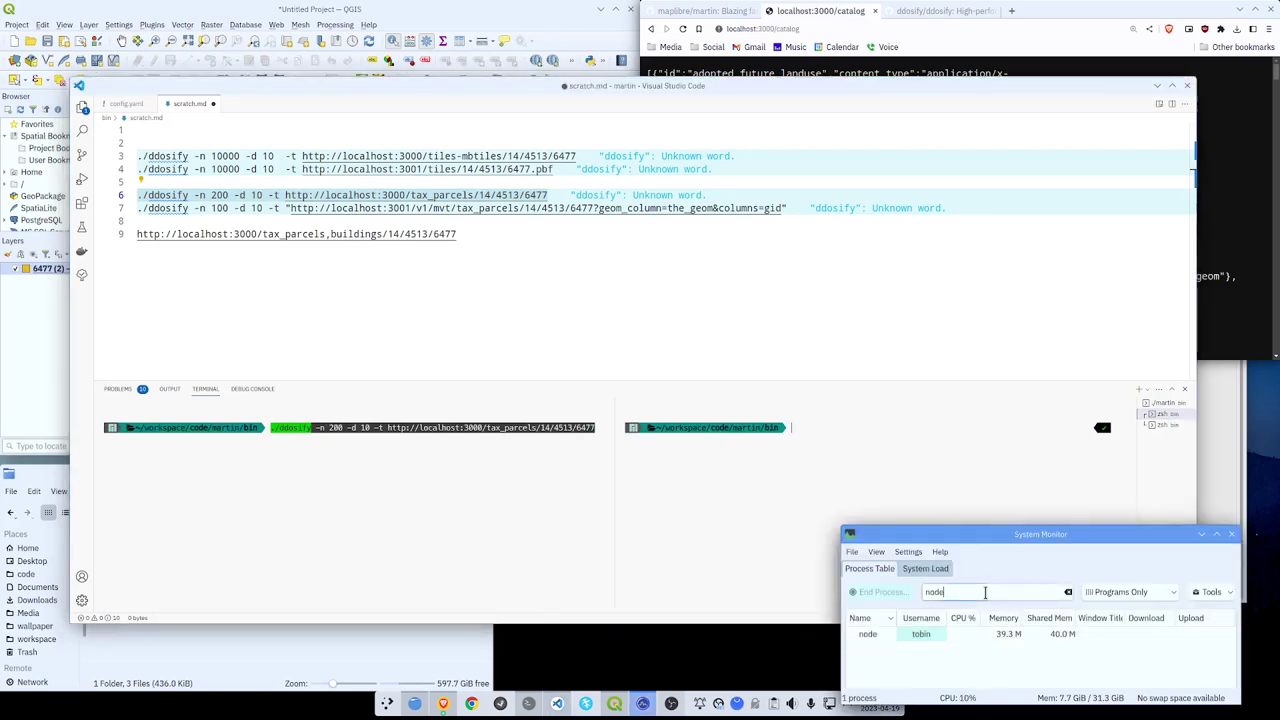
pyautogui.write('martin')
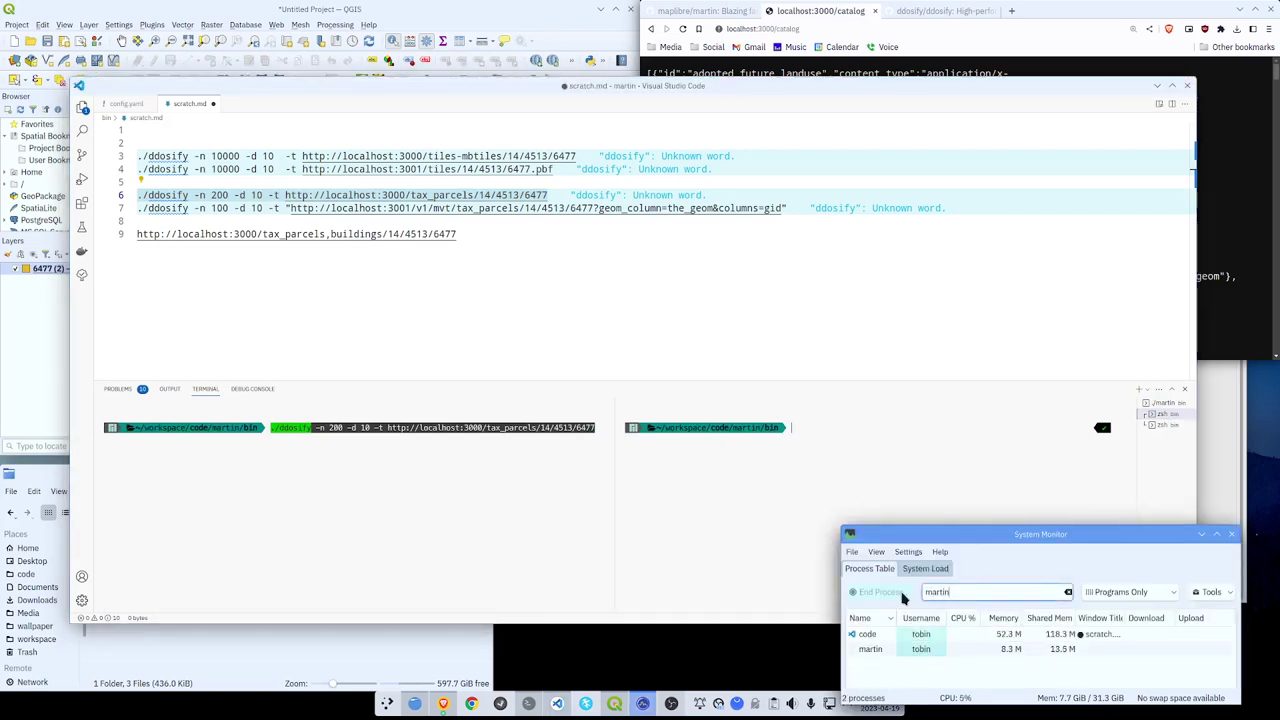
pyautogui.click(879, 651)
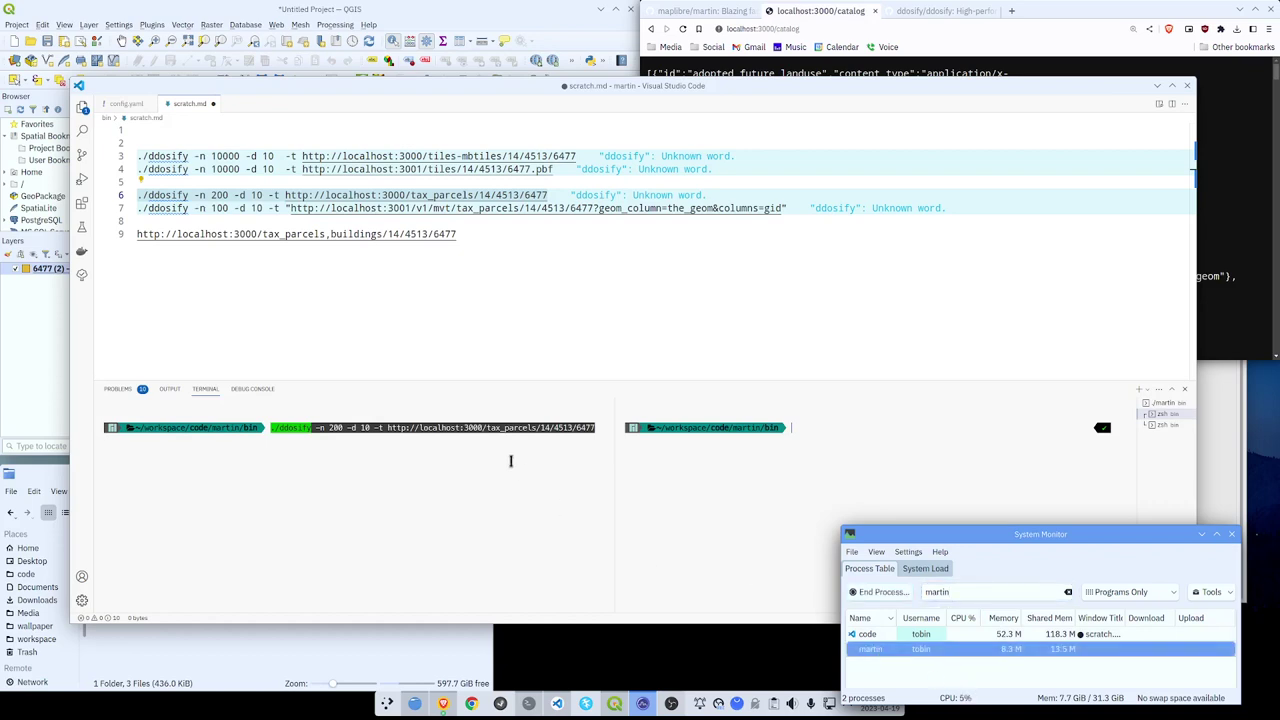
pyautogui.click(508, 466)
pyautogui.press('Return')
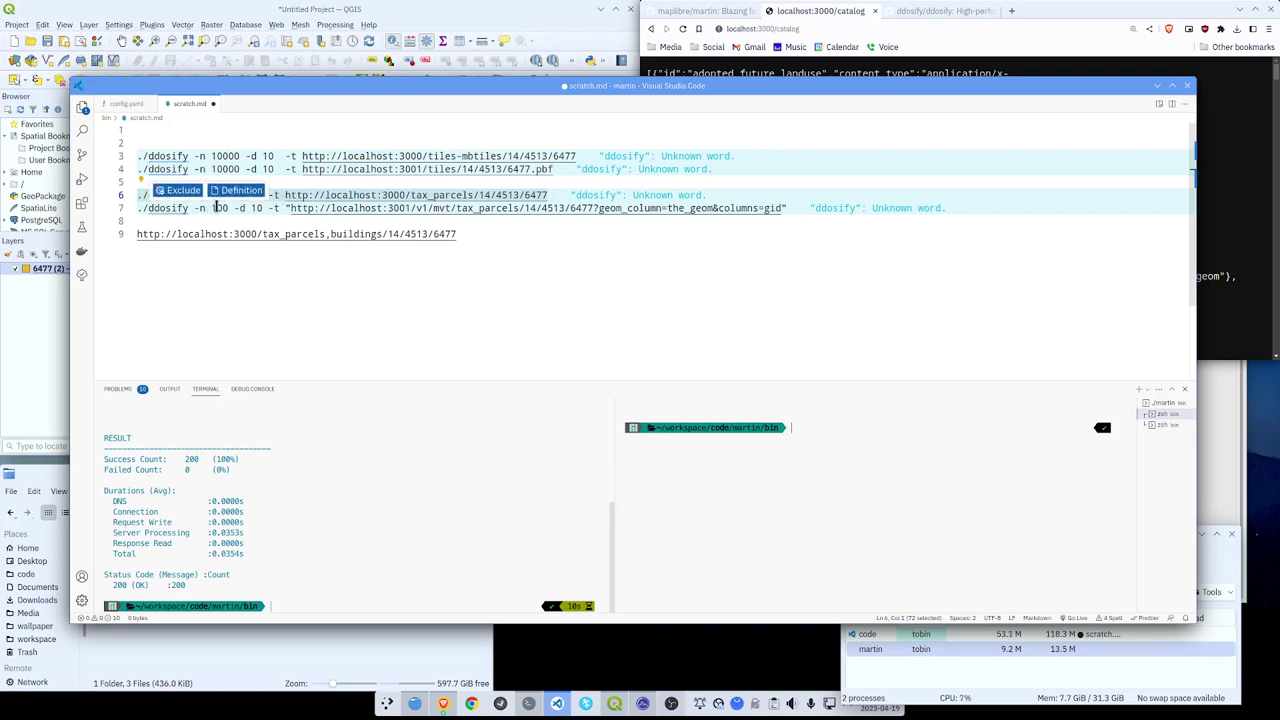
pyautogui.click(208, 209)
# Change line 7 to -n 200 and paste it into the right shell.
pyautogui.press('Delete')
pyautogui.write('2')
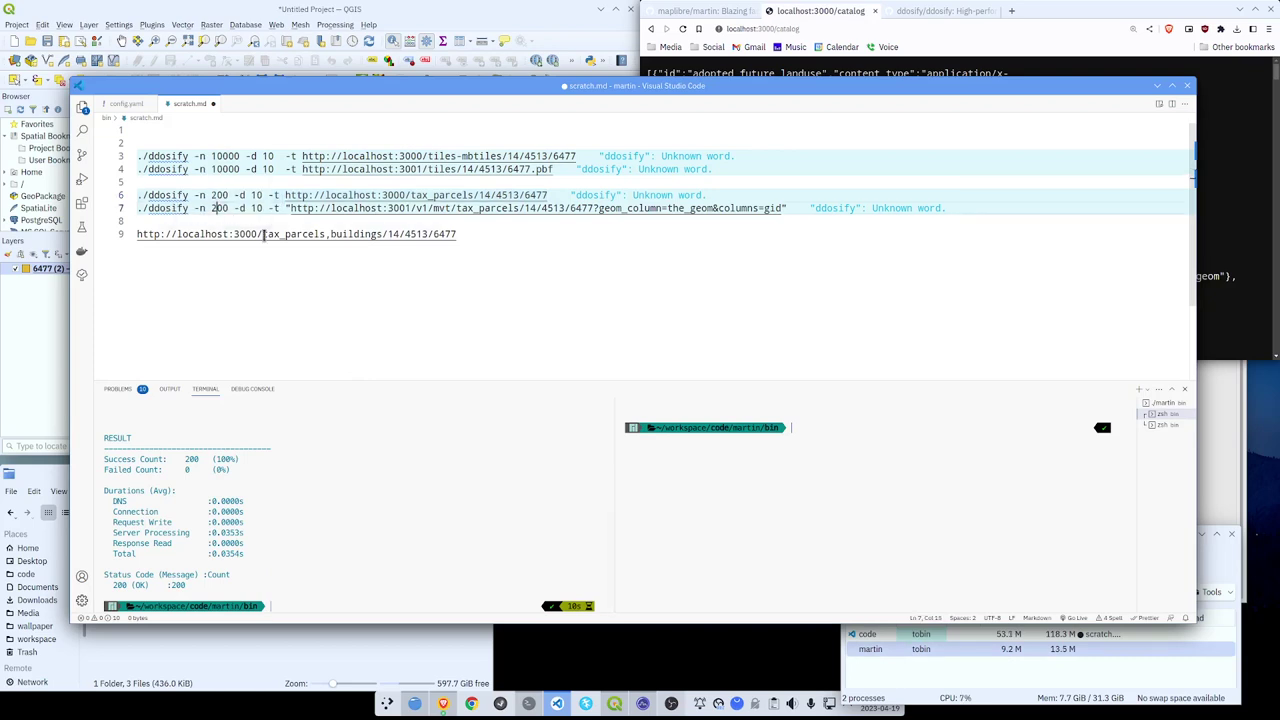
pyautogui.click(789, 209)
pyautogui.hotkey('shift', 'Home')
pyautogui.hotkey('ctrl', 'c')
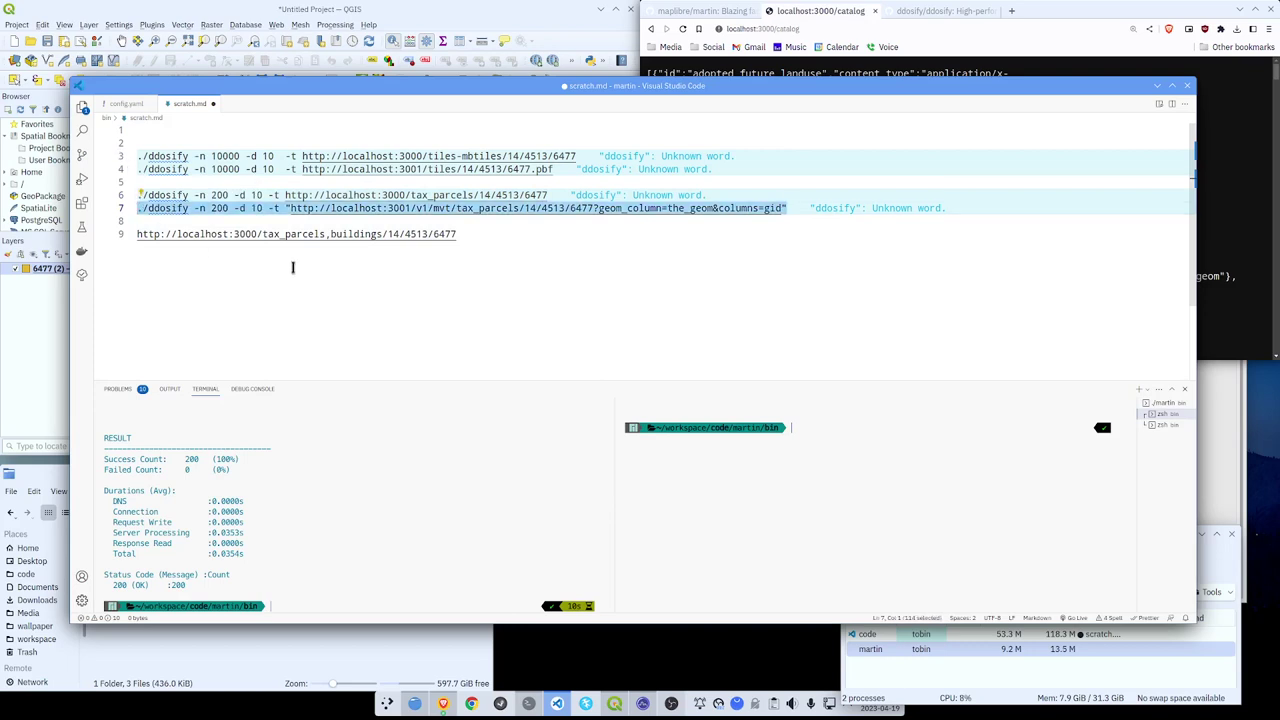
pyautogui.click(865, 479)
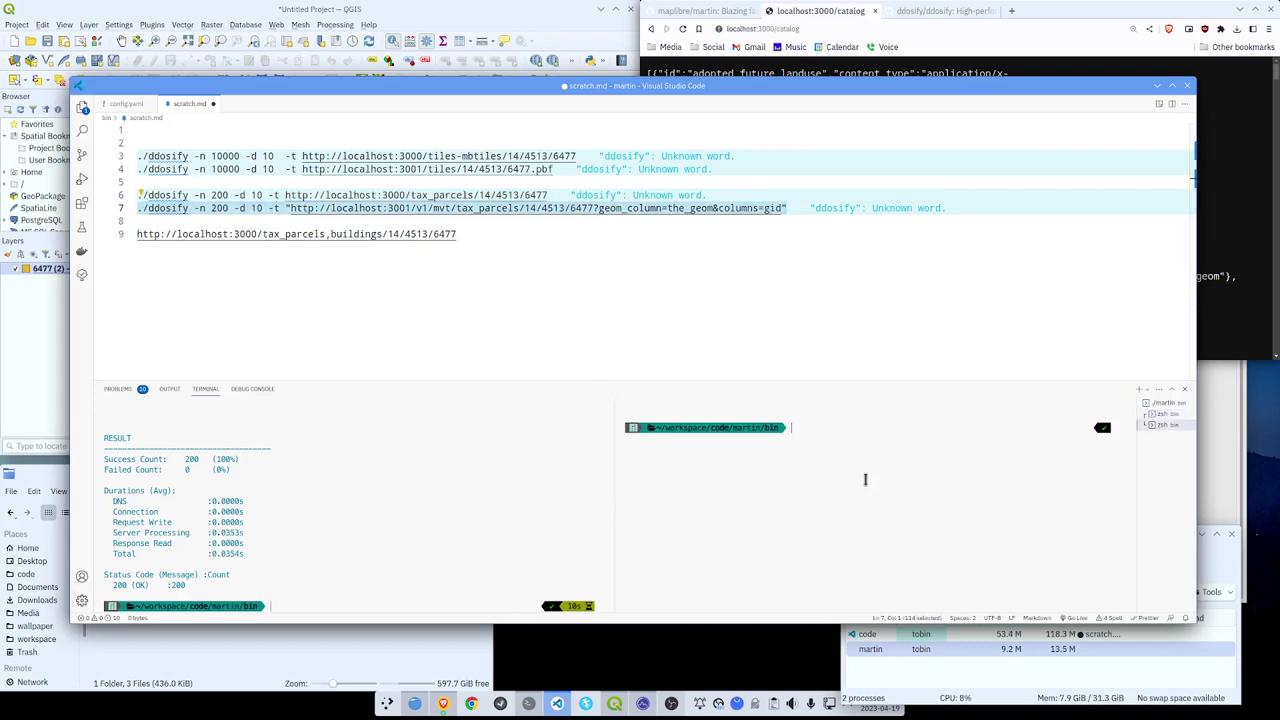
pyautogui.hotkey('ctrl', 'shift', 'v')
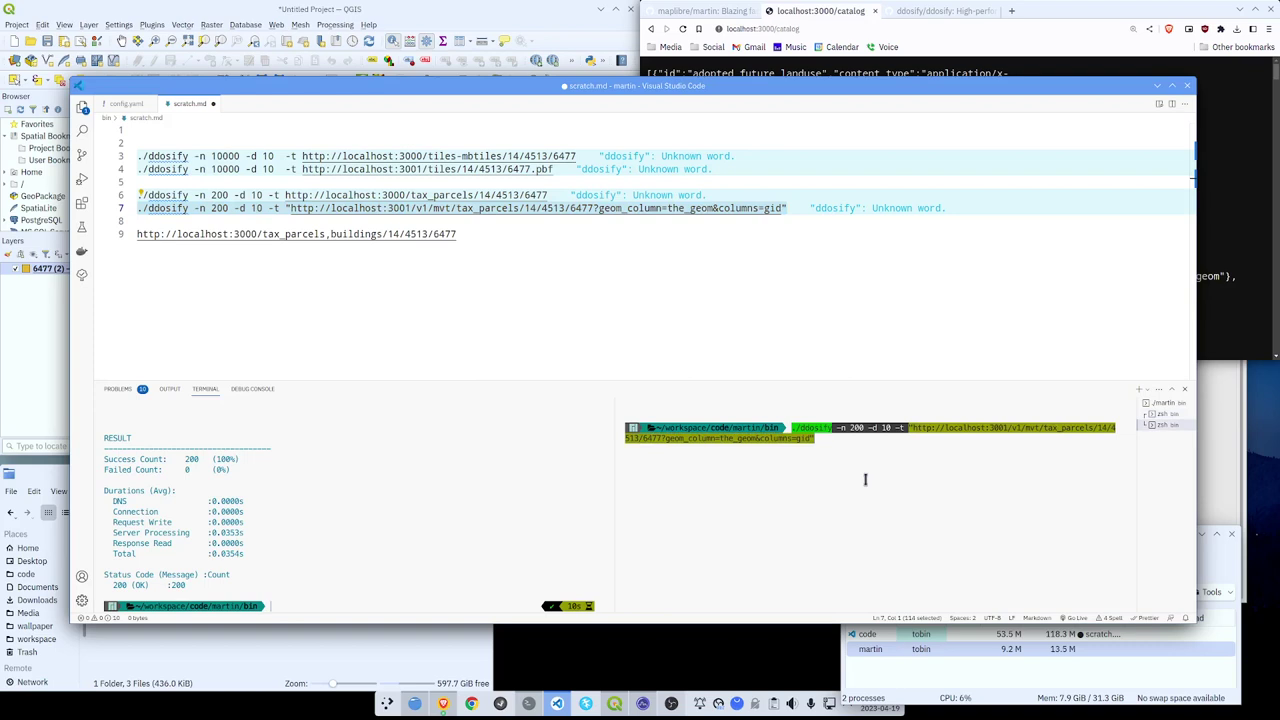
# Watch the node process in System Monitor and run the 200-request test against port 3001.
pyautogui.click(1208, 540)
pyautogui.click(985, 587)
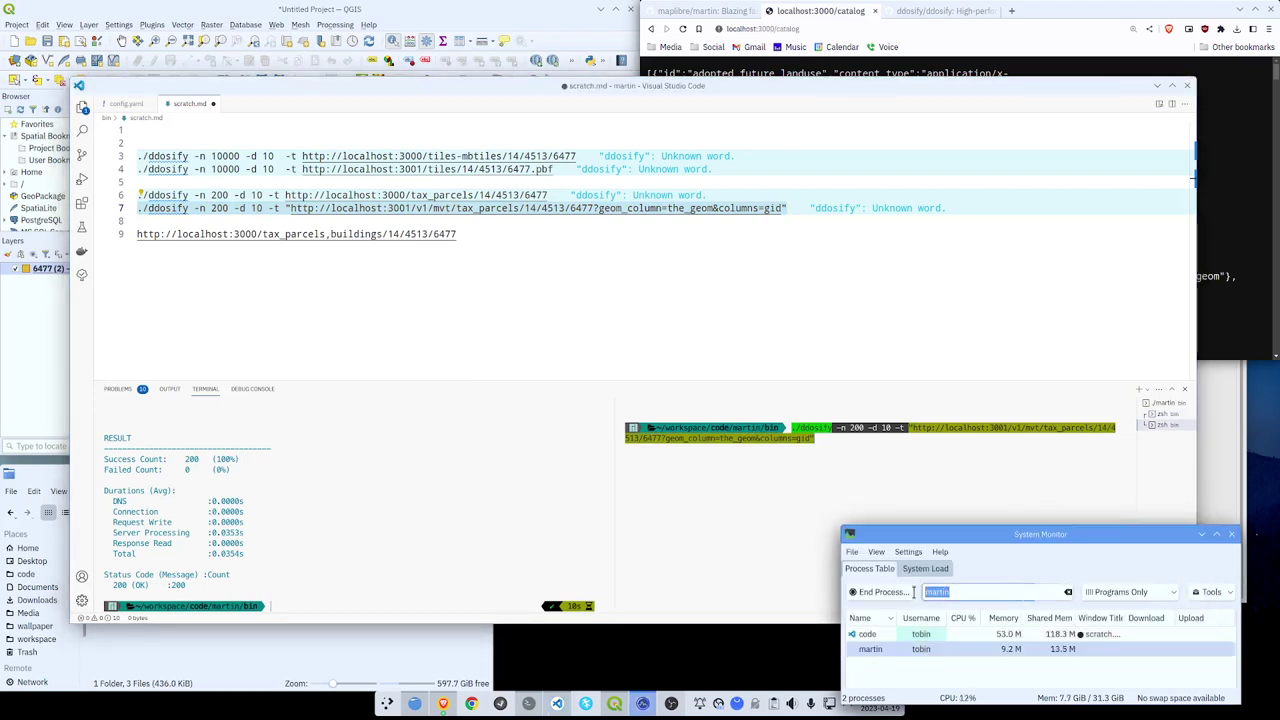
pyautogui.write('node')
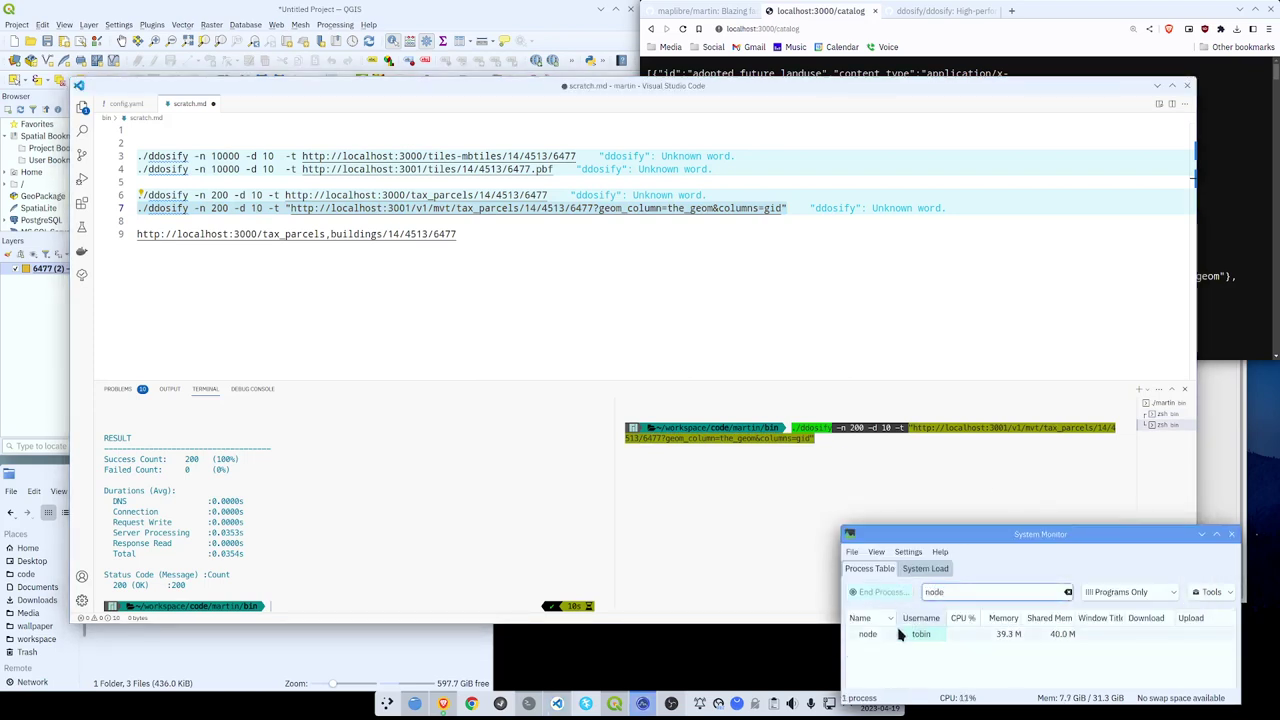
pyautogui.click(871, 636)
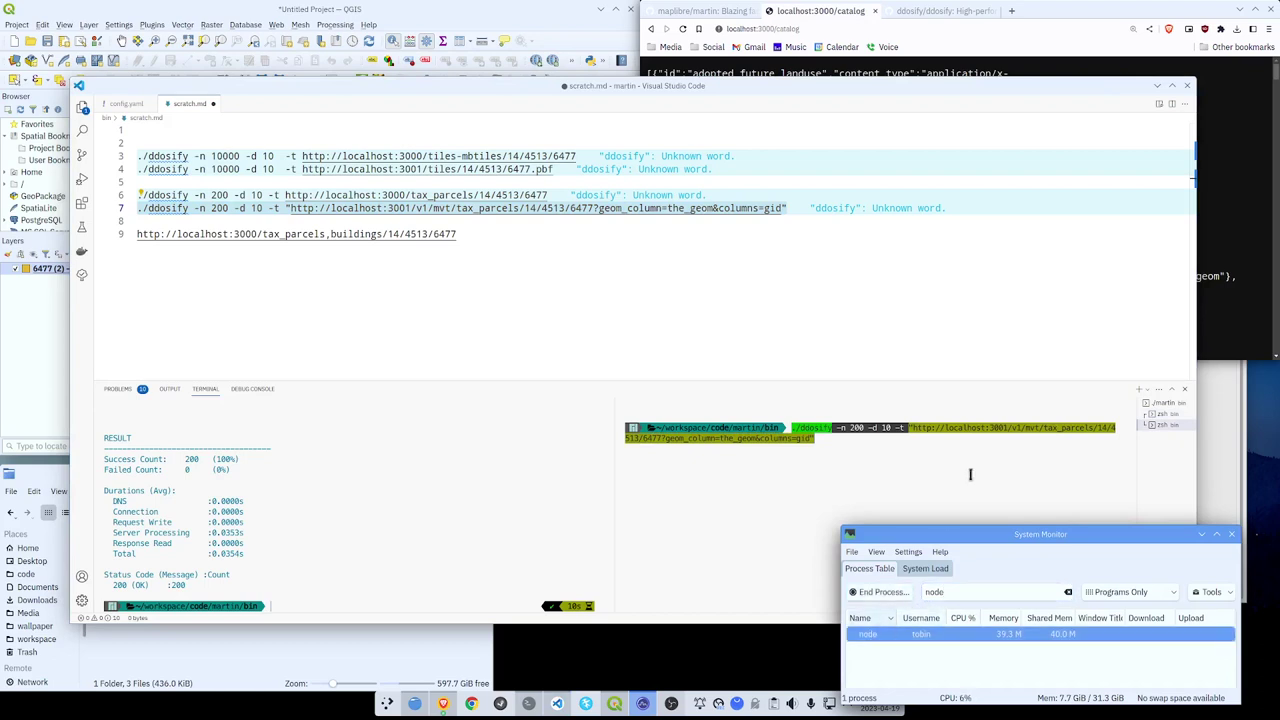
pyautogui.click(897, 459)
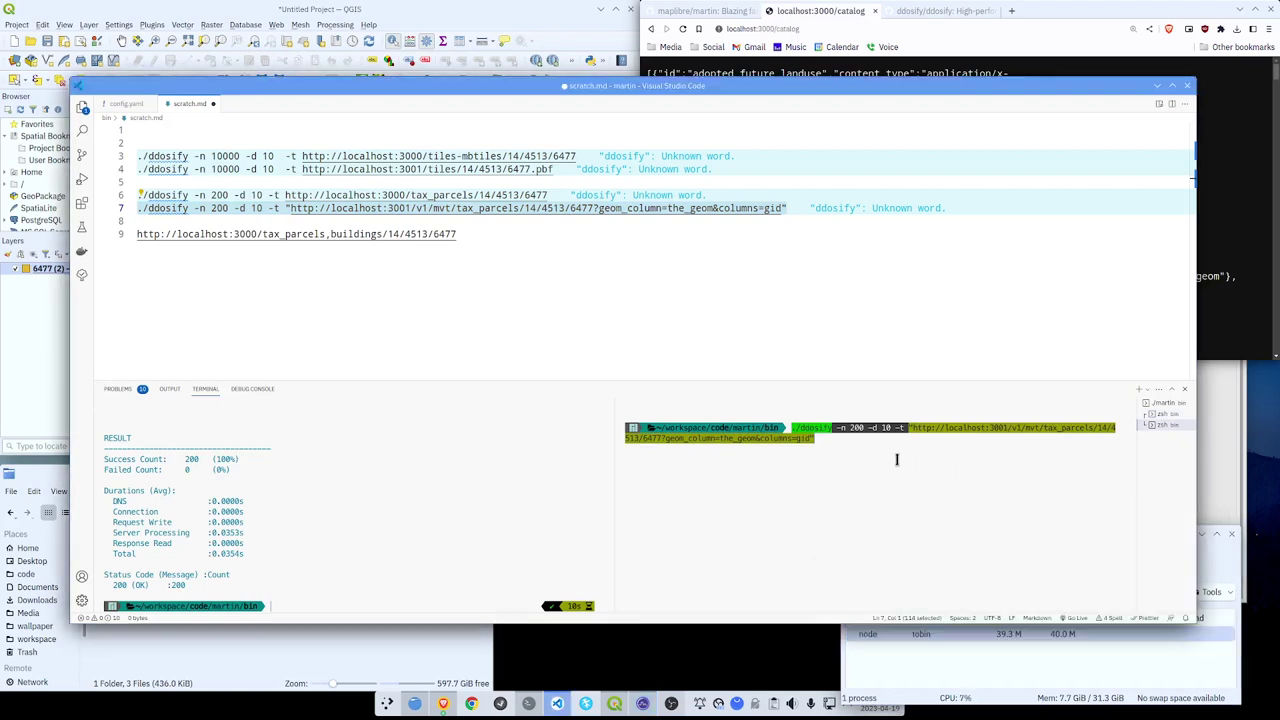
pyautogui.press('Return')
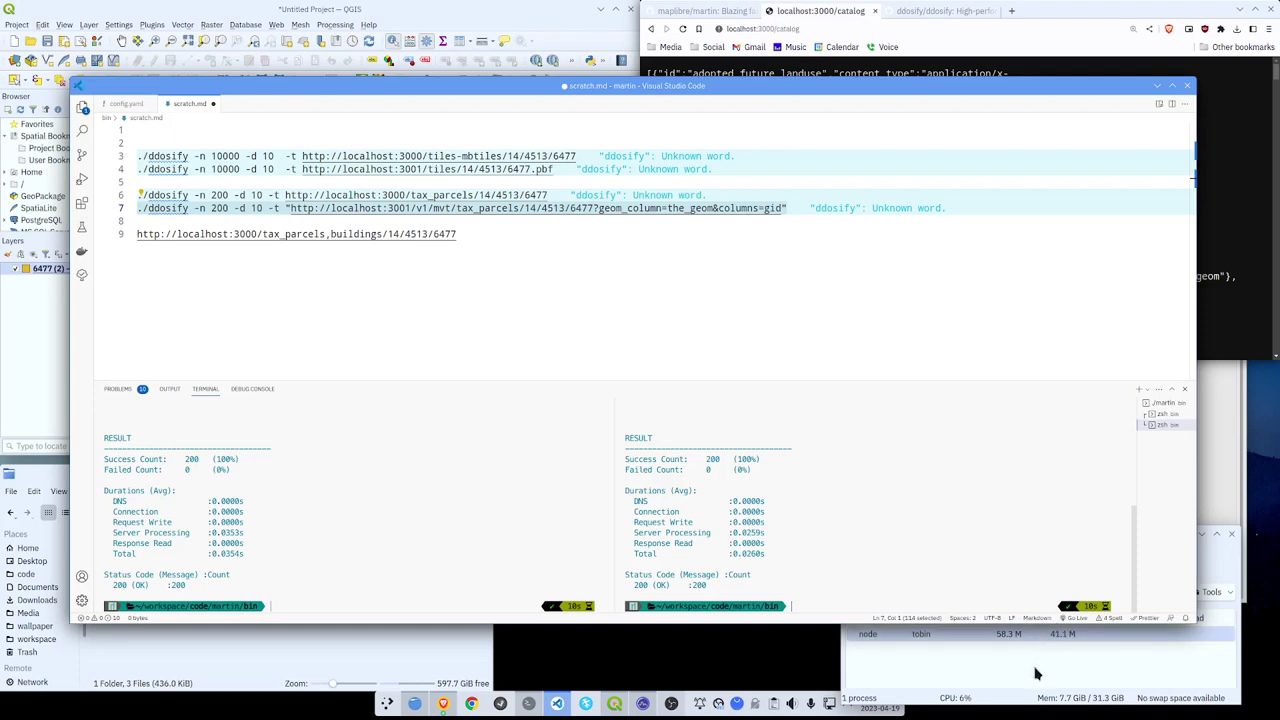
# Check the node process's resource use in System Monitor.
pyautogui.click(1010, 673)
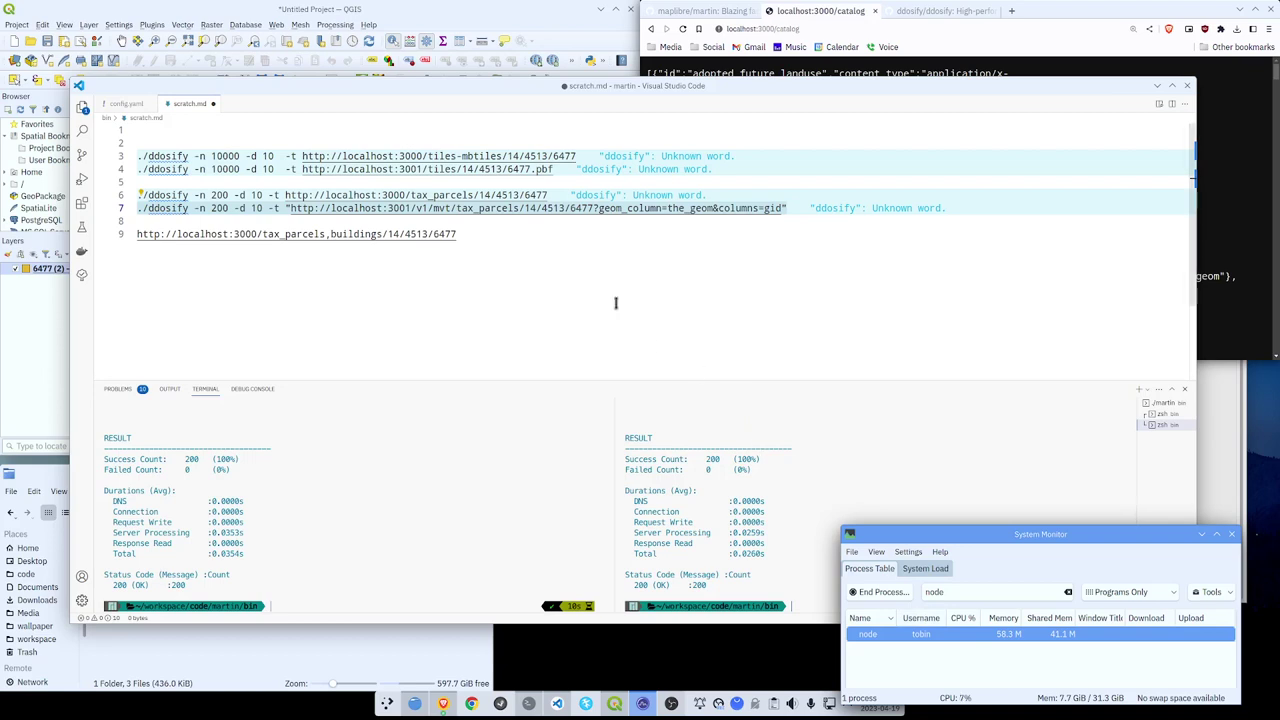
# Review the pmtiles and mbtiles path settings at the end of config.yaml, ending at line 35.
pyautogui.click(120, 105)
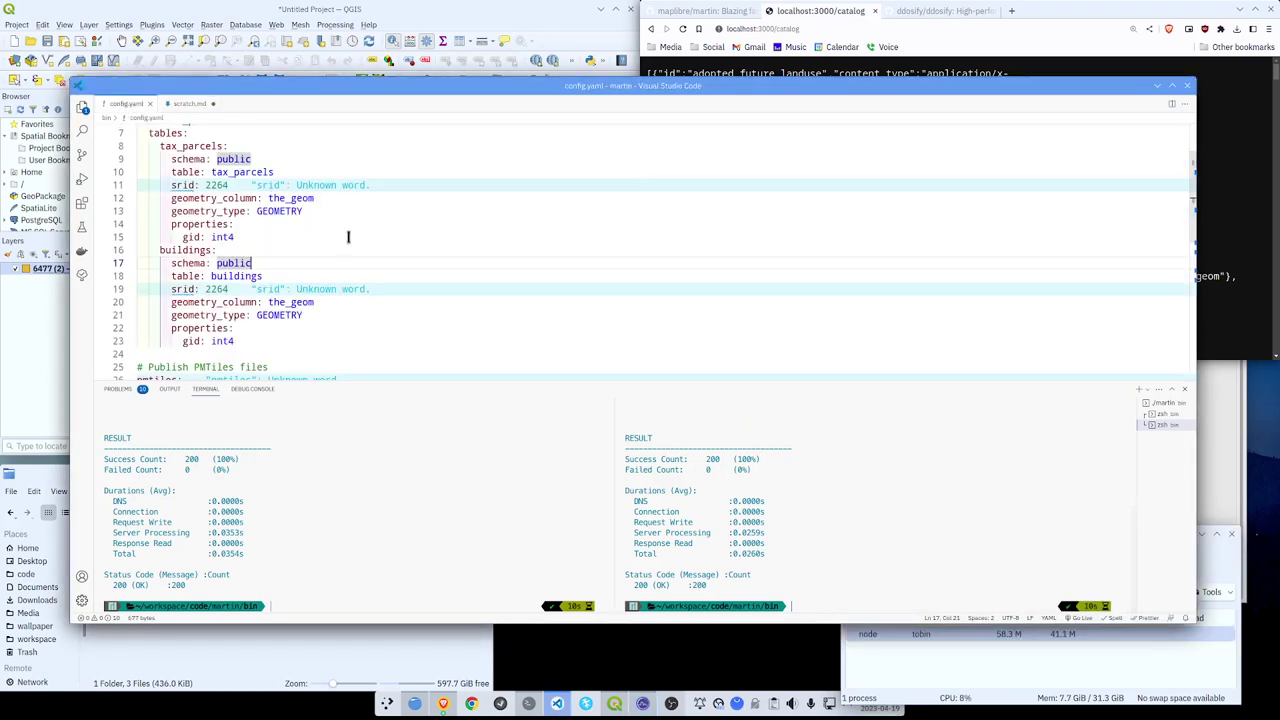
pyautogui.scroll(-4, 348, 237)
pyautogui.scroll(-2, 320, 286)
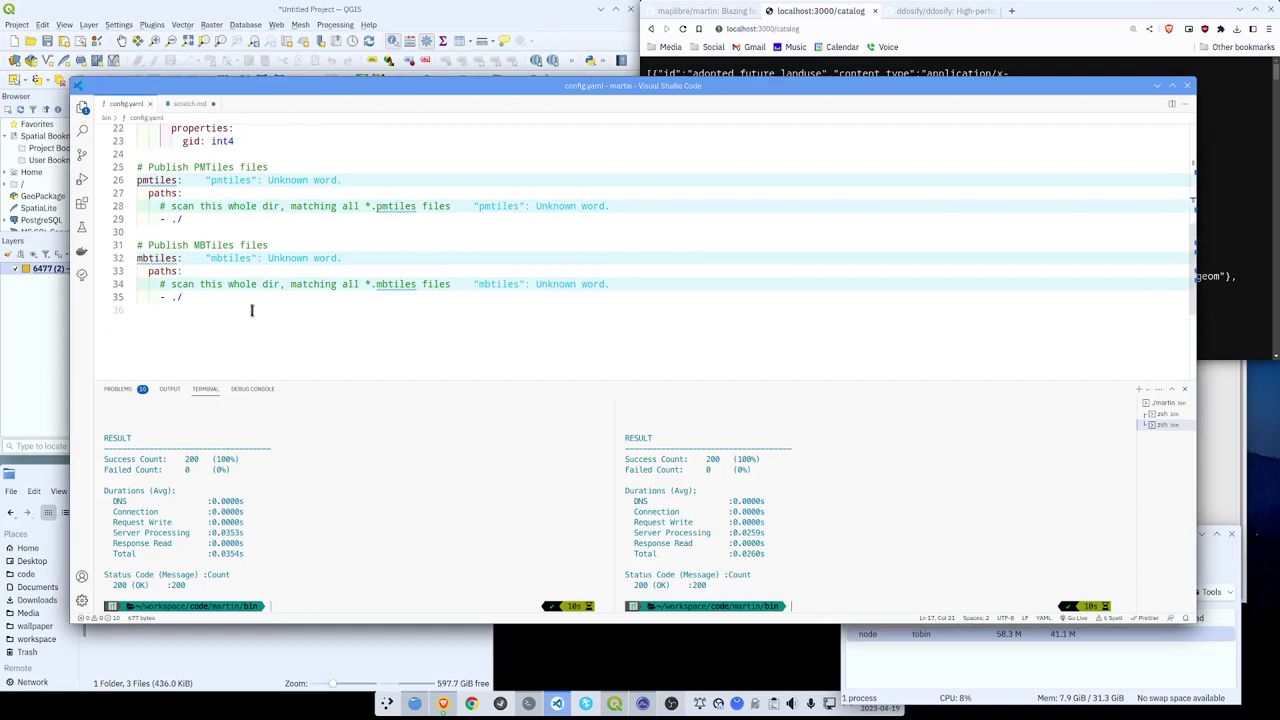
pyautogui.click(252, 310)
pyautogui.click(208, 300)
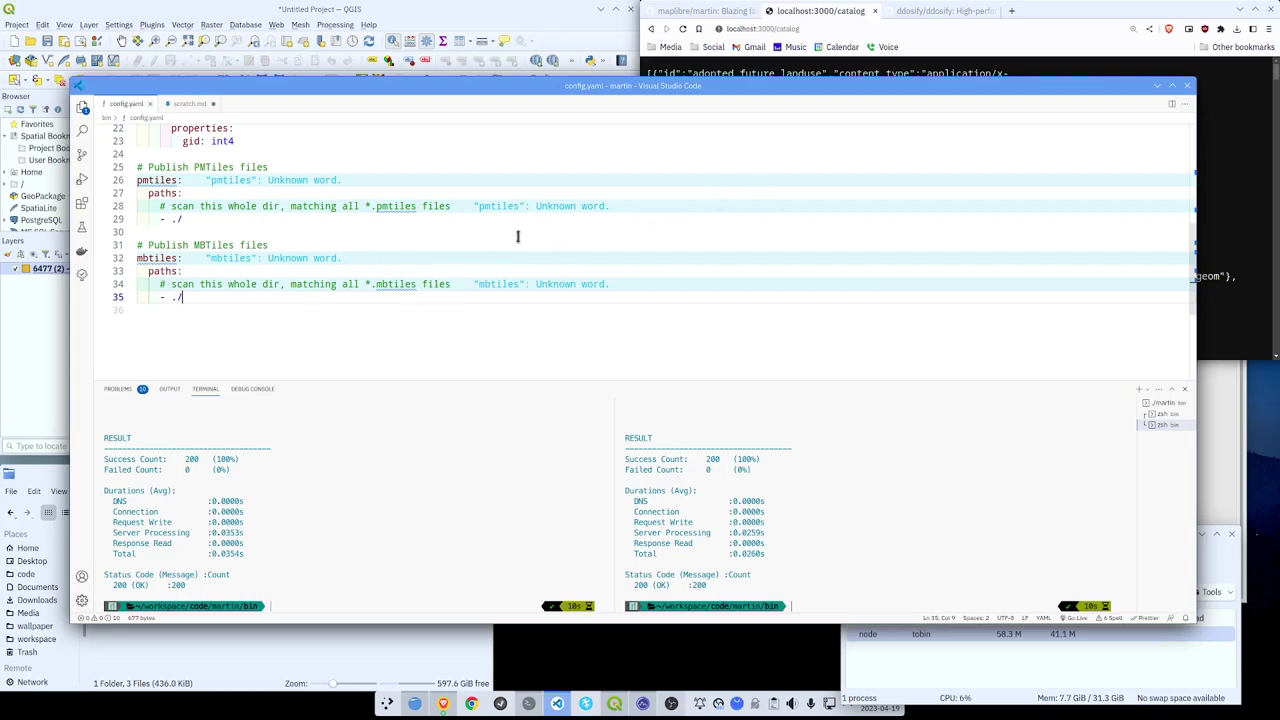
# Load line 3's tiles-mbtiles/14/4513/6477 URL in Brave and save the tile as 6477 (3).
pyautogui.click(188, 103)
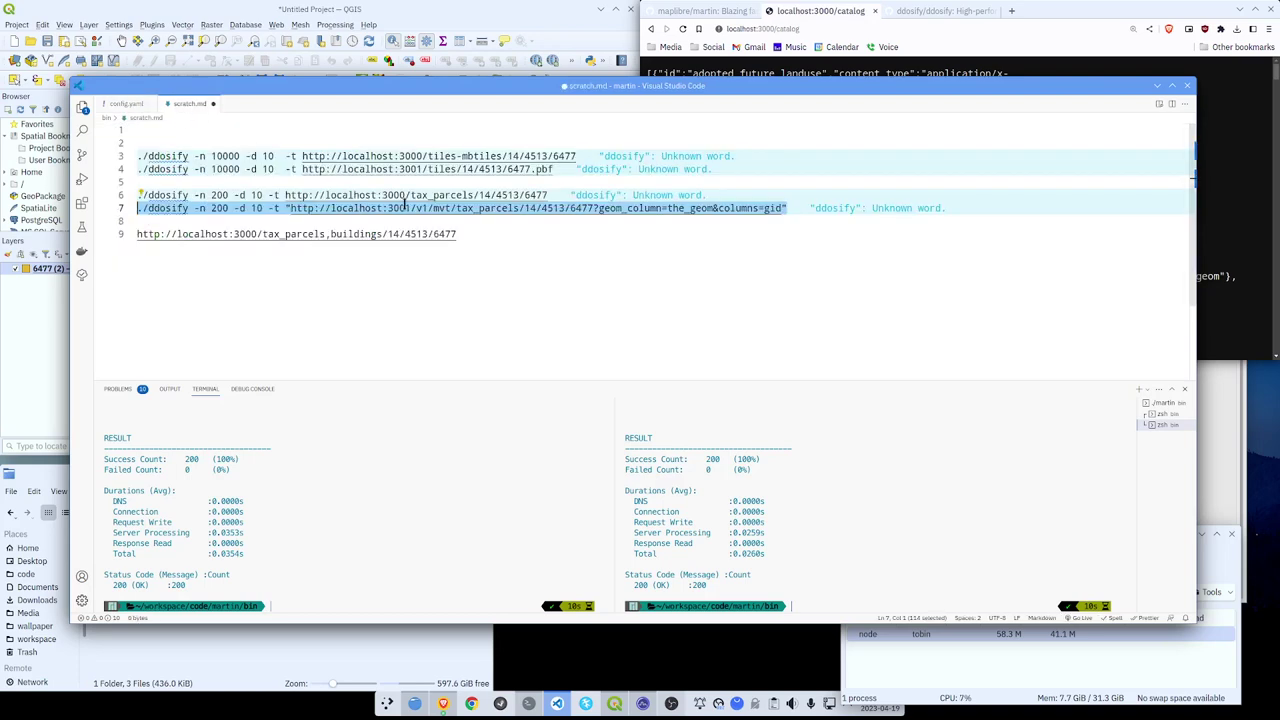
pyautogui.click(302, 156)
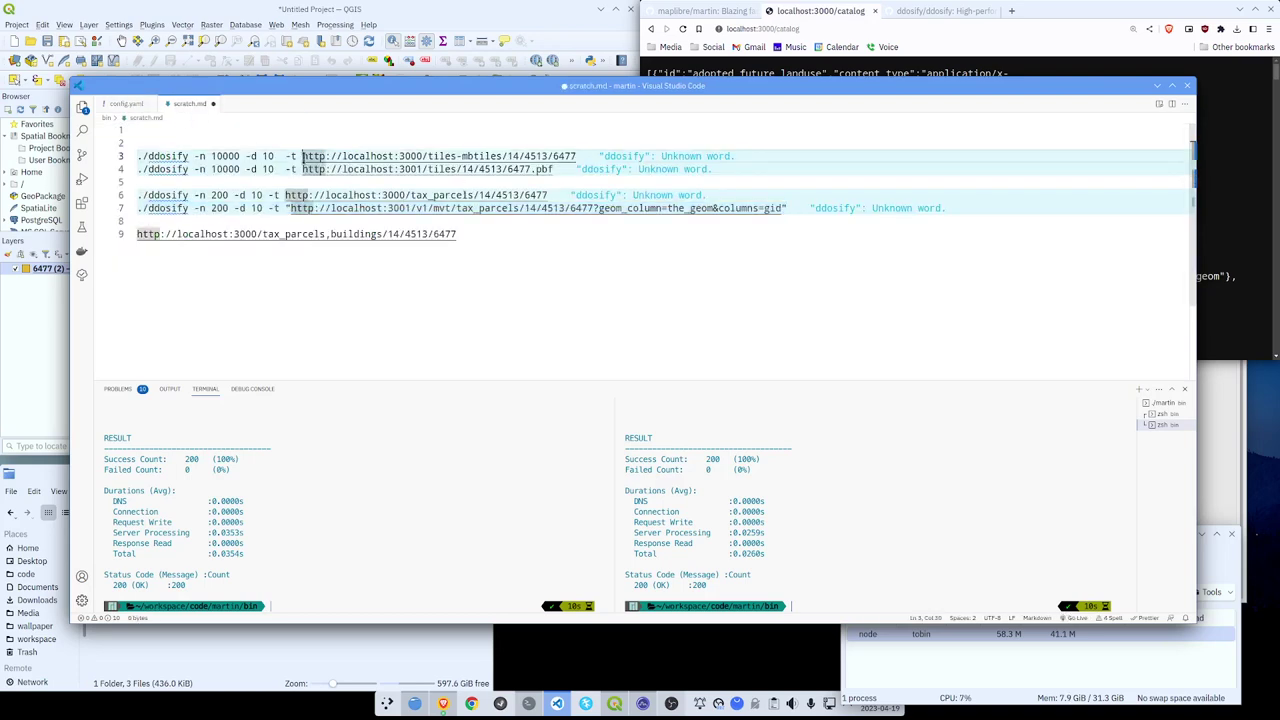
pyautogui.moveTo(302, 156); pyautogui.dragTo(578, 156)
pyautogui.hotkey('ctrl', 'c')
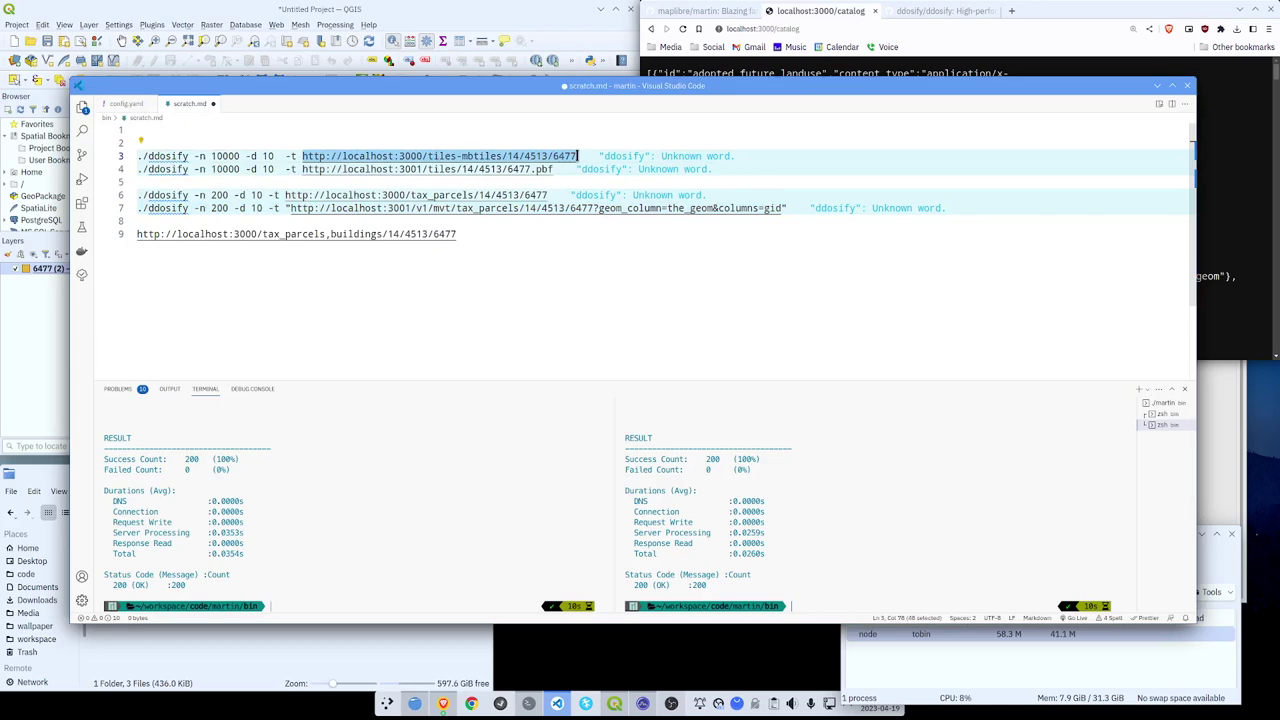
pyautogui.click(826, 30)
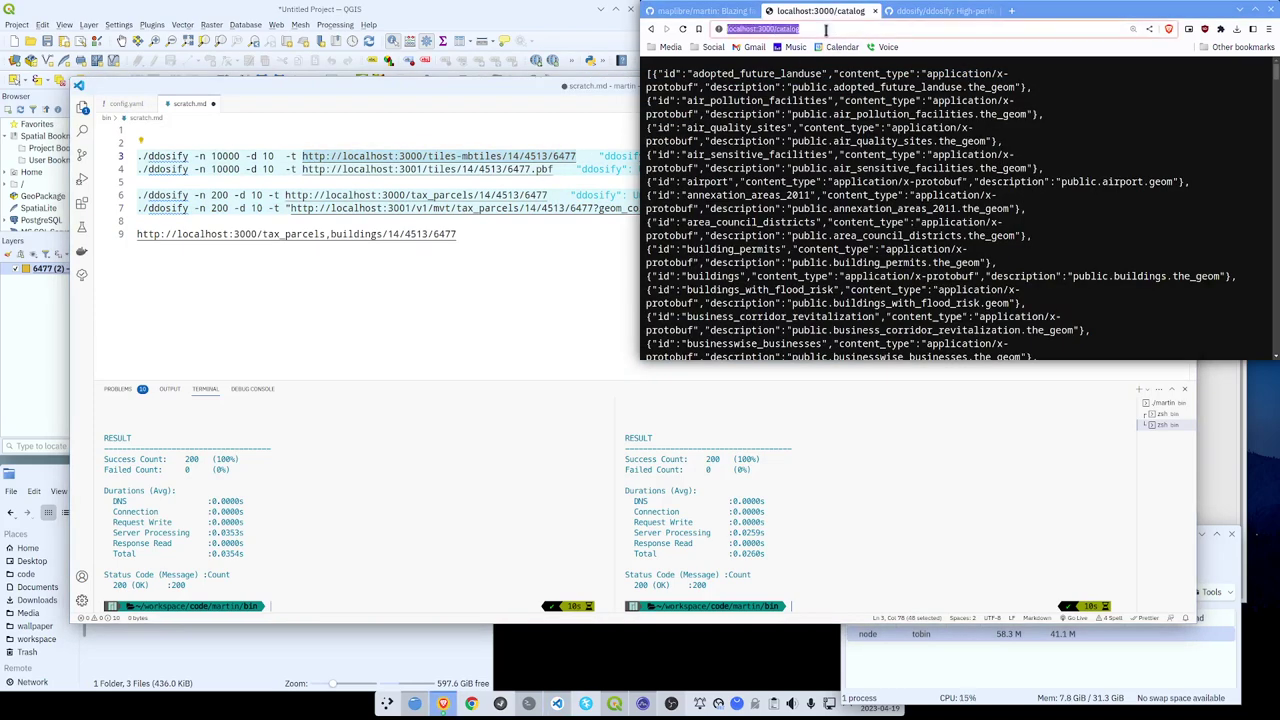
pyautogui.hotkey('ctrl', 'v')
pyautogui.press('Return')
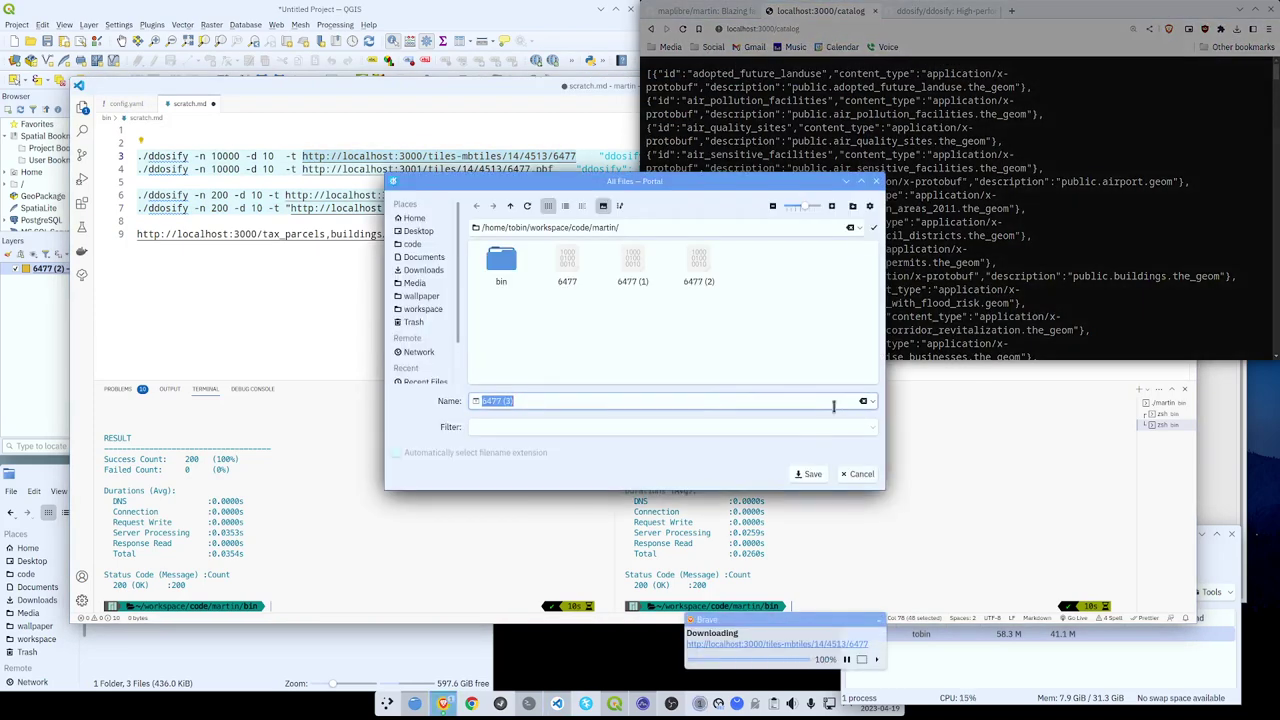
pyautogui.click(808, 474)
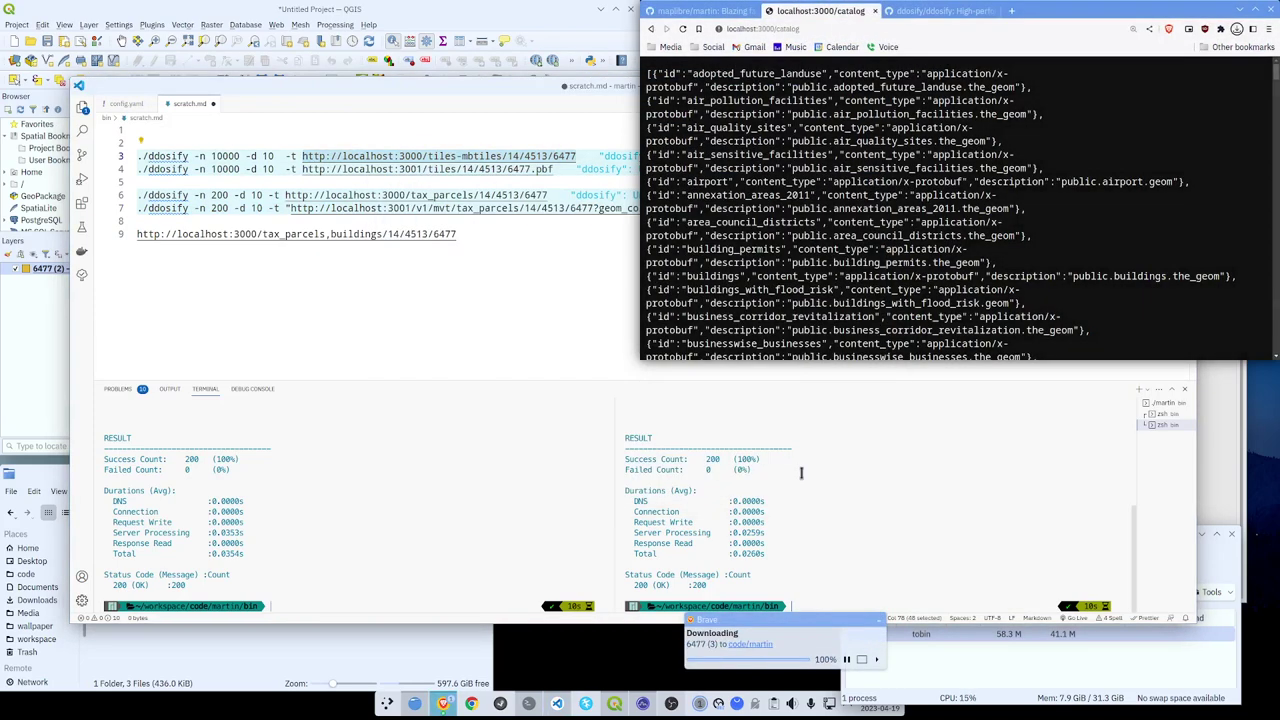
pyautogui.click(20, 344)
# Remove the 6477 (2) layer from the QGIS project.
pyautogui.hotkey('ctrl', 'd')
pyautogui.click(88, 270)
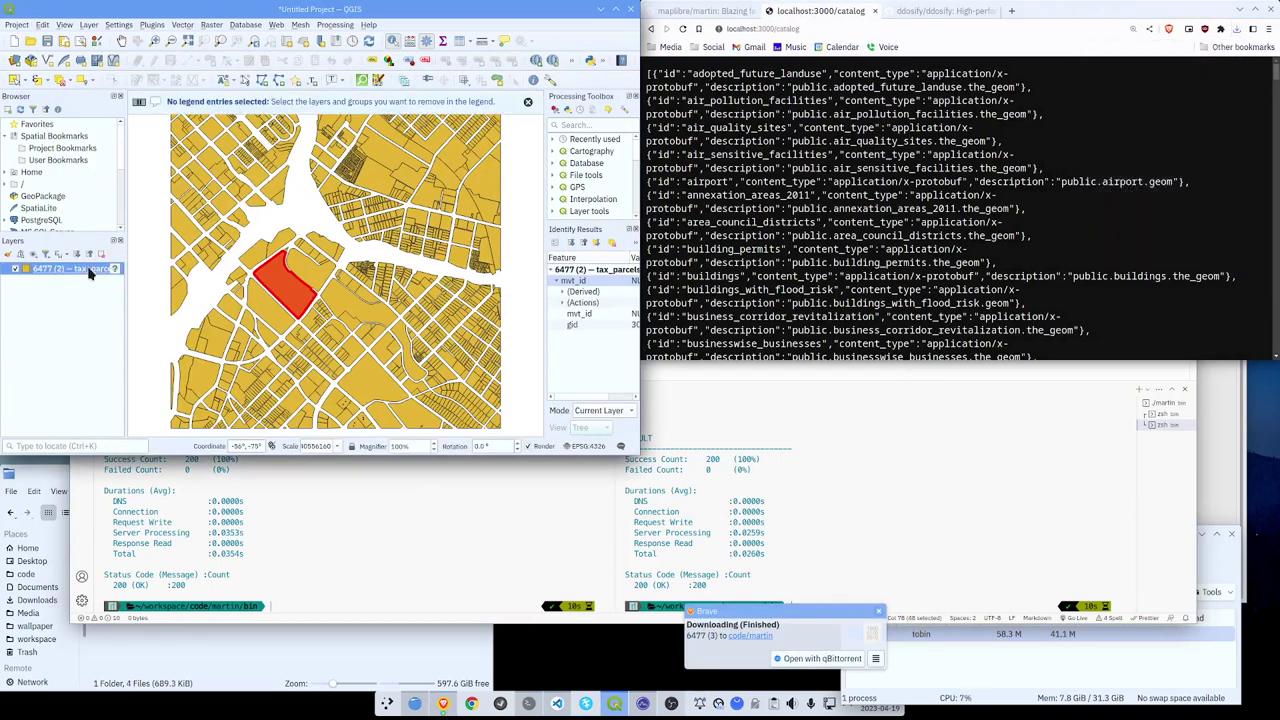
pyautogui.hotkey('ctrl', 'd')
pyautogui.click(311, 230)
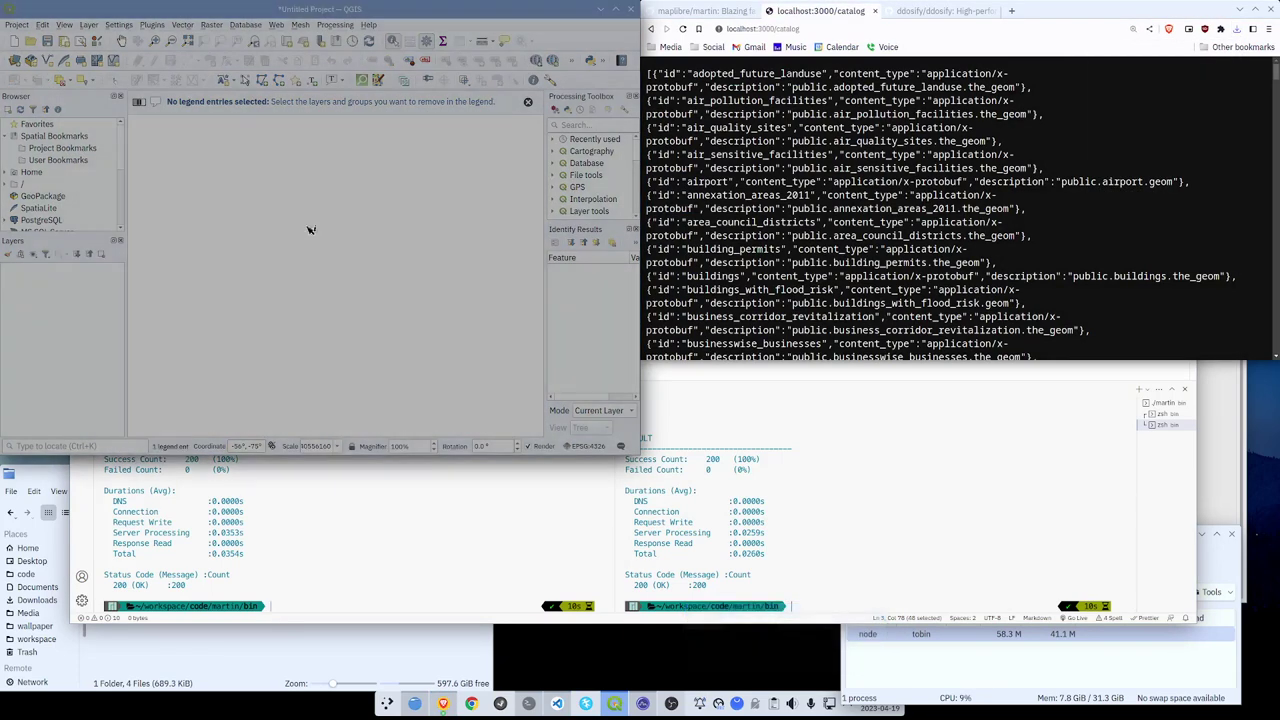
# Add the 6477 (3) tile file to QGIS with all twelve of its layers.
pyautogui.click(148, 685)
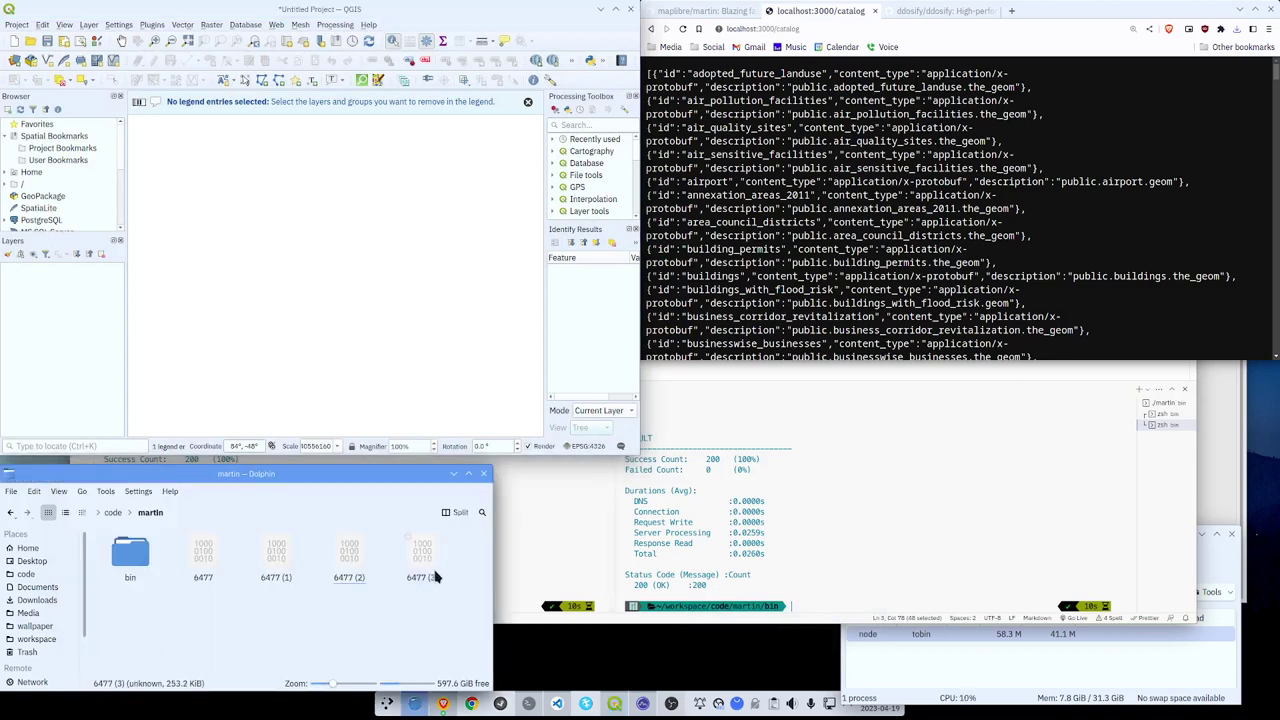
pyautogui.moveTo(435, 577); pyautogui.dragTo(62, 338)
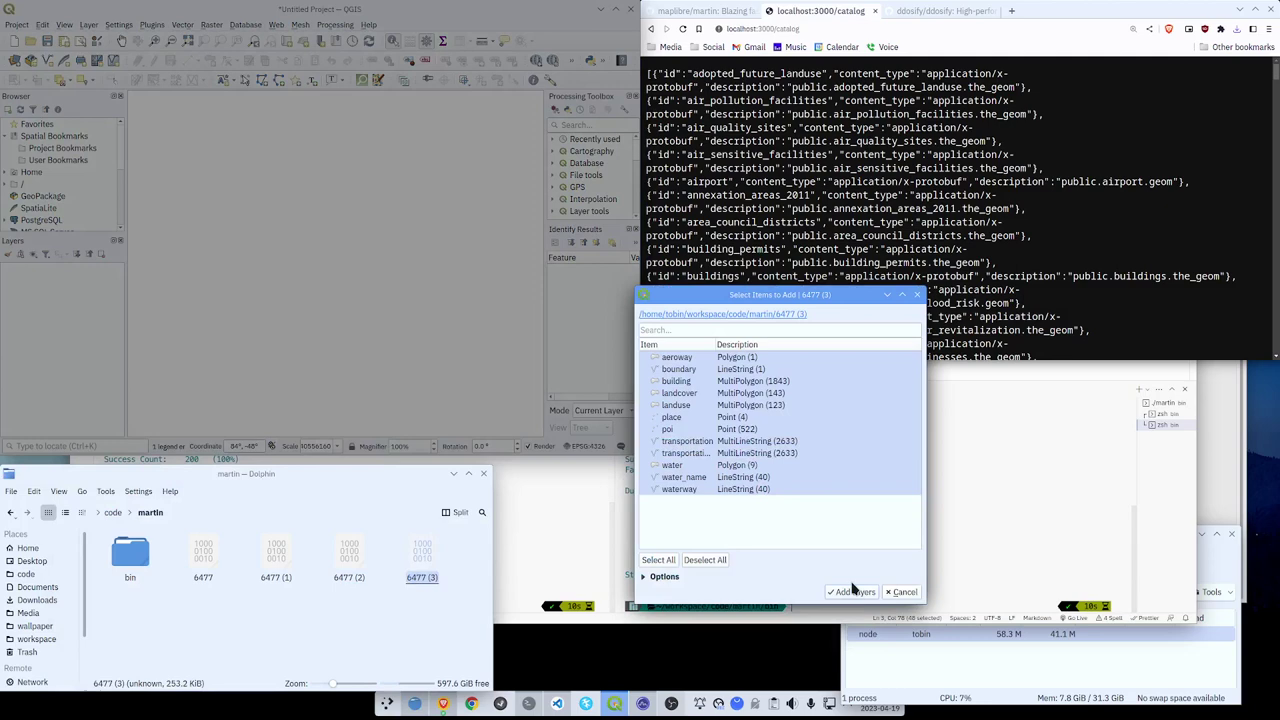
pyautogui.click(850, 592)
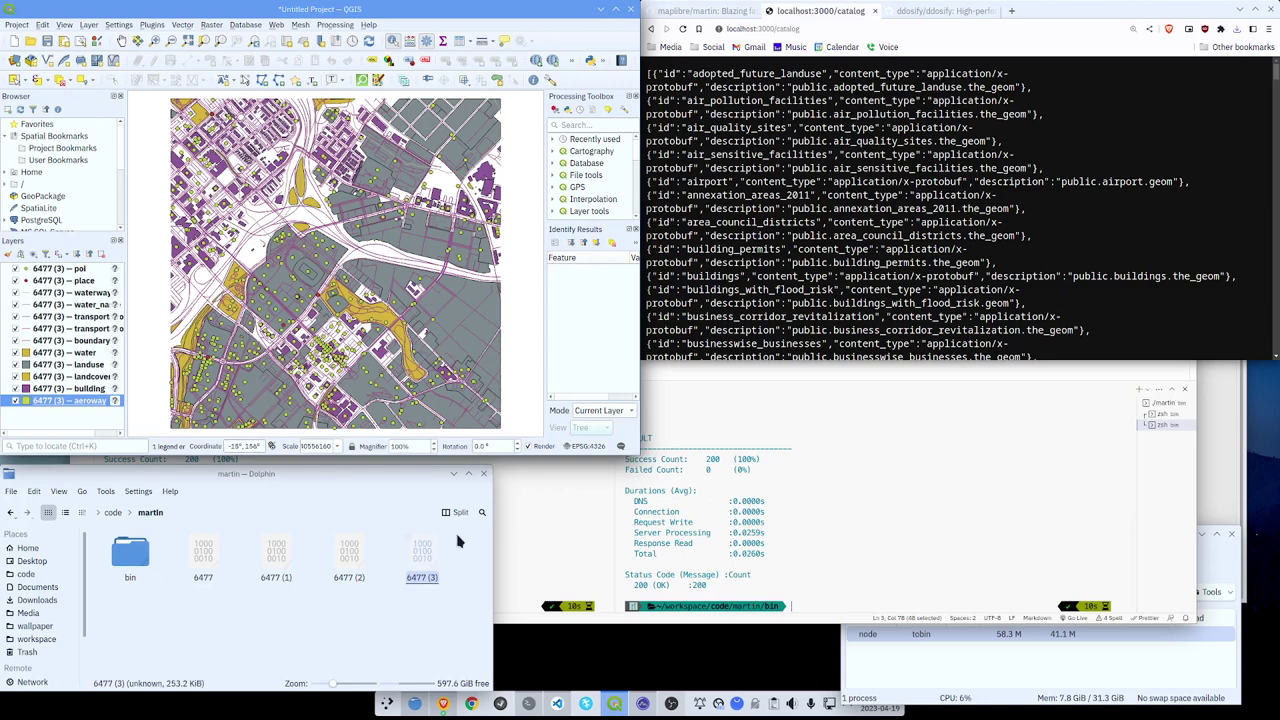
pyautogui.click(409, 474)
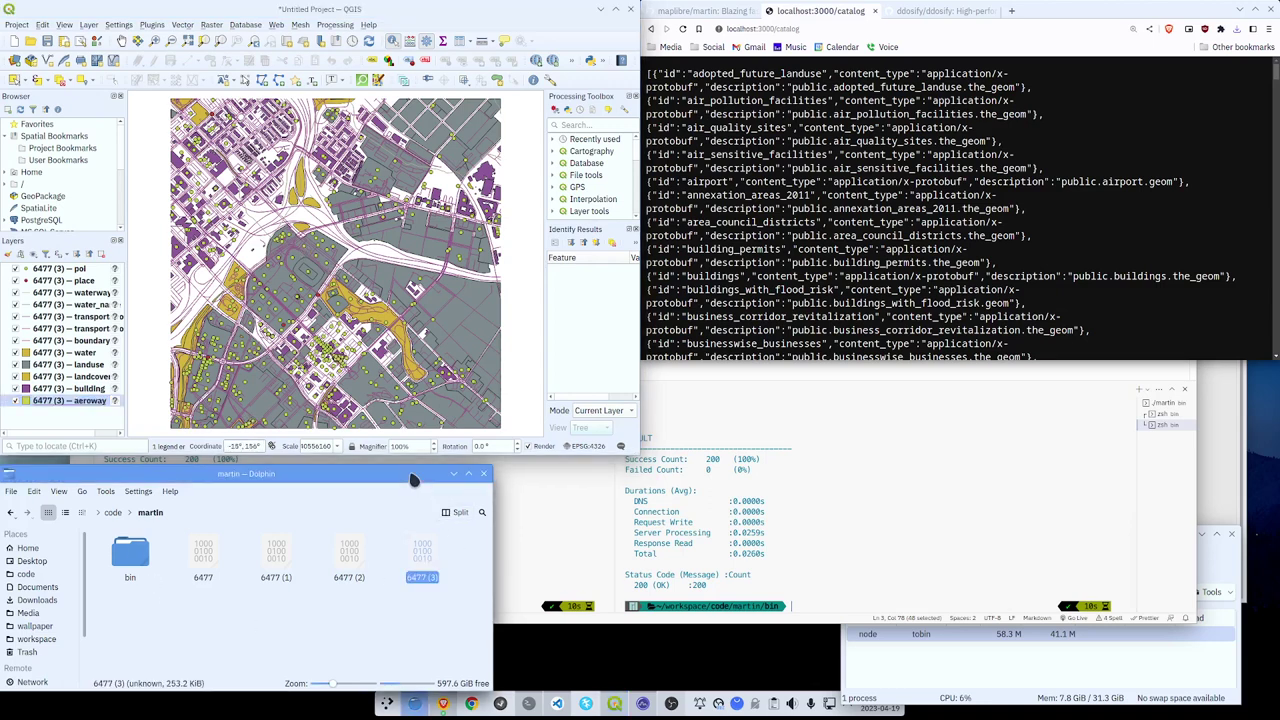
pyautogui.click(983, 671)
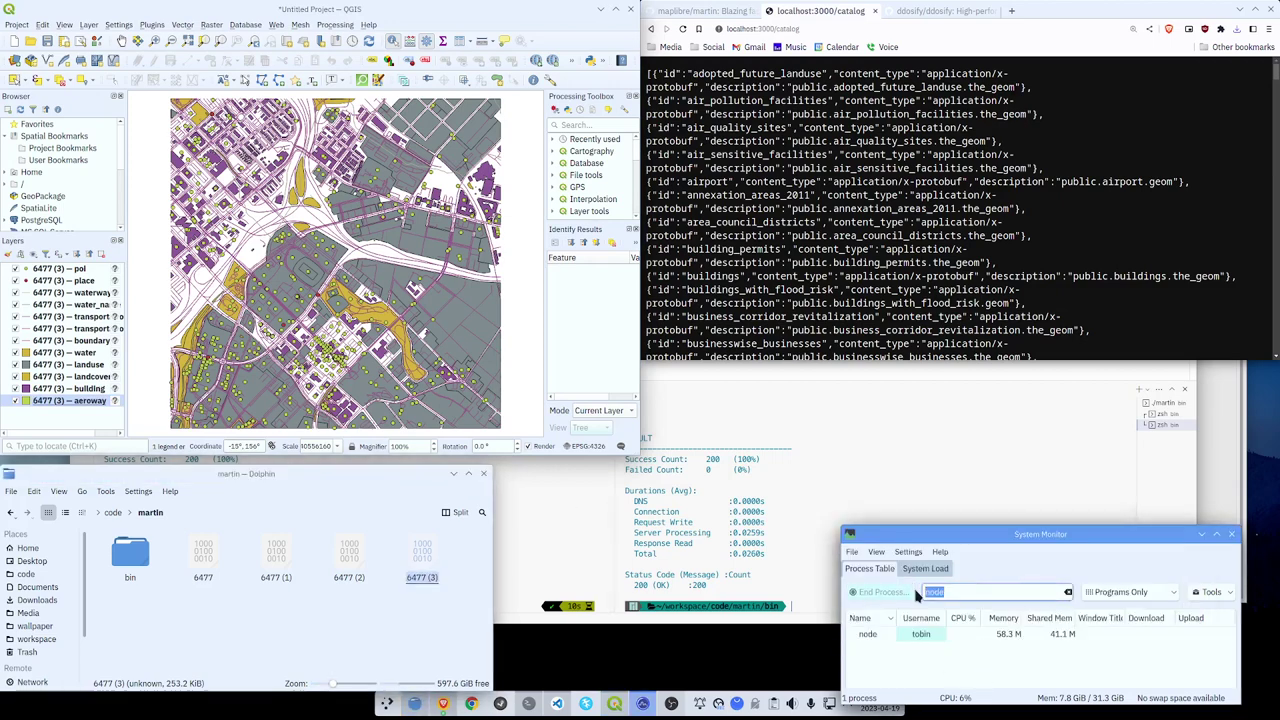
# Filter System Monitor for martin and check its 10.2 M memory use.
pyautogui.write('martin')
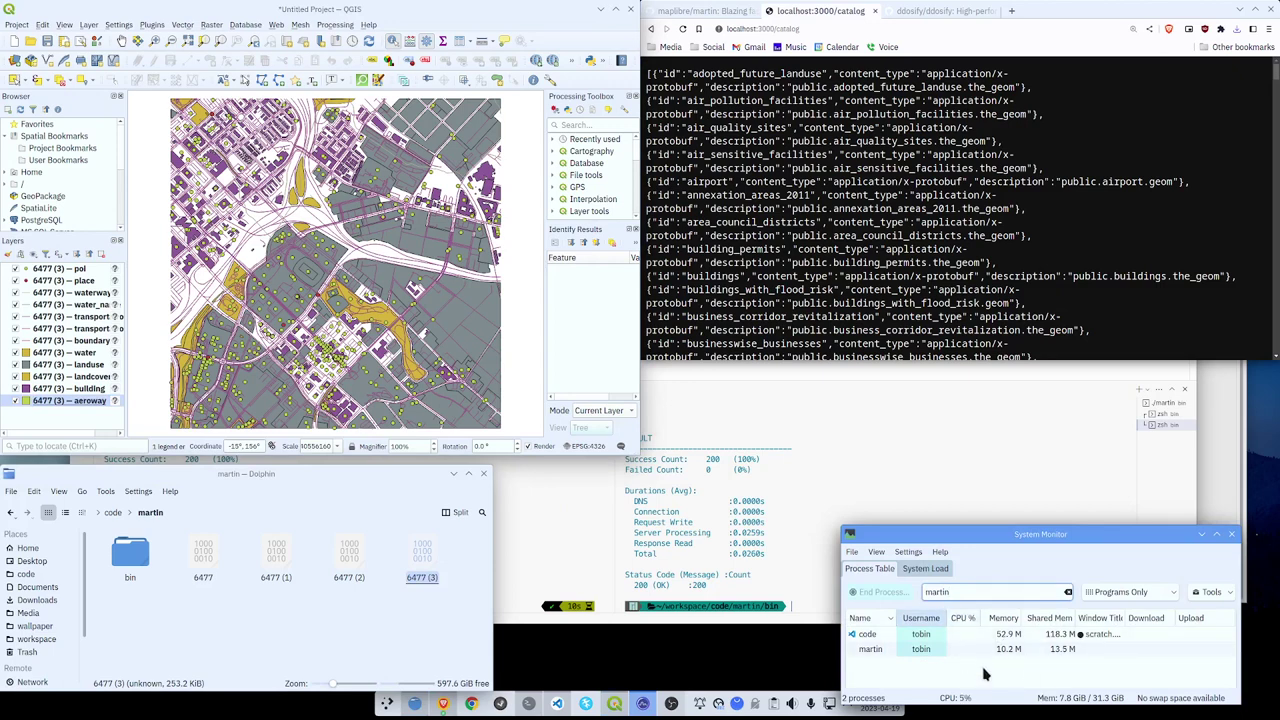
pyautogui.click(882, 650)
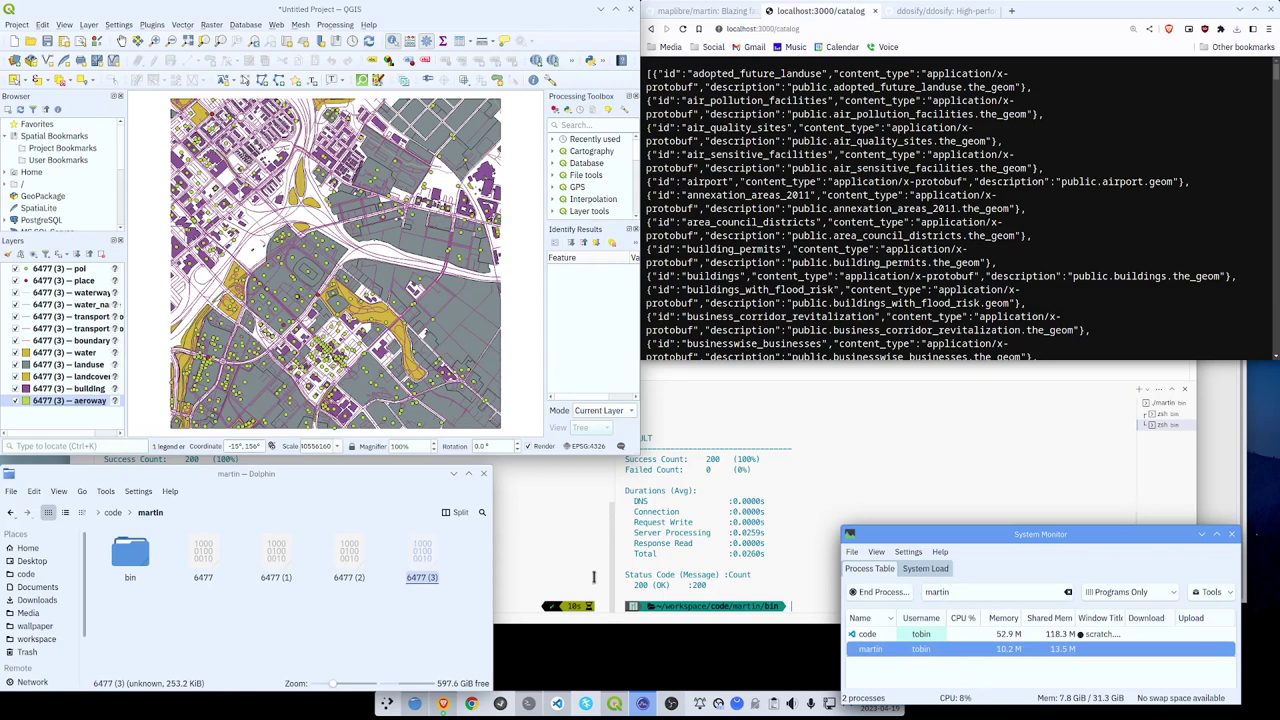
pyautogui.click(554, 491)
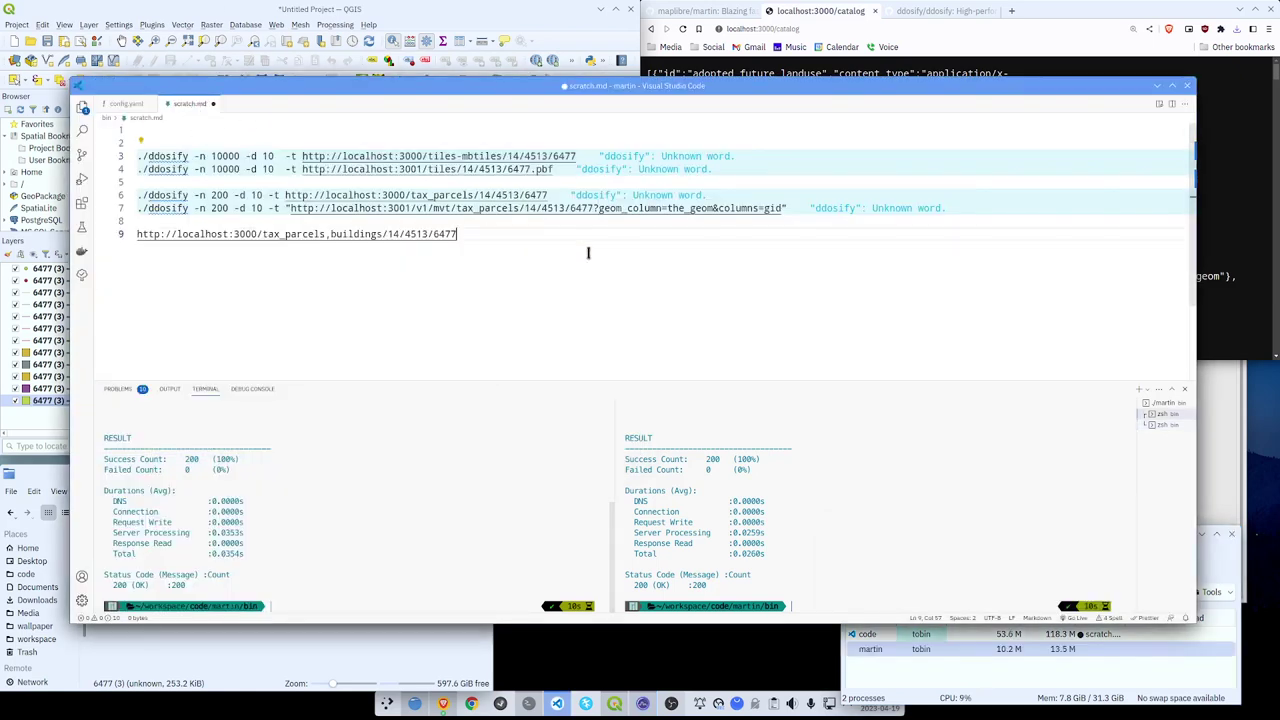
# Run line 3's 10000-request ddosify test on the tiles-mbtiles URL in the left terminal.
pyautogui.hotkey('ctrl', 'shift', 'Left')
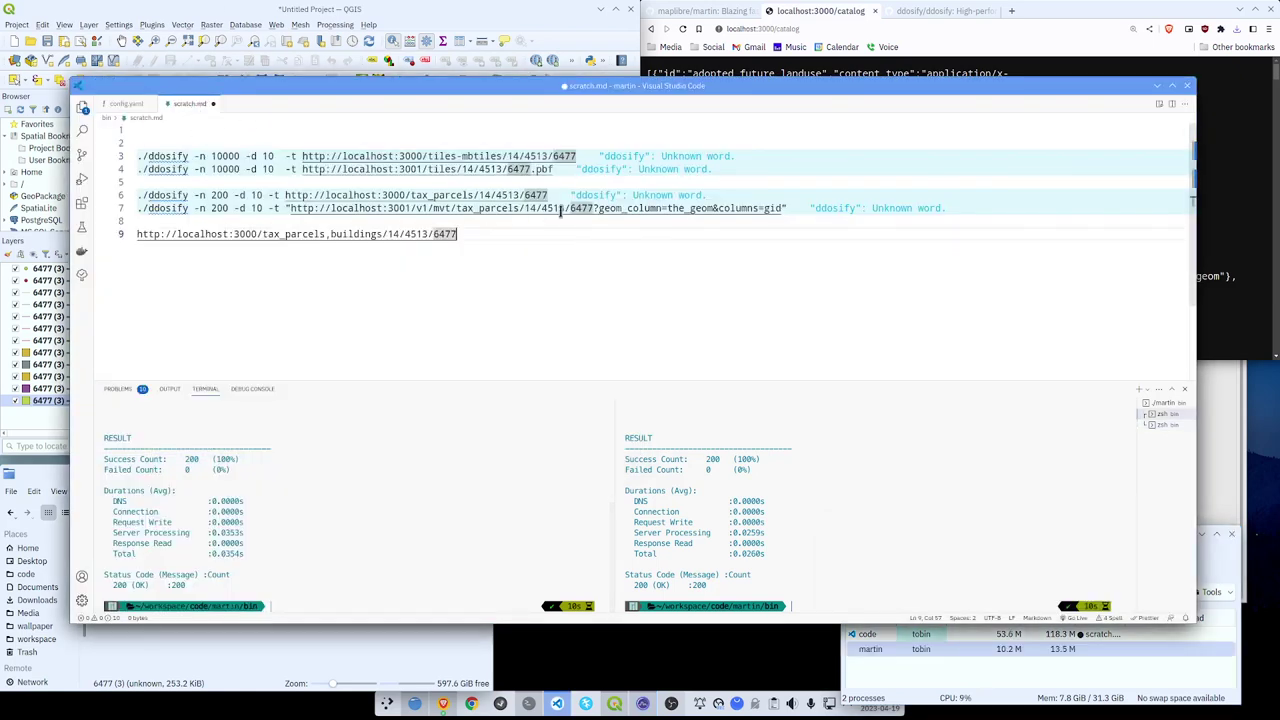
pyautogui.click(586, 155)
pyautogui.hotkey('shift', 'Home')
pyautogui.hotkey('ctrl', 'c')
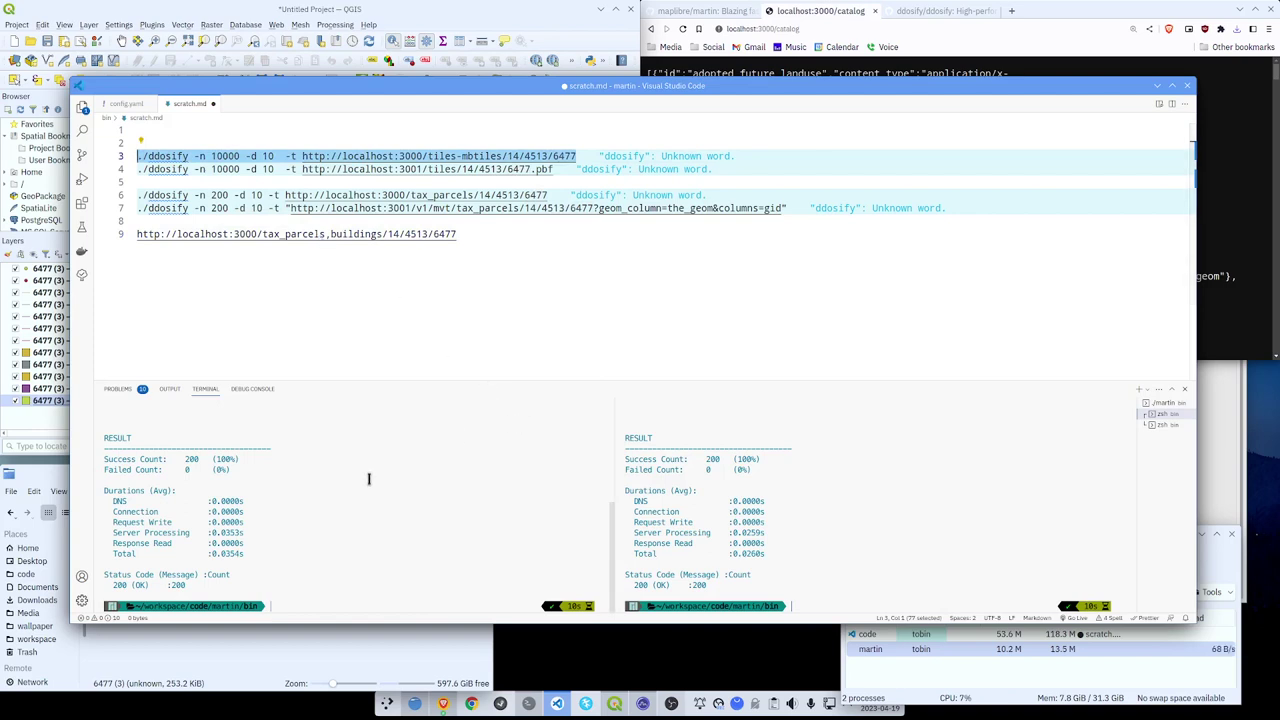
pyautogui.click(374, 596)
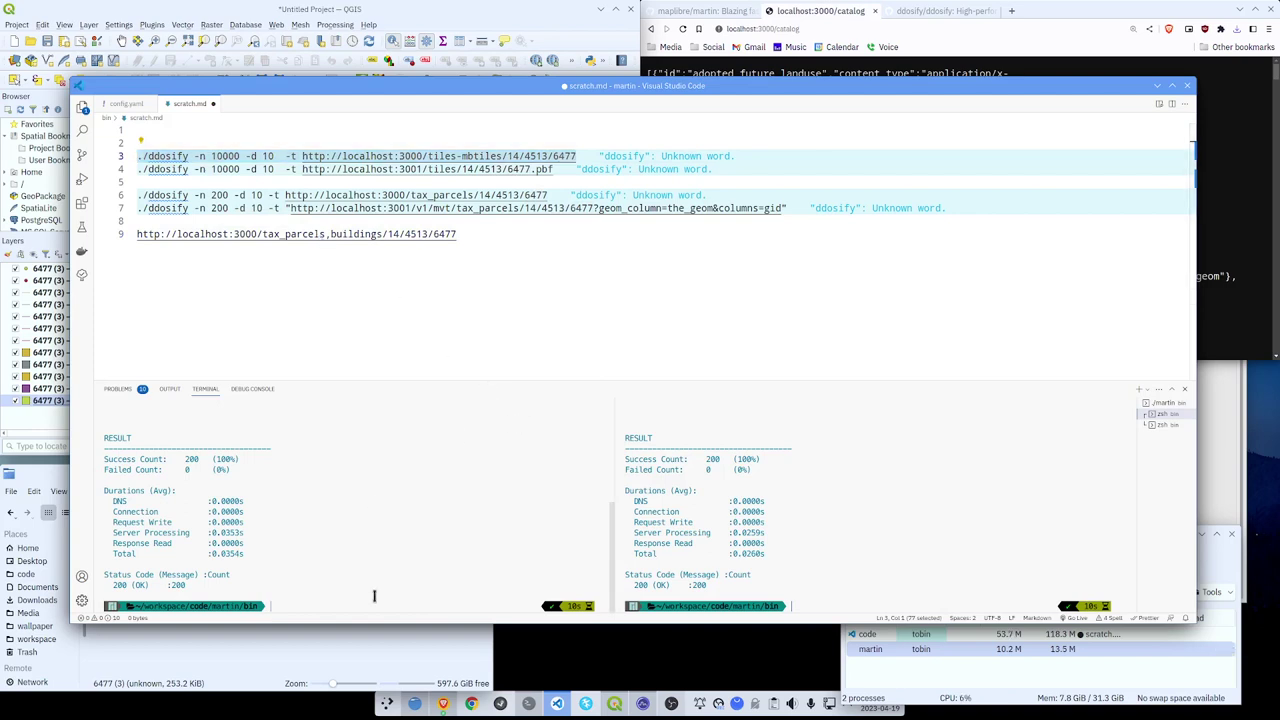
pyautogui.hotkey('ctrl', 'shift', 'v')
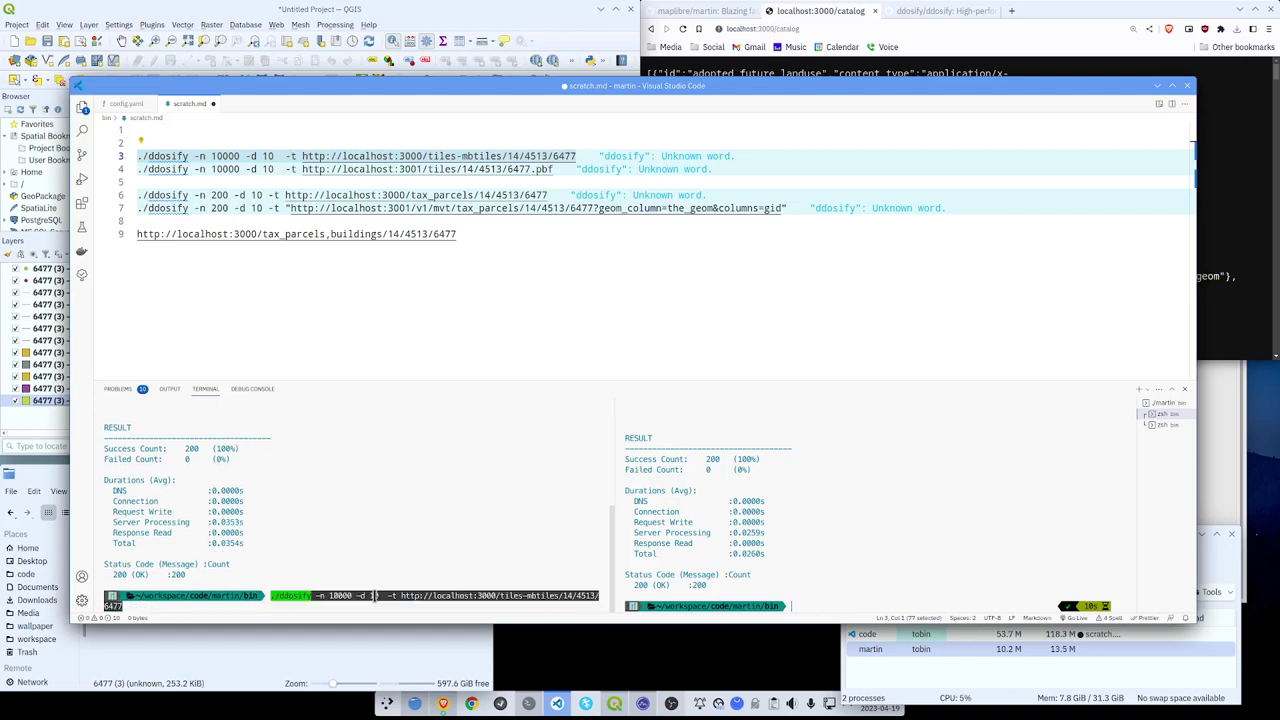
pyautogui.press('Return')
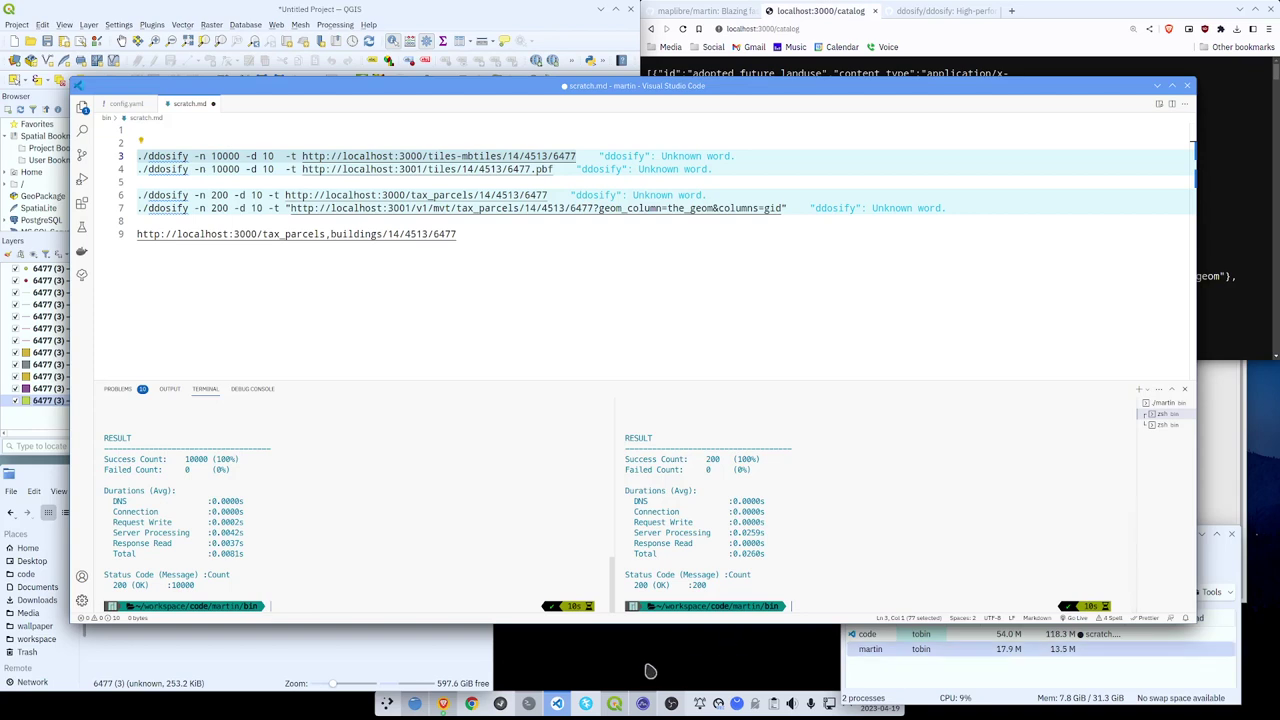
pyautogui.click(540, 703)
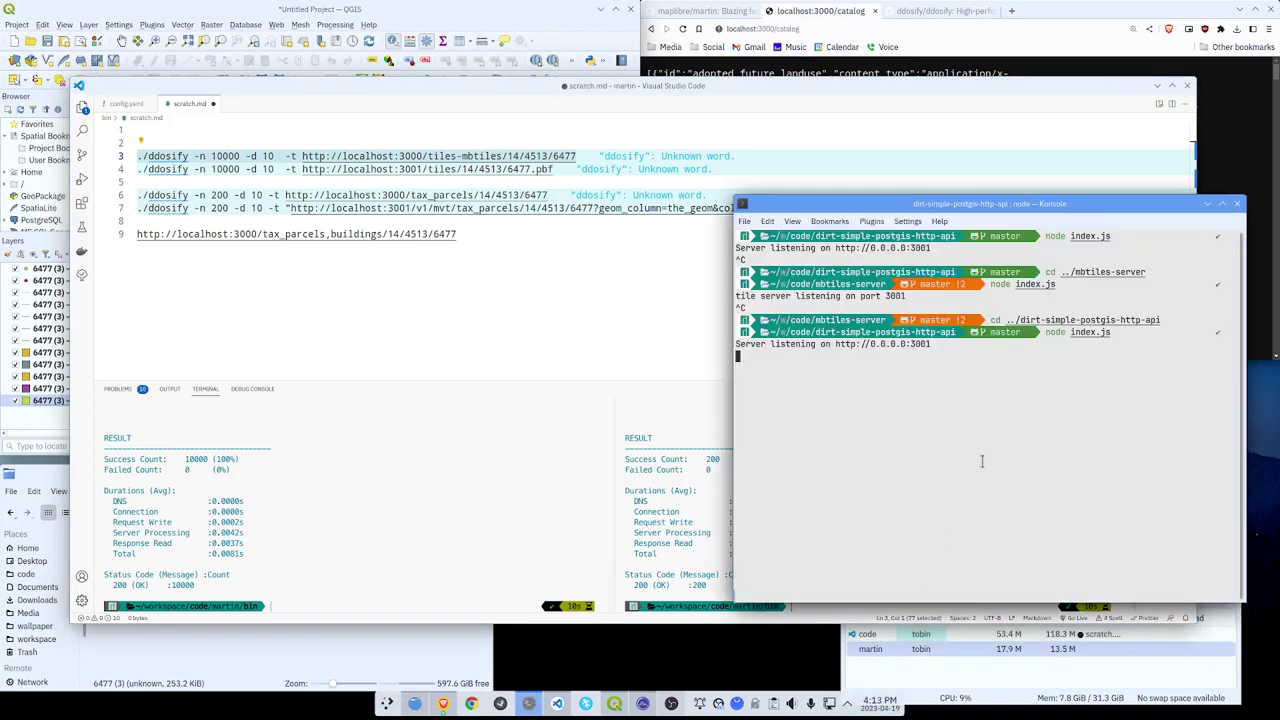
# Stop the PostGIS node server and start ../mbtiles-server with node index.js on port 3001.
pyautogui.hotkey('ctrl', 'c')
pyautogui.write('c')
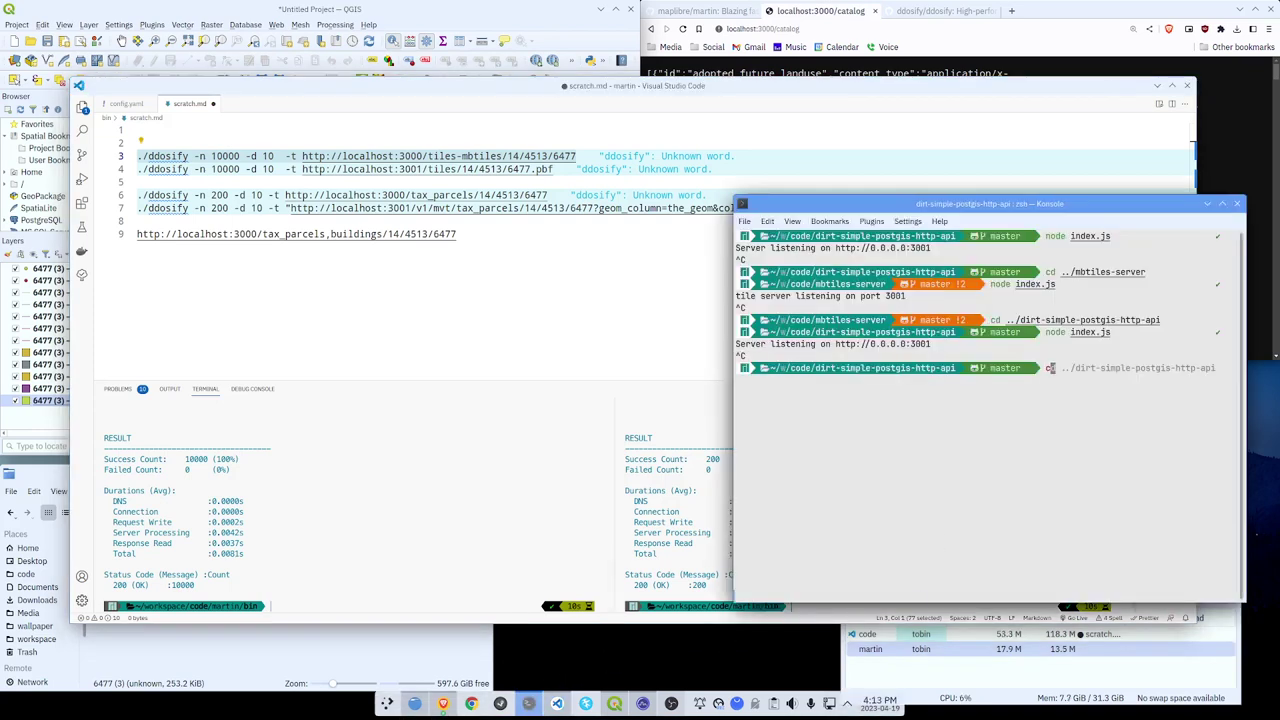
pyautogui.write('d ../mb')
pyautogui.press('Right')
pyautogui.press('Return')
pyautogui.write('node index.js')
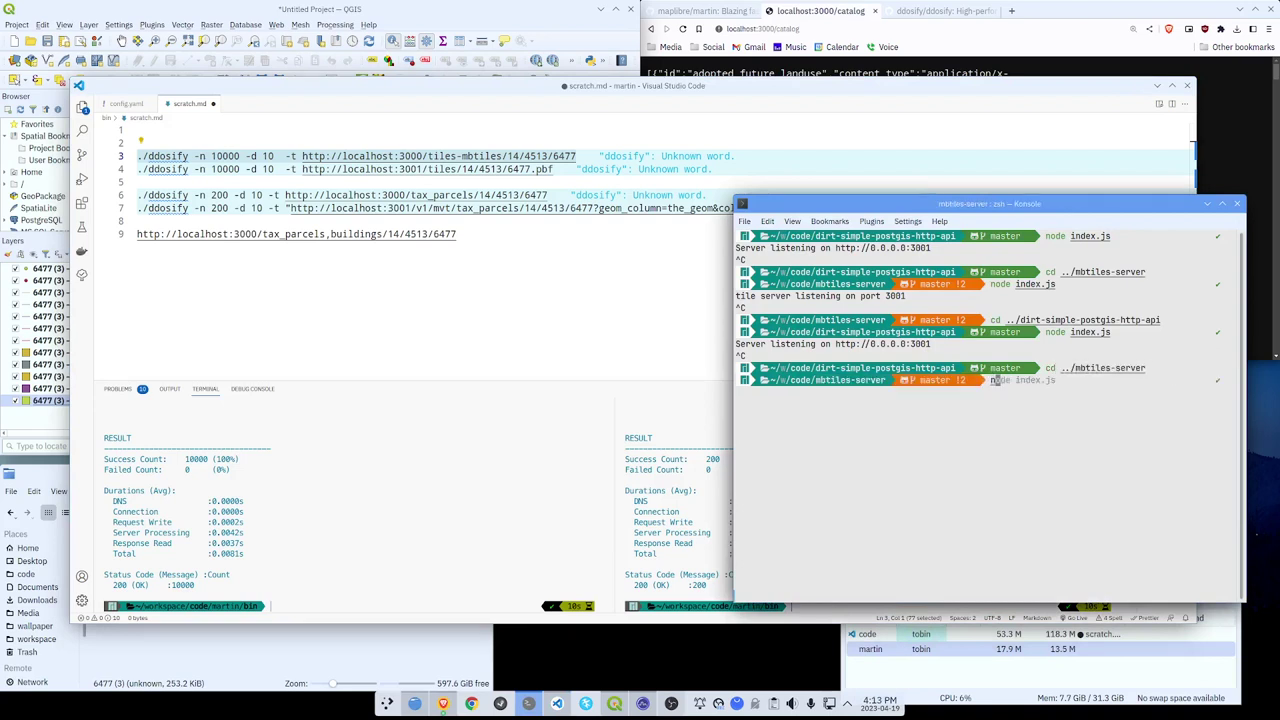
pyautogui.press('Return')
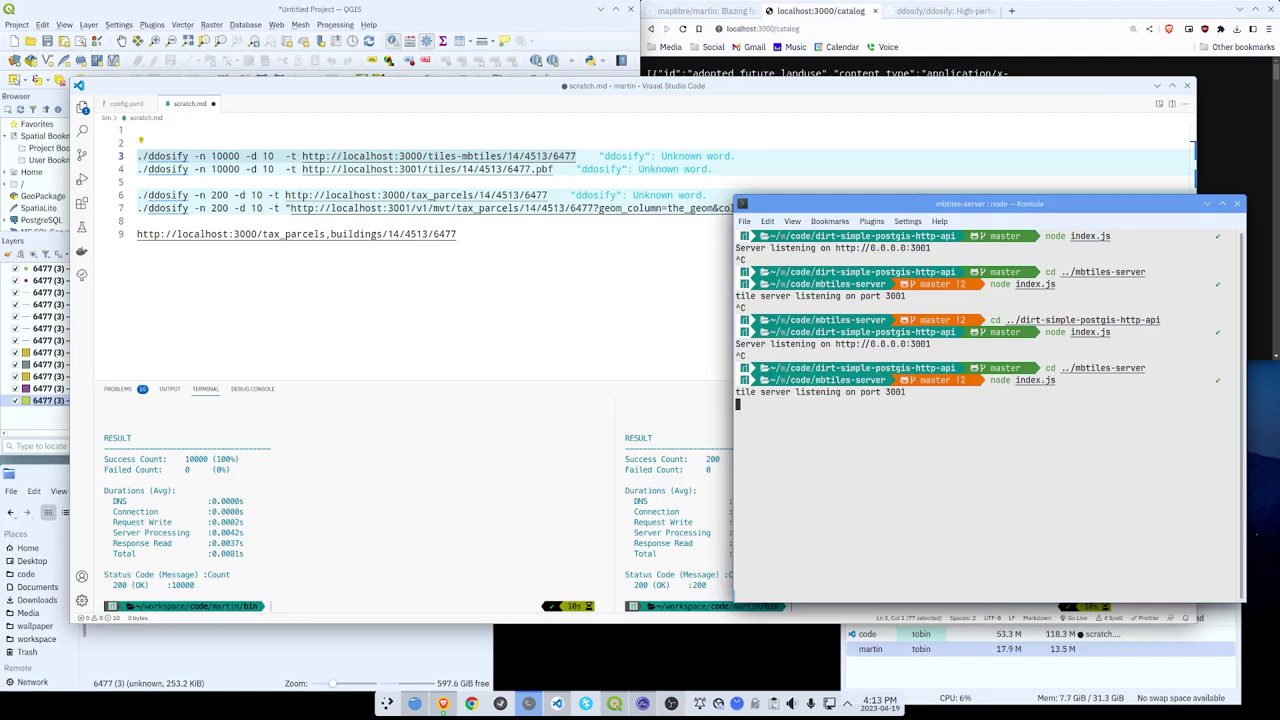
pyautogui.click(557, 169)
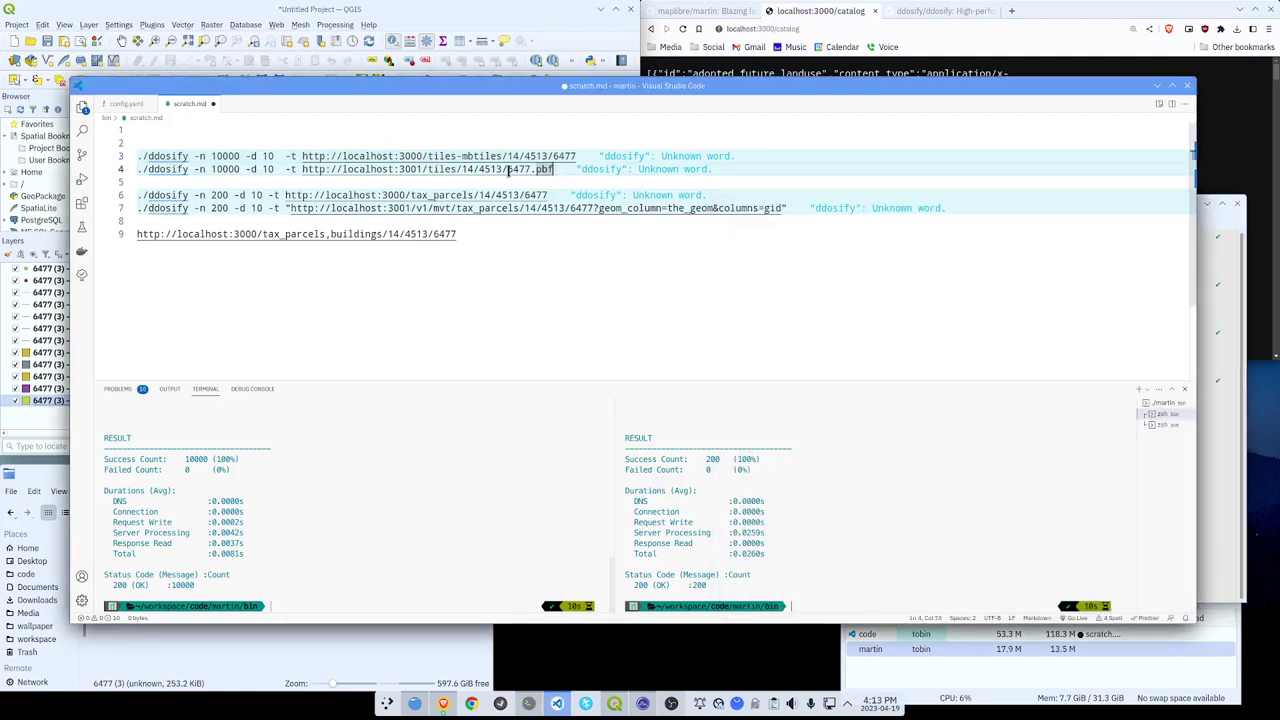
# Select the line 4 load-test command, focus the right terminal, and filter System Monitor to the node process.
pyautogui.keyDown('shift'); pyautogui.click(134, 166); pyautogui.keyUp('shift')
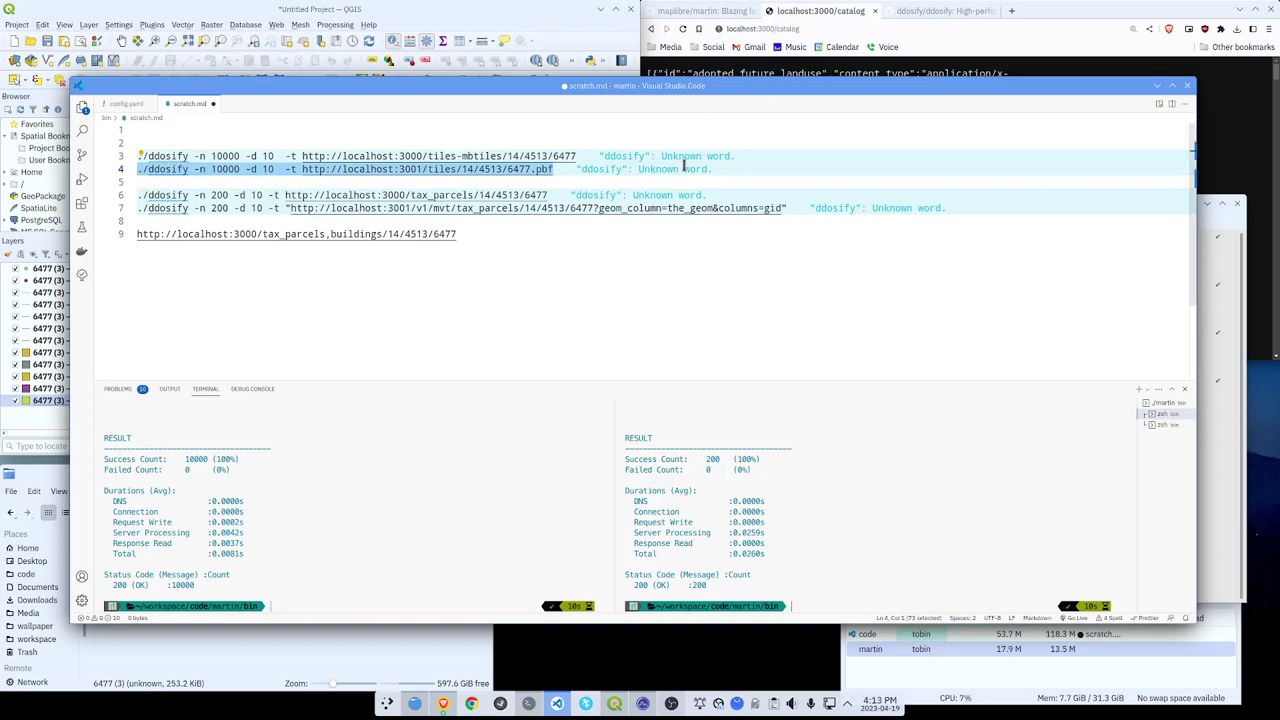
pyautogui.click(948, 525)
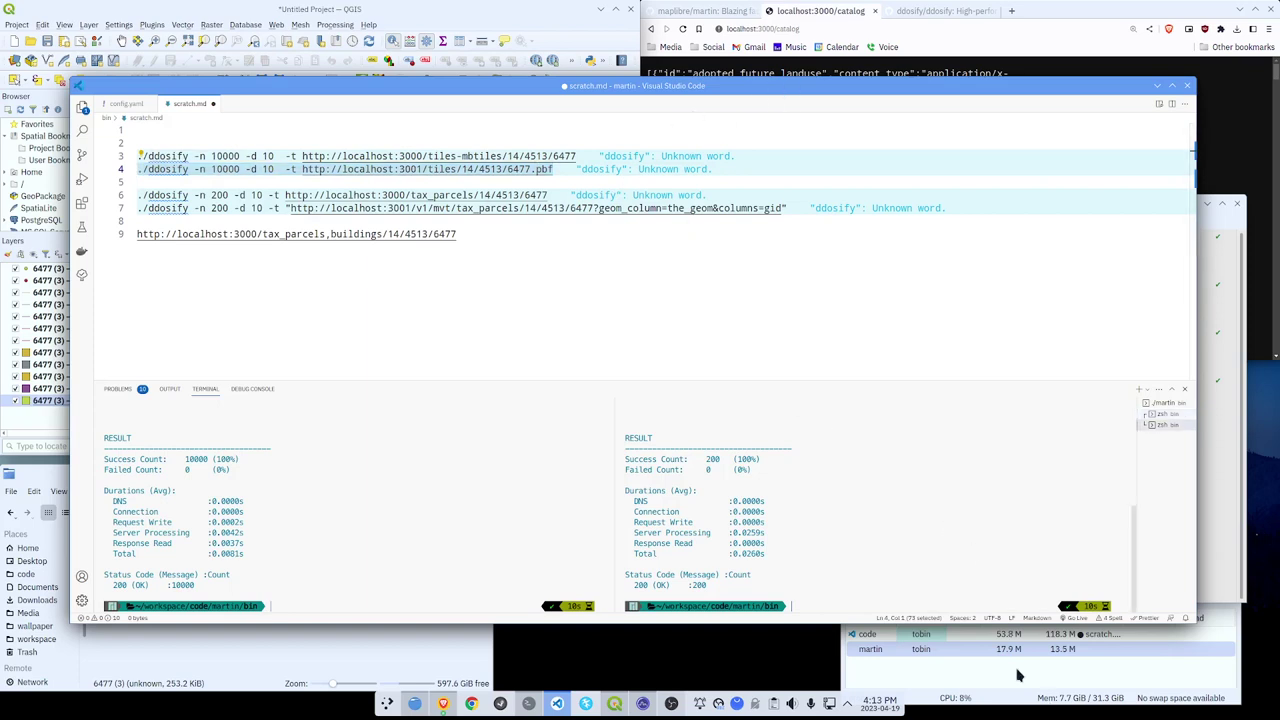
pyautogui.hotkey('ctrl', 'Escape')
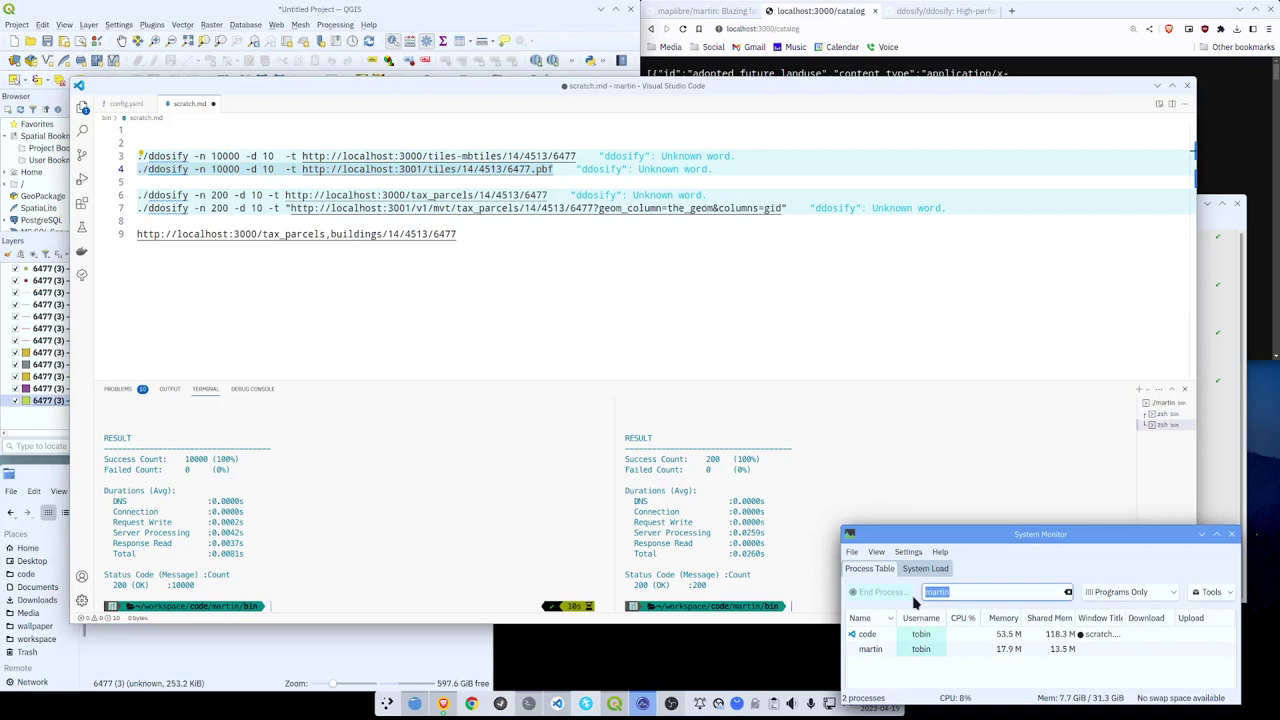
pyautogui.write('node')
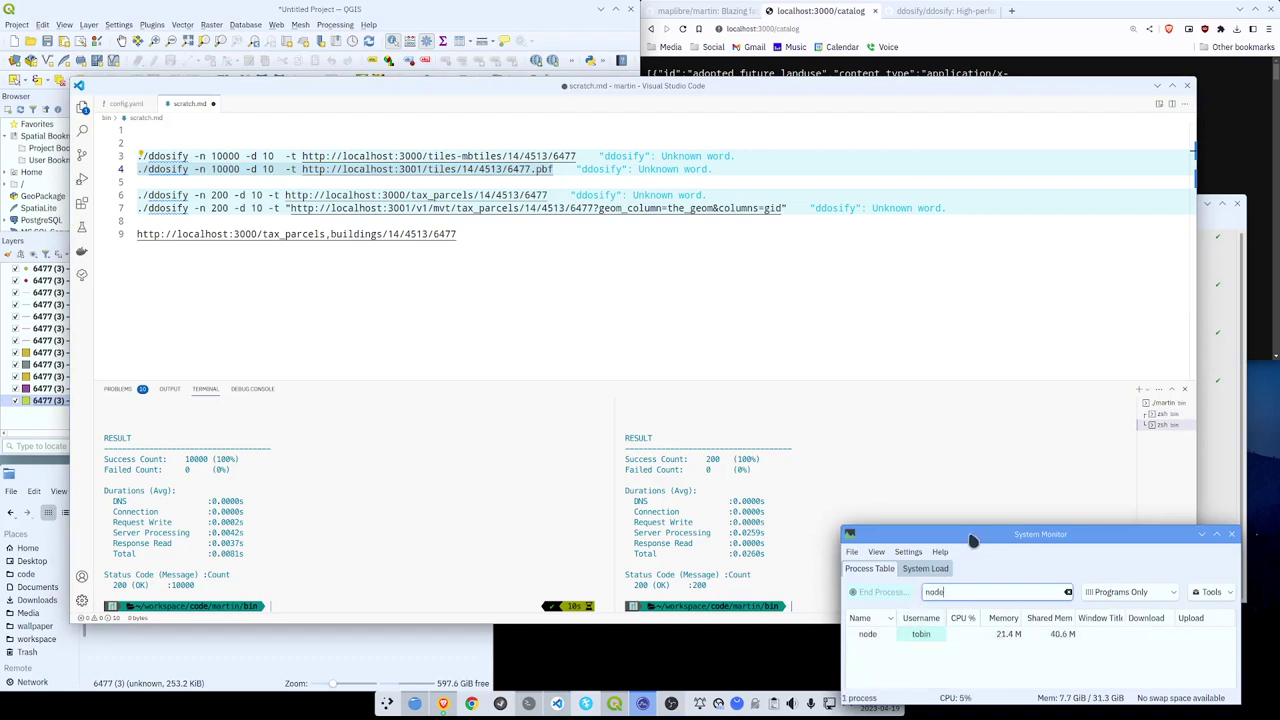
pyautogui.moveTo(947, 562); pyautogui.dragTo(942, 577)
pyautogui.click(873, 651)
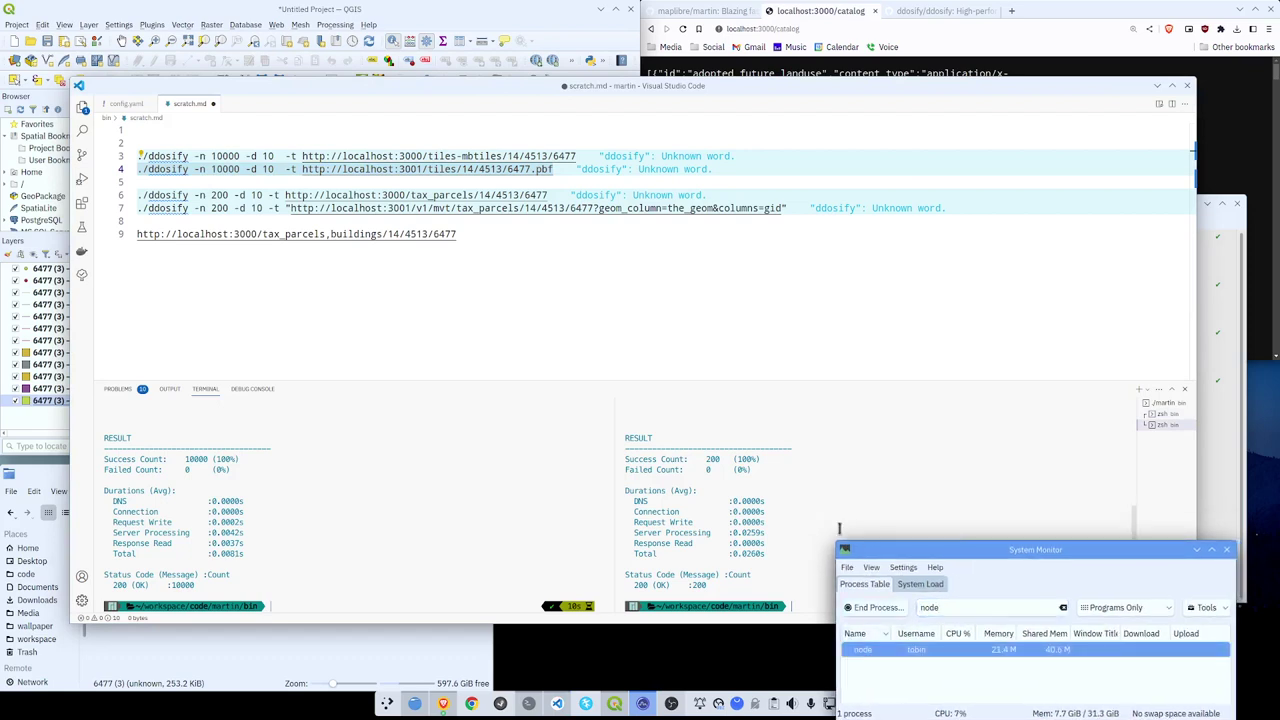
pyautogui.click(807, 85)
# Paste and run the line 4 ddosify command in the right terminal: 10000 requests to the port 3001 .pbf tile.
pyautogui.hotkey('ctrl', 'shift', 'v')
pyautogui.press('Return')
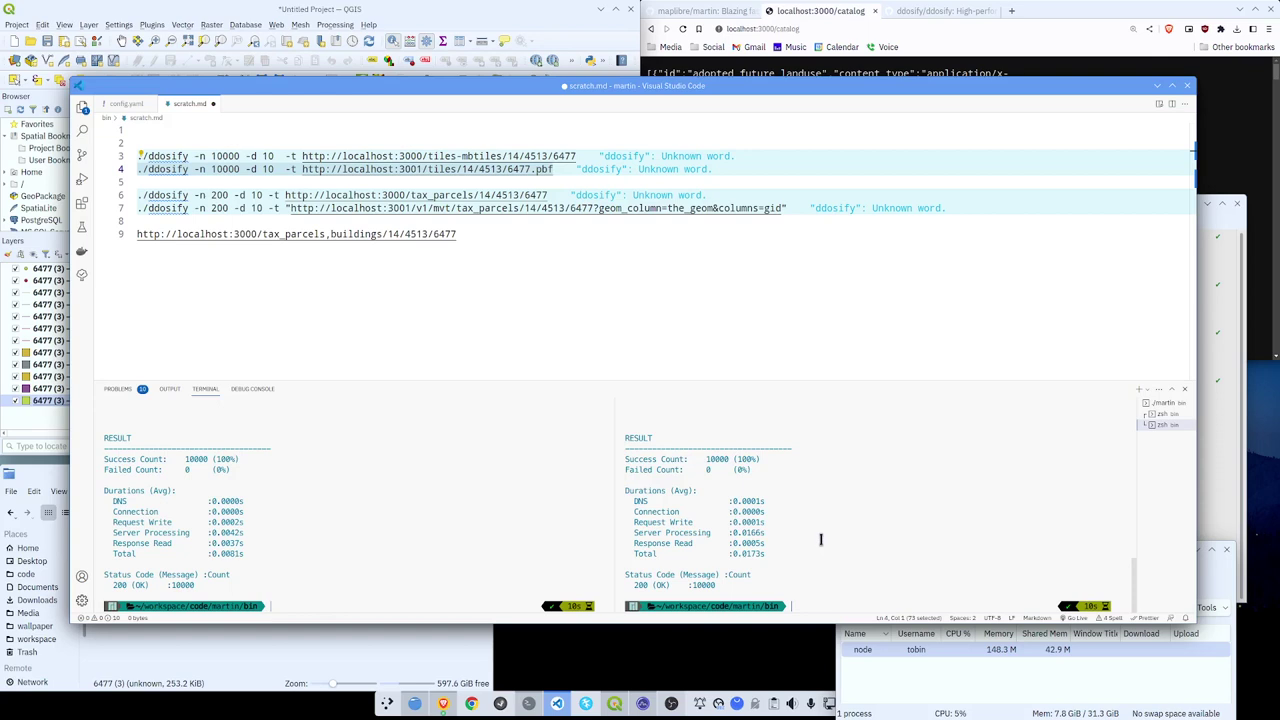
# Copy the tiles-mbtiles URL from line 3 in the editor.
pyautogui.click(565, 240)
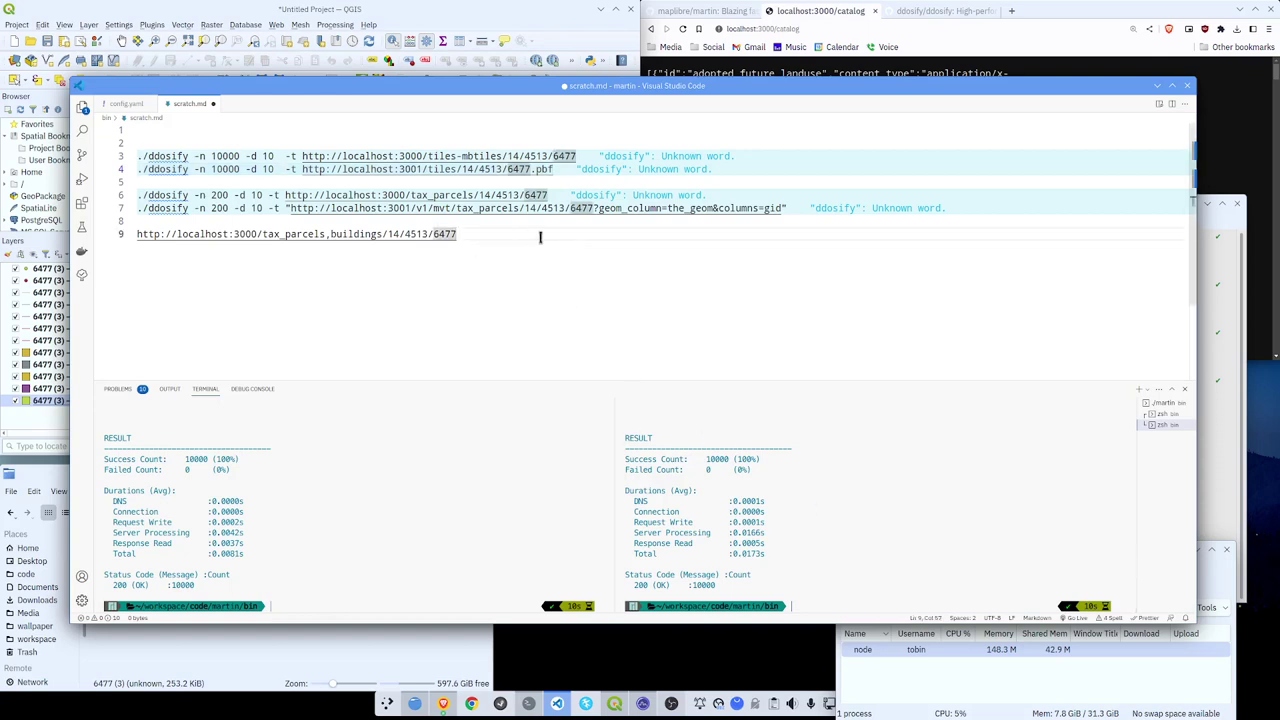
pyautogui.click(580, 156)
pyautogui.keyDown('shift'); pyautogui.click(302, 156); pyautogui.keyUp('shift')
pyautogui.hotkey('ctrl', 'c')
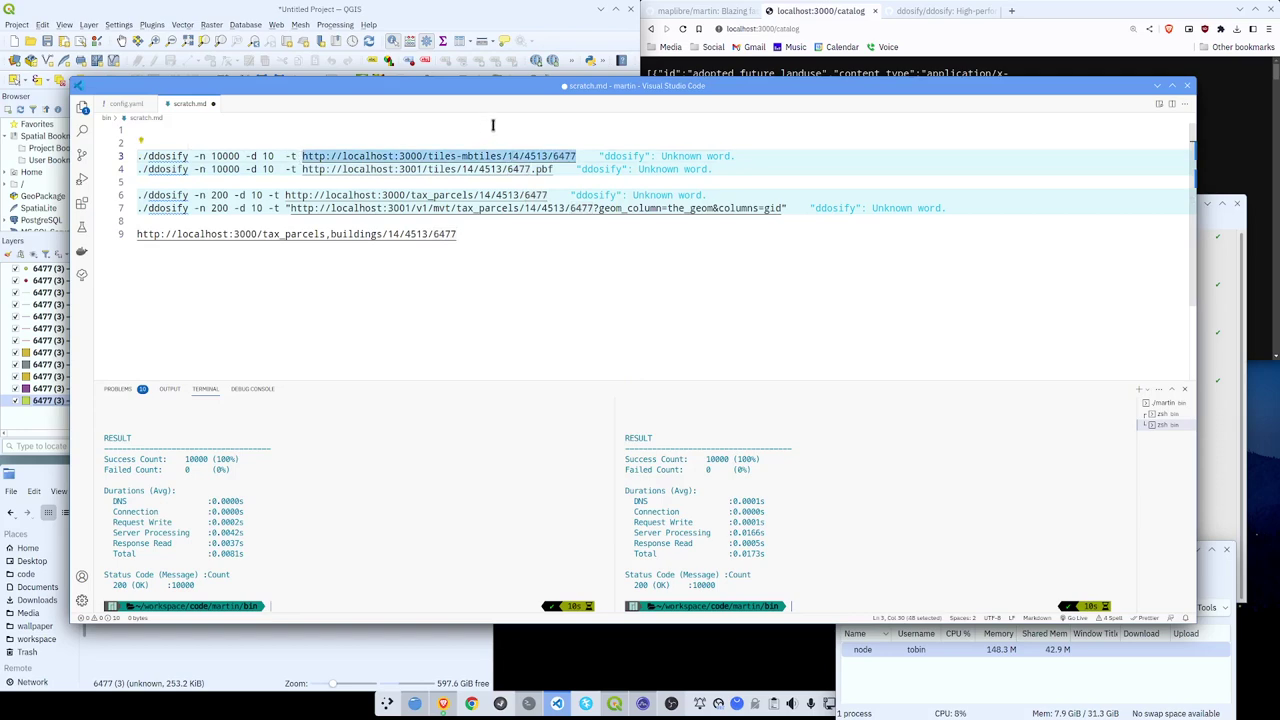
# In Brave, load localhost:3000/tiles-pmtiles/14/4513/6477, changing mbtiles to pmtiles in the pasted URL.
pyautogui.click(830, 16)
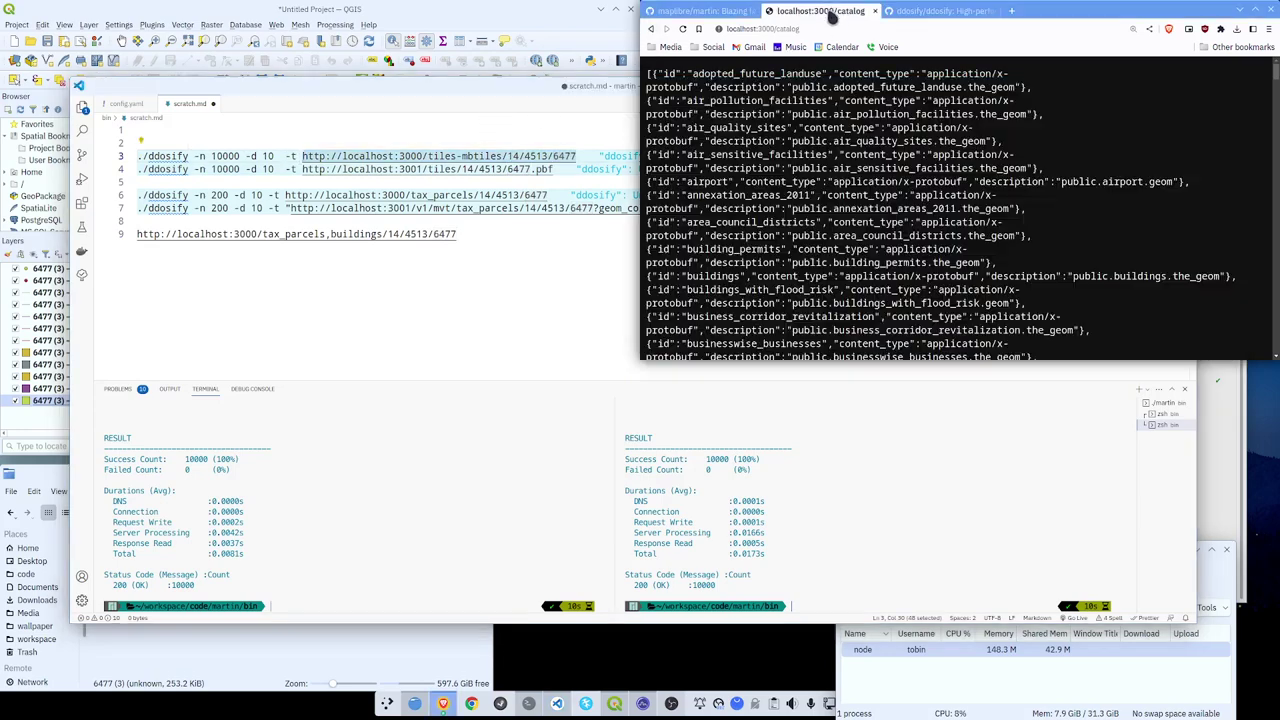
pyautogui.click(818, 28)
pyautogui.hotkey('ctrl', 'v')
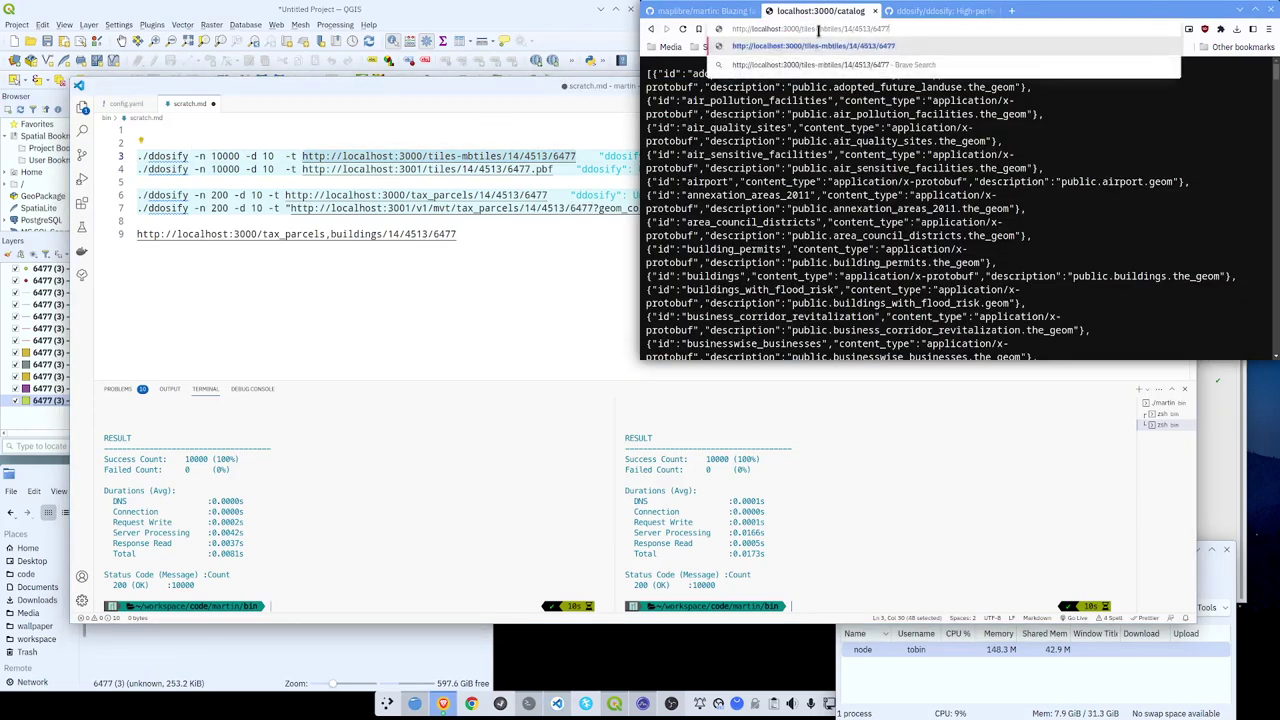
pyautogui.moveTo(818, 28); pyautogui.dragTo(838, 28)
pyautogui.write('pmtiles')
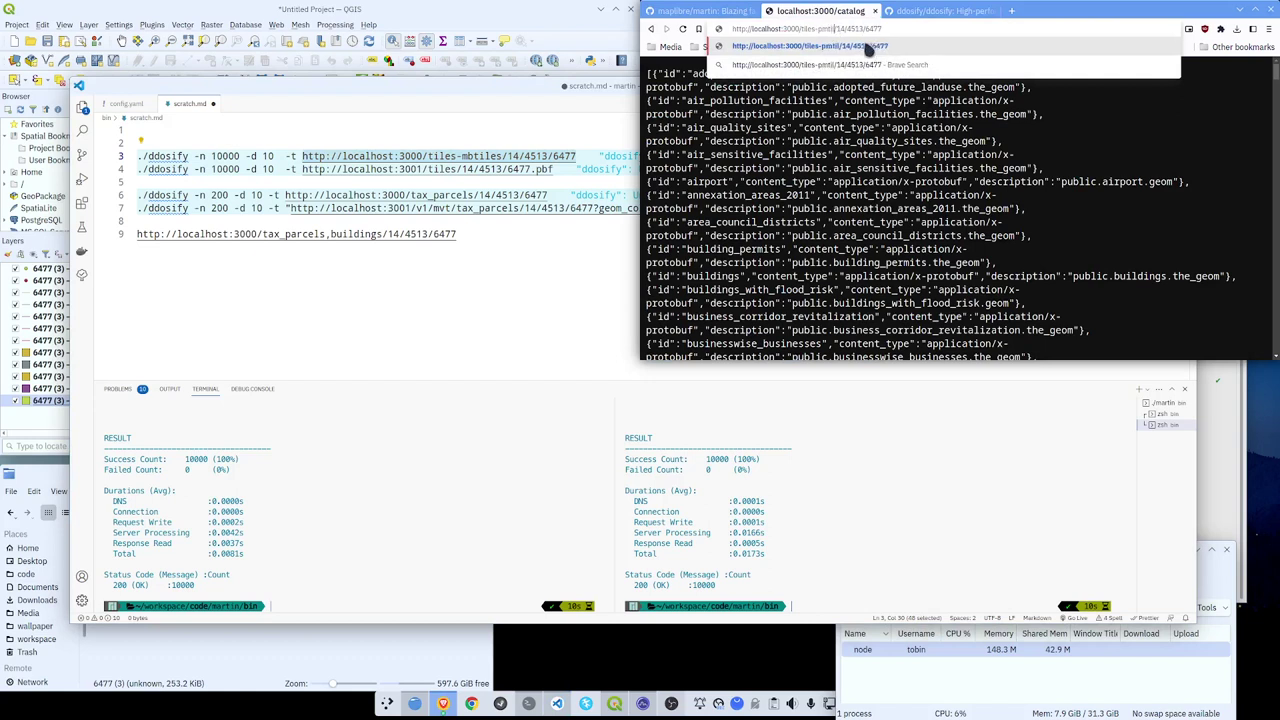
pyautogui.click(868, 47)
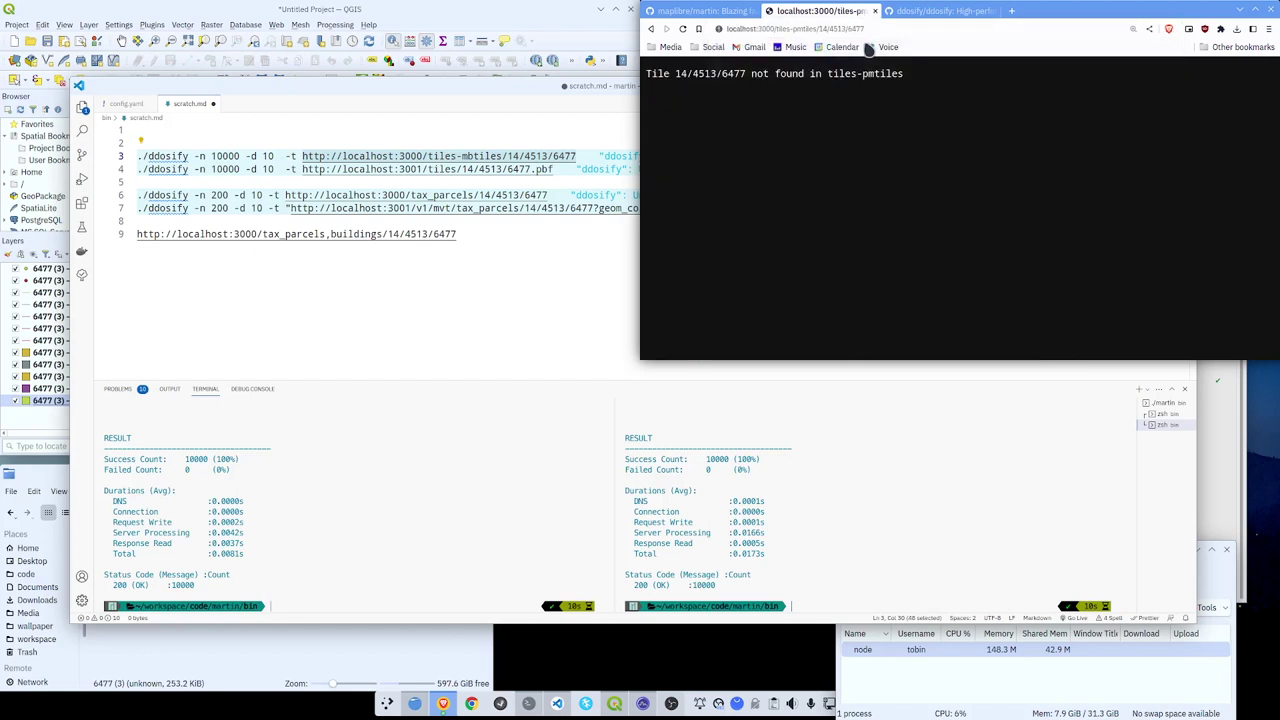